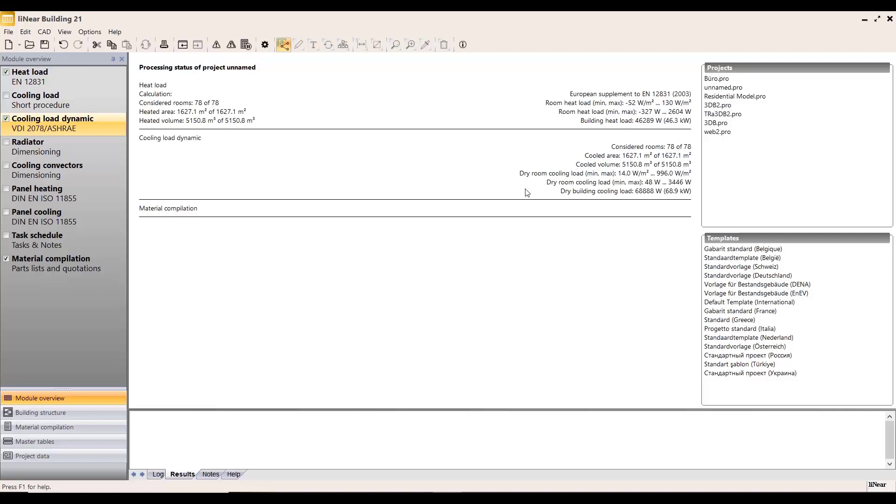
# Step: Activate the cooling convectors module and add the Unterflurkonvektoren model Ascotherm eco KC261 from Arbonia Heizkörper/Konvektoren 2020 to the project's convector list
pyautogui.doubleClick(73, 172)
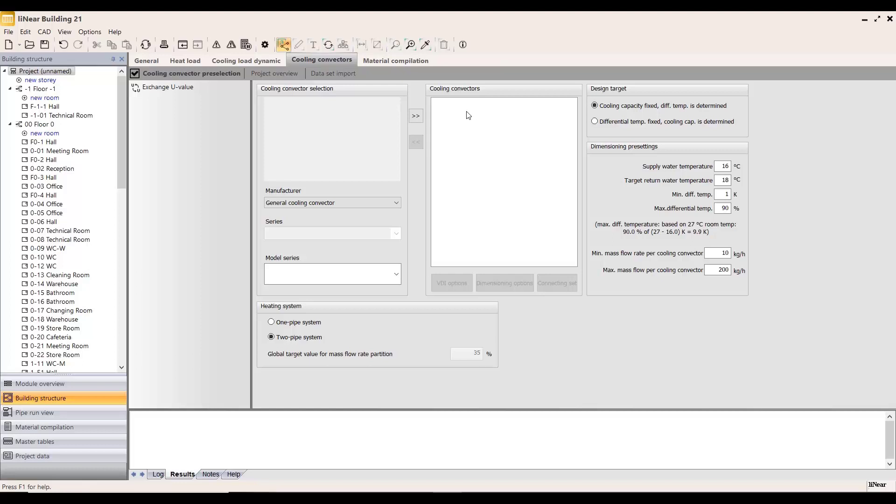
pyautogui.click(390, 201)
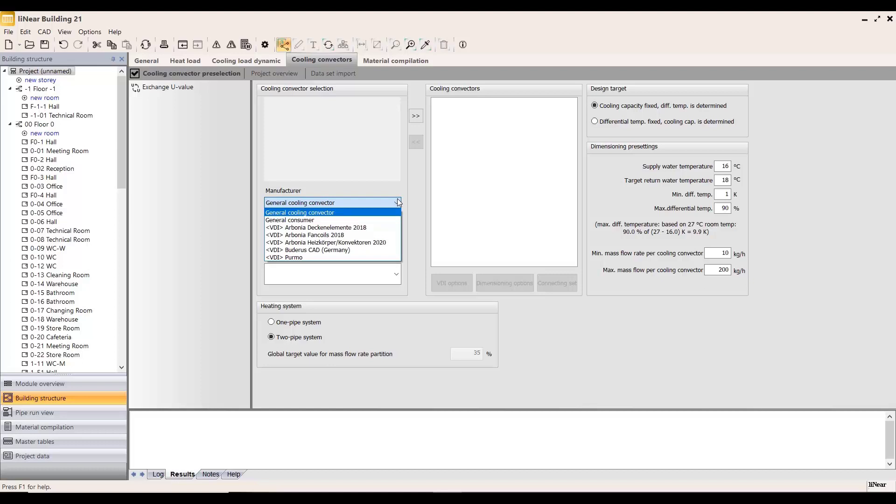
pyautogui.click(325, 242)
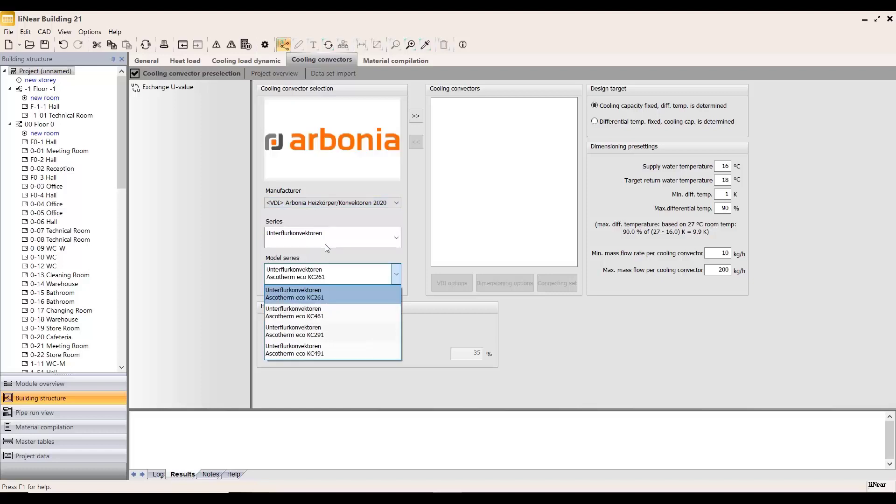
pyautogui.click(299, 245)
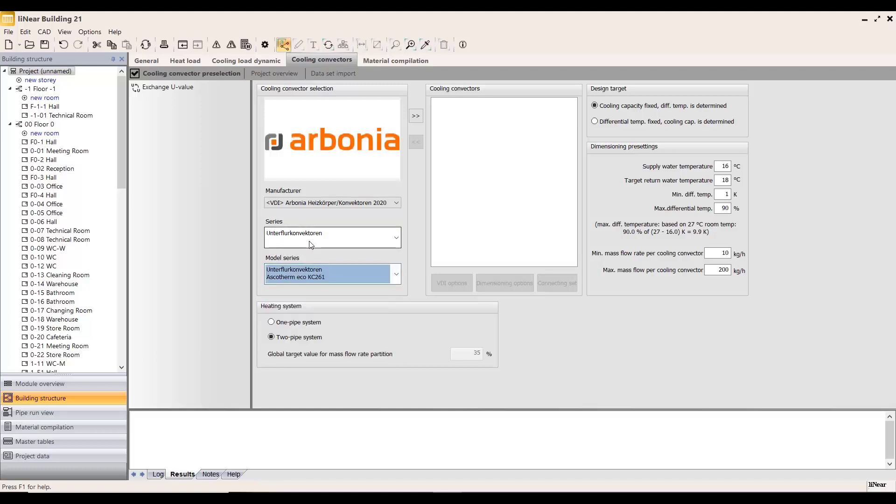
pyautogui.click(311, 243)
pyautogui.click(312, 255)
pyautogui.click(309, 276)
pyautogui.click(309, 288)
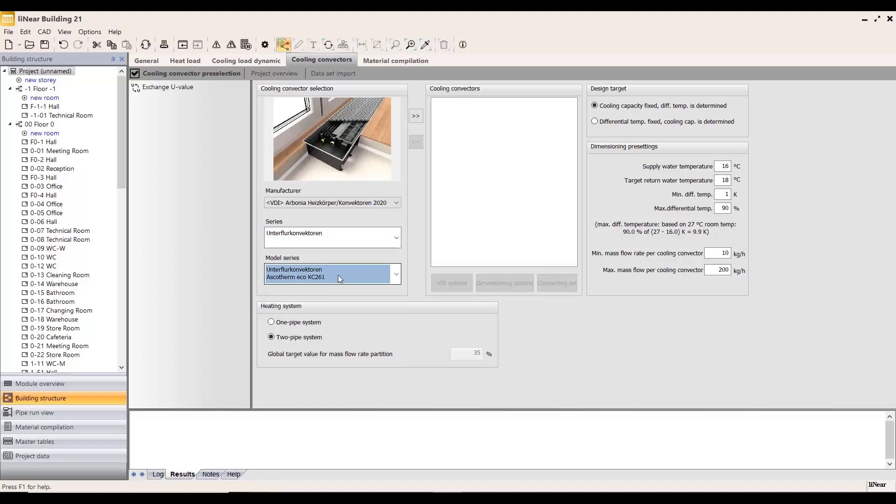
pyautogui.click(417, 117)
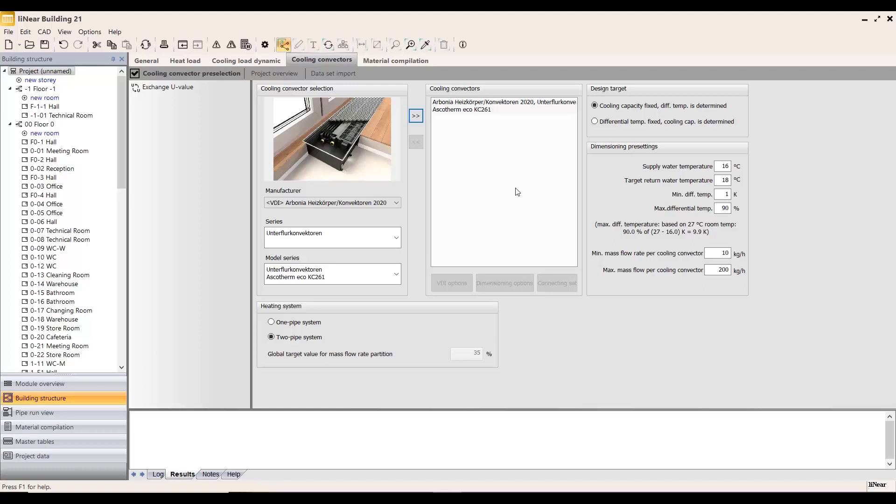
# Step: Review and accept the VDI product versions and the dimensioning options of the added Ascotherm eco KC261 convector
pyautogui.click(488, 110)
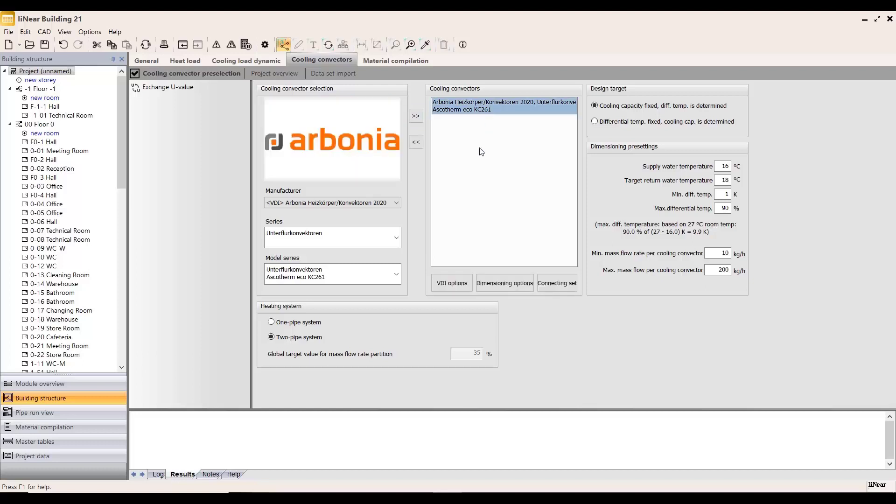
pyautogui.click(451, 283)
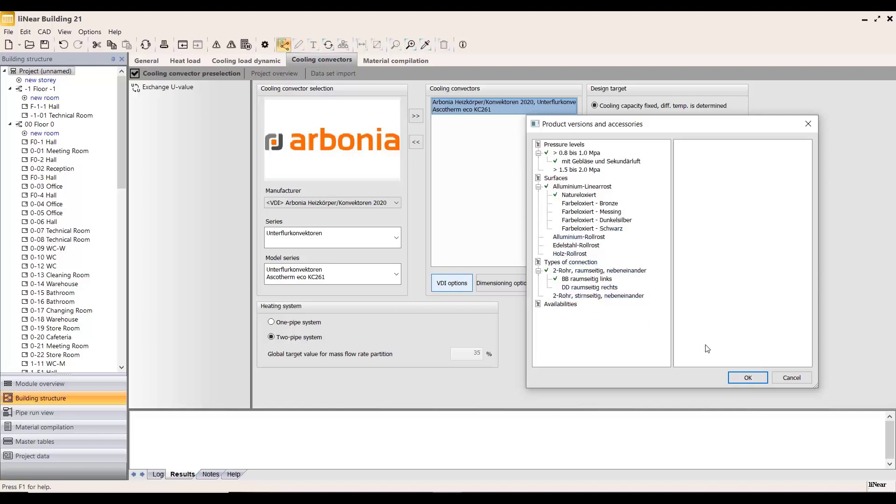
pyautogui.click(736, 379)
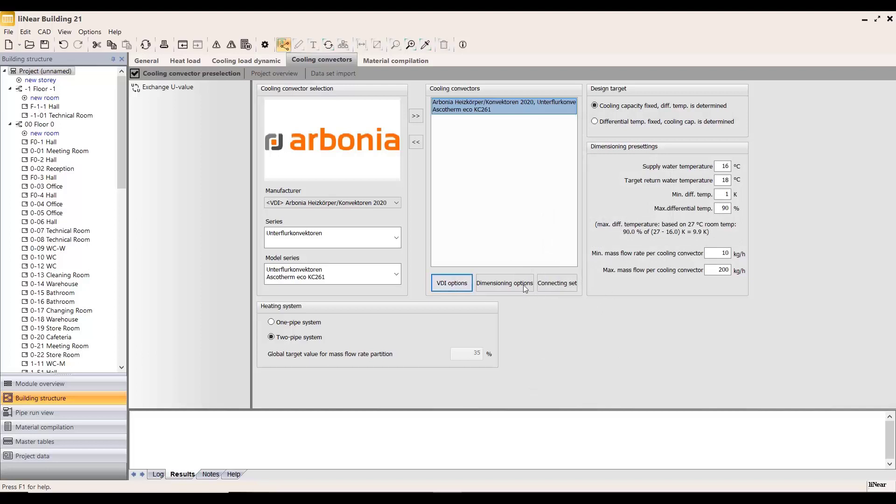
pyautogui.click(505, 283)
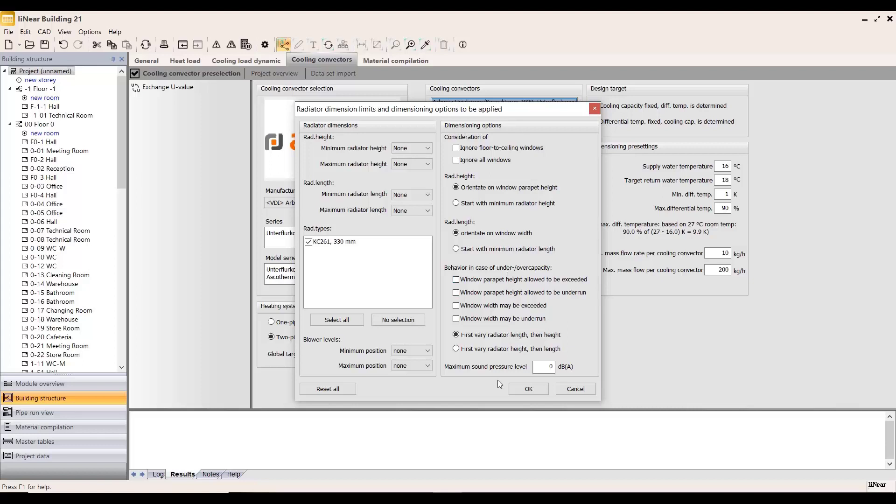
pyautogui.click(522, 390)
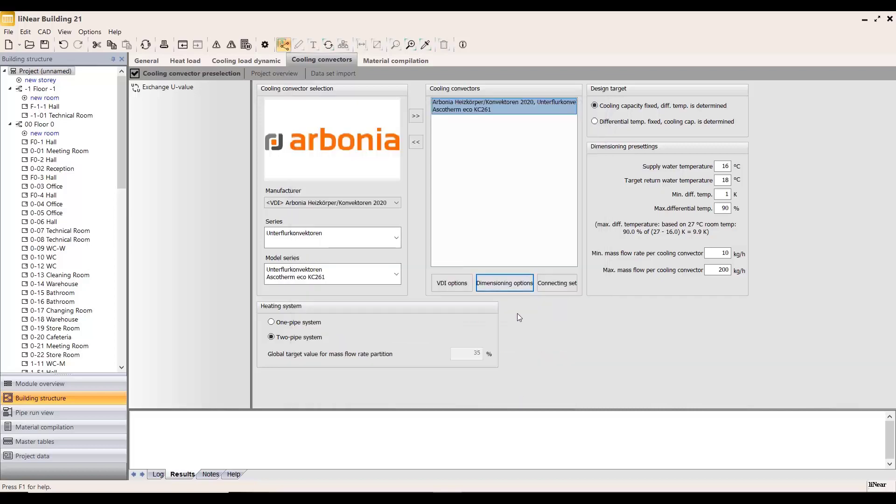
# Step: Review and accept the convector's connecting set presettings, and keep the design target on fixed cooling capacity with the differential temperature determined
pyautogui.click(564, 285)
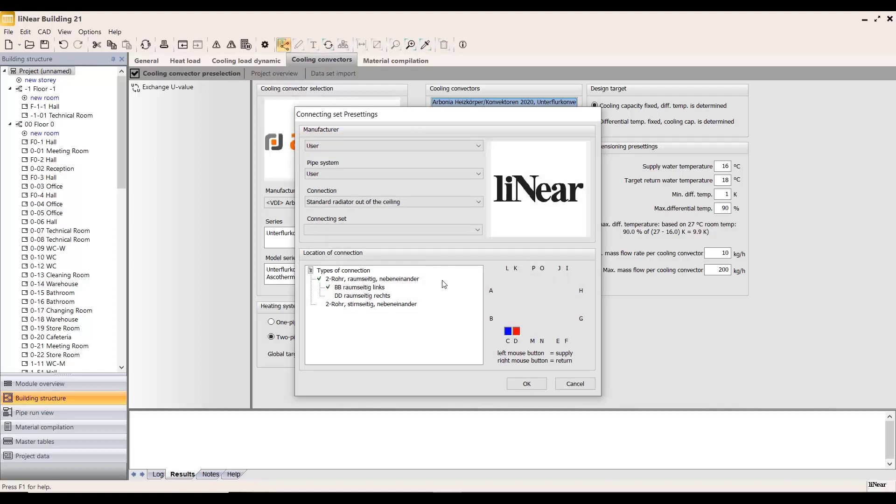
pyautogui.click(527, 383)
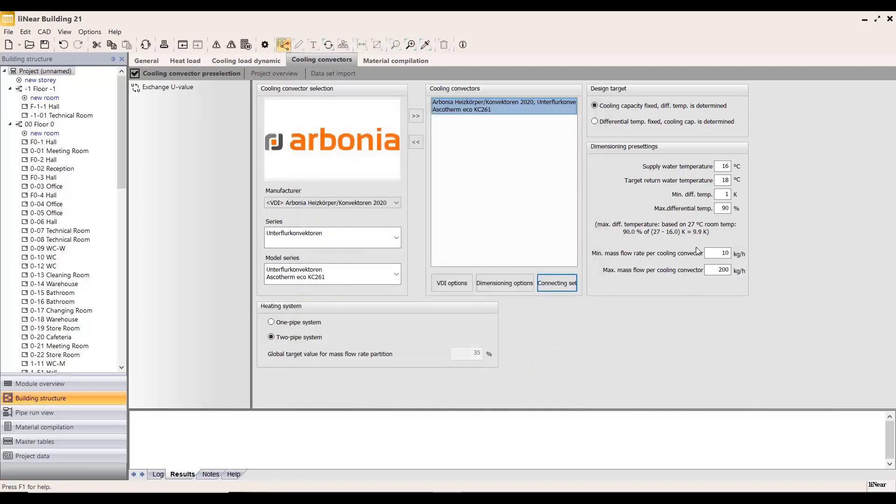
pyautogui.click(594, 122)
pyautogui.click(612, 108)
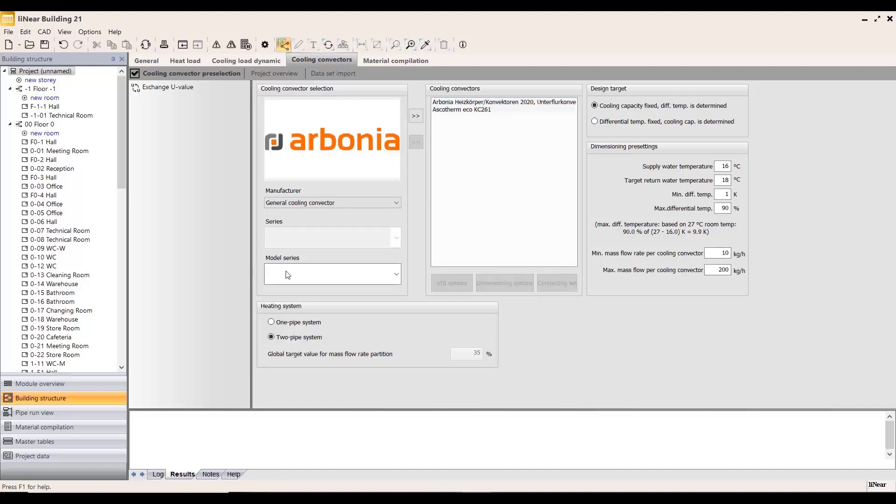
# Step: Exclude offices 2-10 and 2-11 in the Floor 2 storey overview and automatically dimension the cooling convectors for the remaining rooms
pyautogui.click(9, 125)
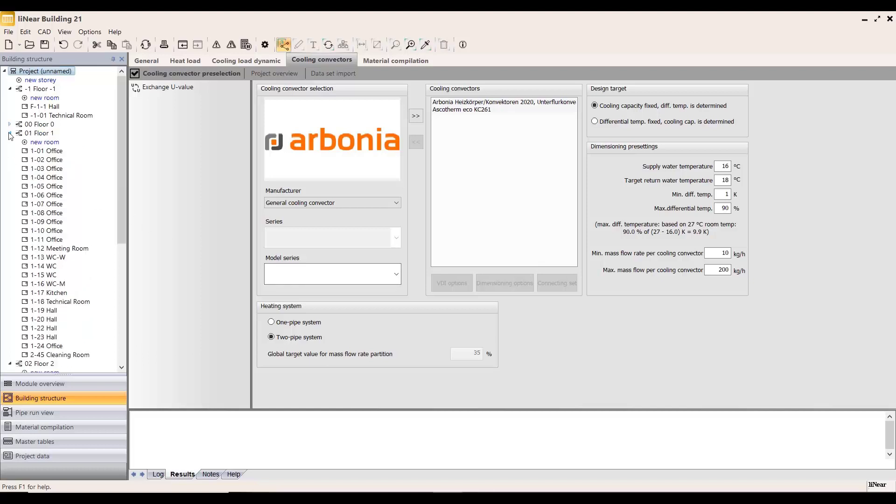
pyautogui.click(10, 133)
pyautogui.click(40, 143)
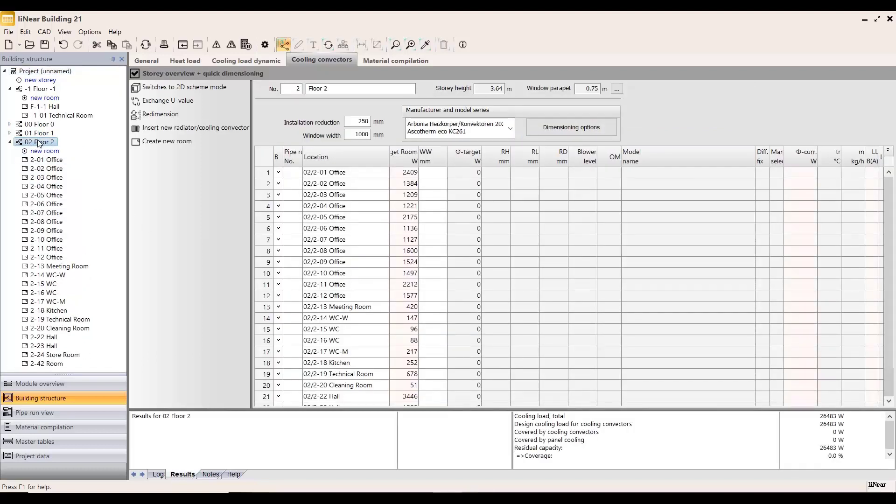
pyautogui.click(278, 284)
pyautogui.click(279, 274)
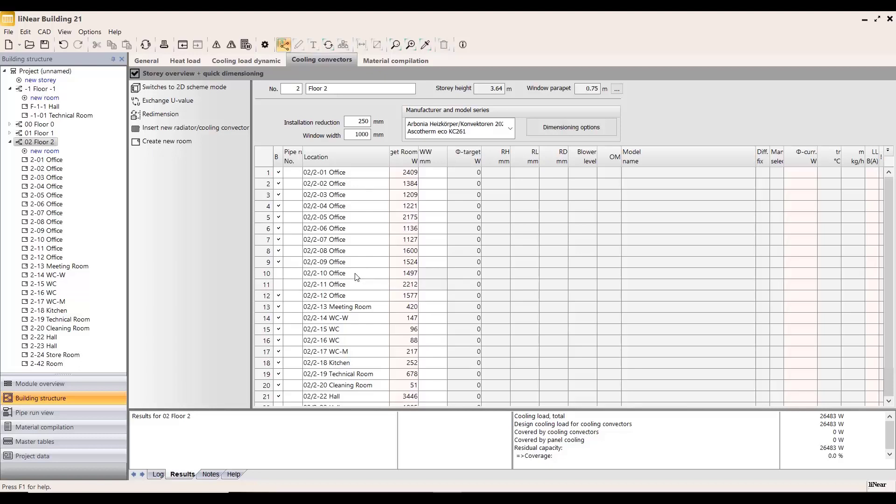
pyautogui.click(135, 115)
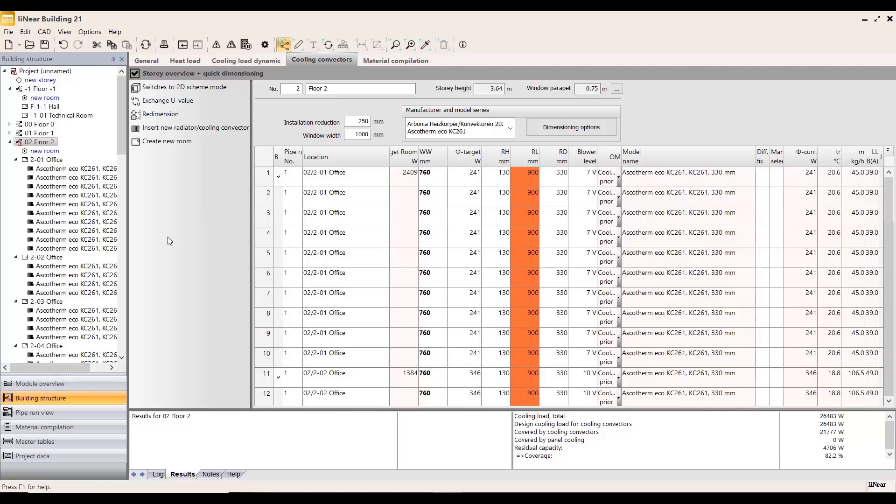
# Step: Examine the dimensioned cooling convectors and load coverage in rooms 2-02 Office, 2-09 Office and 2-20 Cleaning Room
pyautogui.click(52, 258)
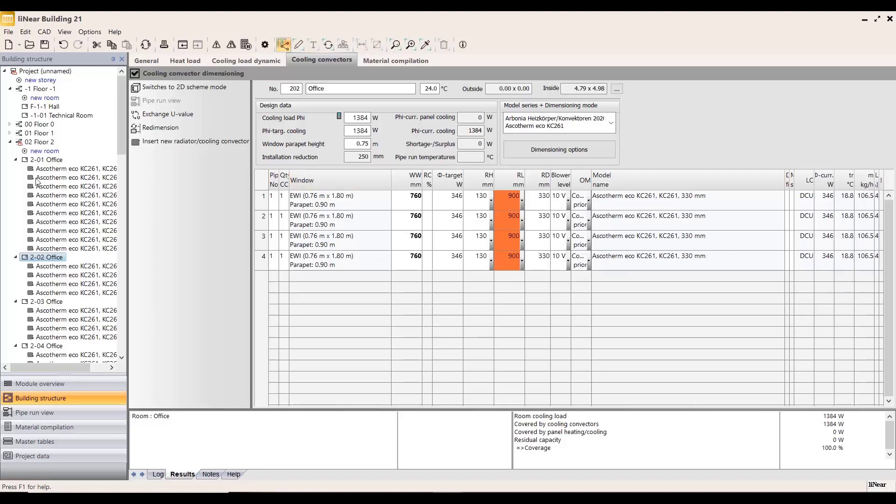
pyautogui.scroll(-3, 106, 160)
pyautogui.scroll(-2, 107, 156)
pyautogui.moveTo(124, 145); pyautogui.dragTo(118, 185)
pyautogui.scroll(-1, 57, 151)
pyautogui.scroll(-8, 58, 154)
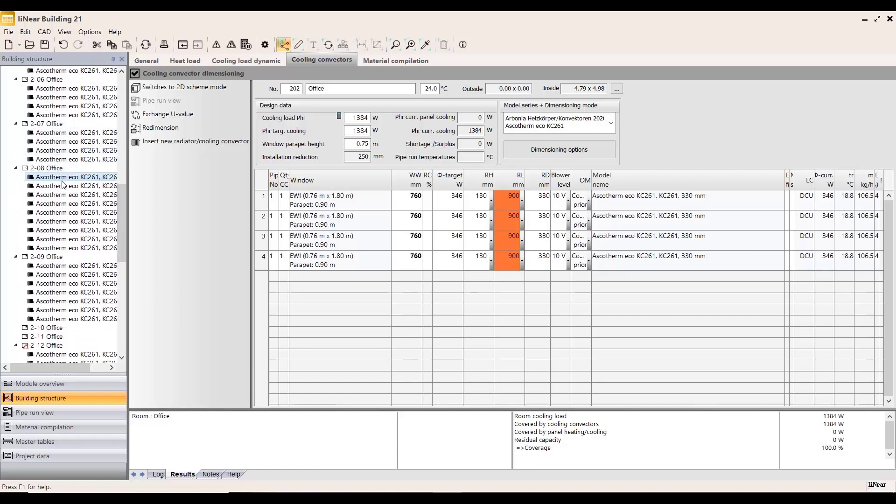
pyautogui.click(58, 150)
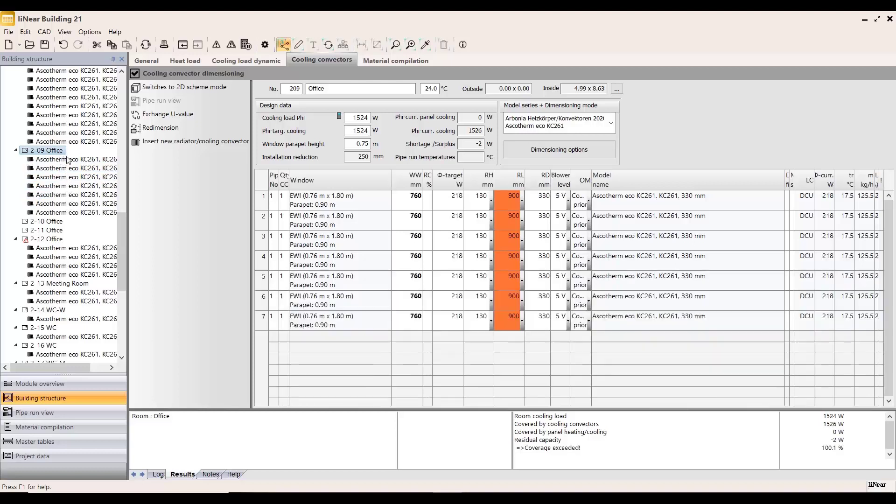
pyautogui.moveTo(119, 231); pyautogui.dragTo(119, 281)
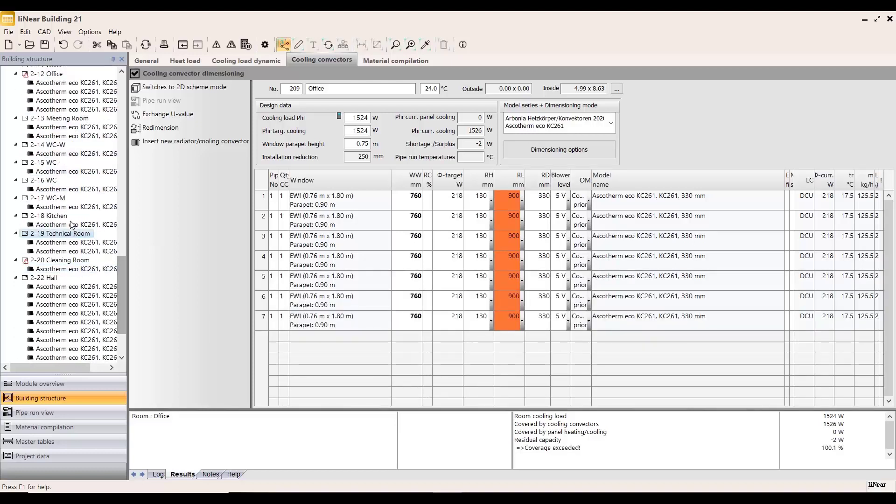
pyautogui.click(52, 261)
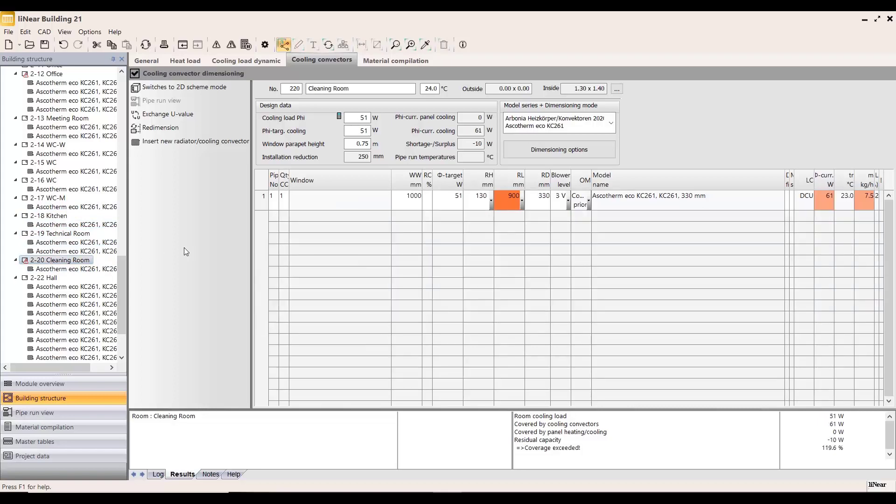
# Step: Enlarge the dimensioning log and trace errors and warnings to their convectors in rooms 2-20, 2-15, 2-08 and 2-05
pyautogui.click(158, 475)
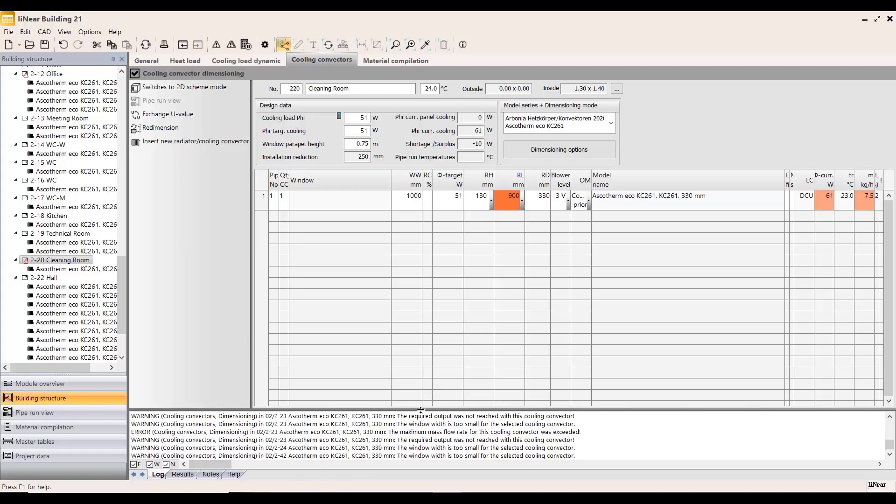
pyautogui.moveTo(422, 408); pyautogui.dragTo(424, 297)
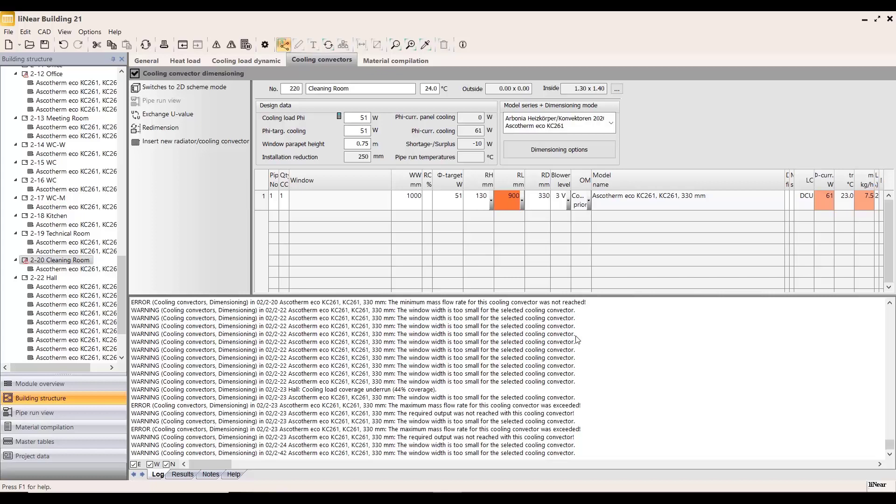
pyautogui.scroll(3, 371, 355)
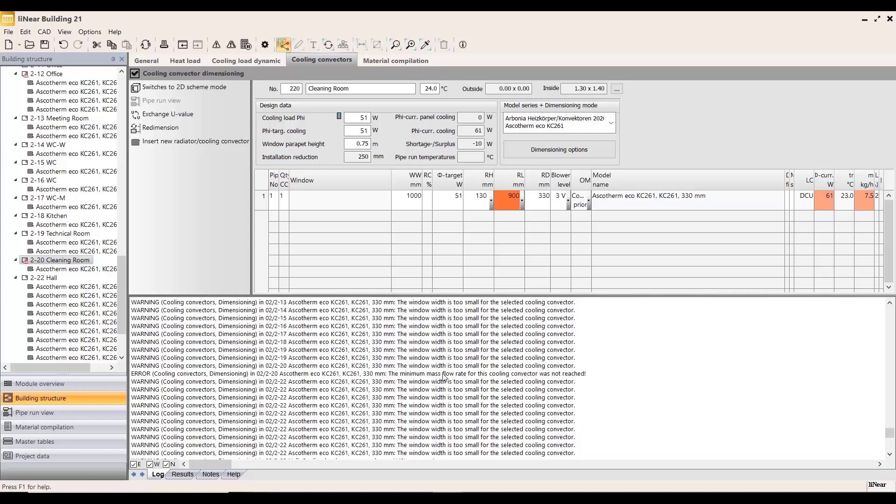
pyautogui.doubleClick(448, 374)
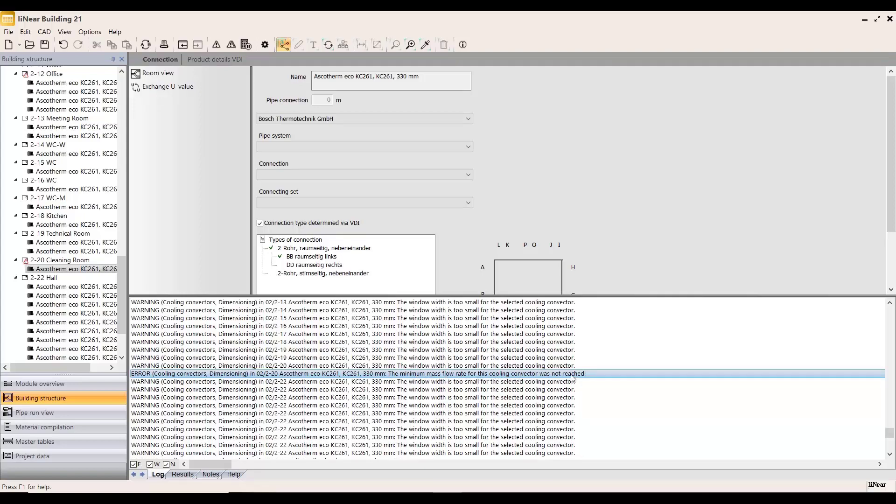
pyautogui.scroll(2, 372, 369)
pyautogui.doubleClick(354, 368)
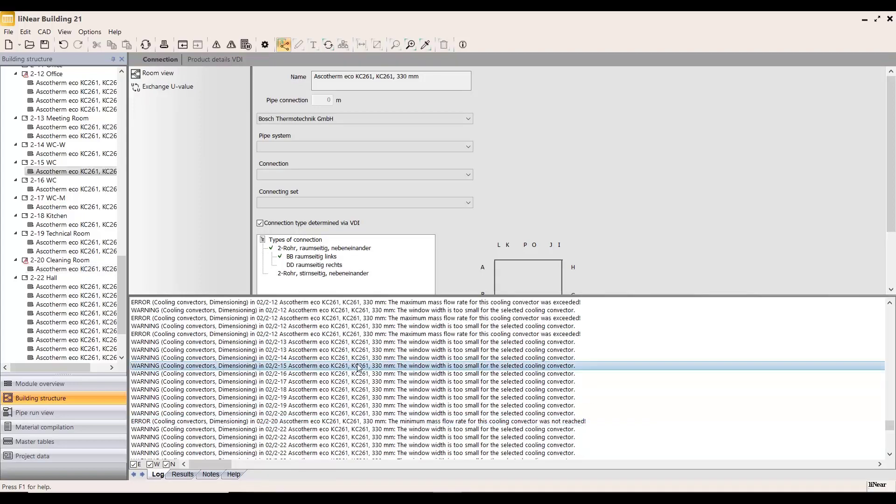
pyautogui.scroll(8, 413, 368)
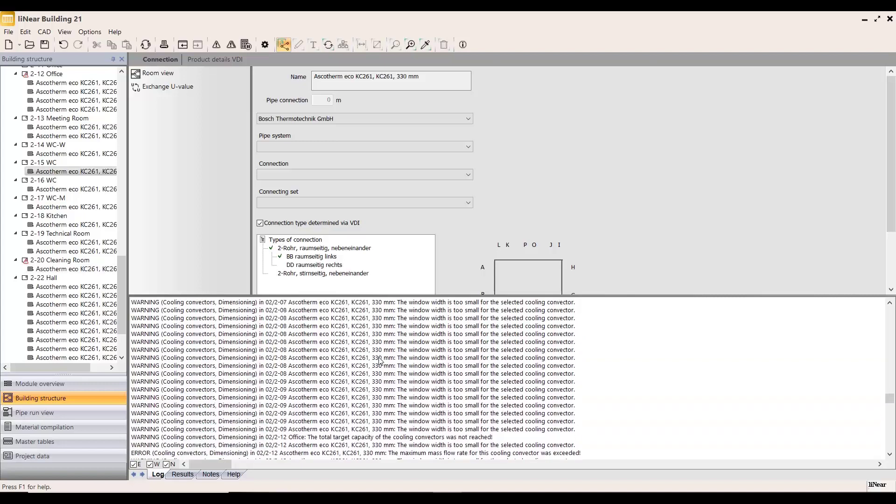
pyautogui.doubleClick(368, 365)
pyautogui.scroll(2, 411, 336)
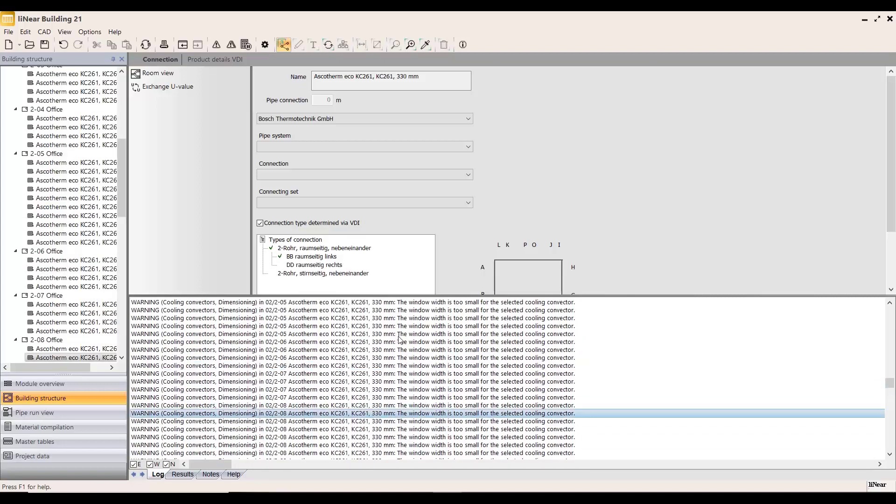
pyautogui.doubleClick(393, 336)
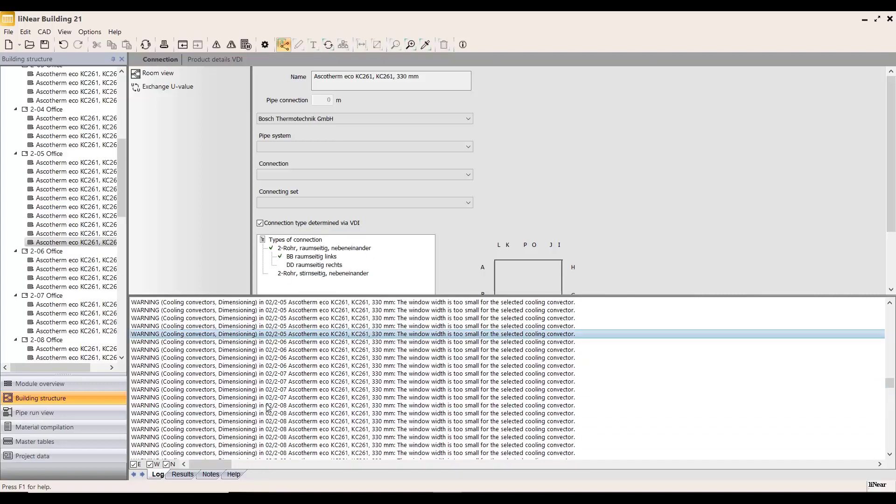
pyautogui.scroll(7, 274, 399)
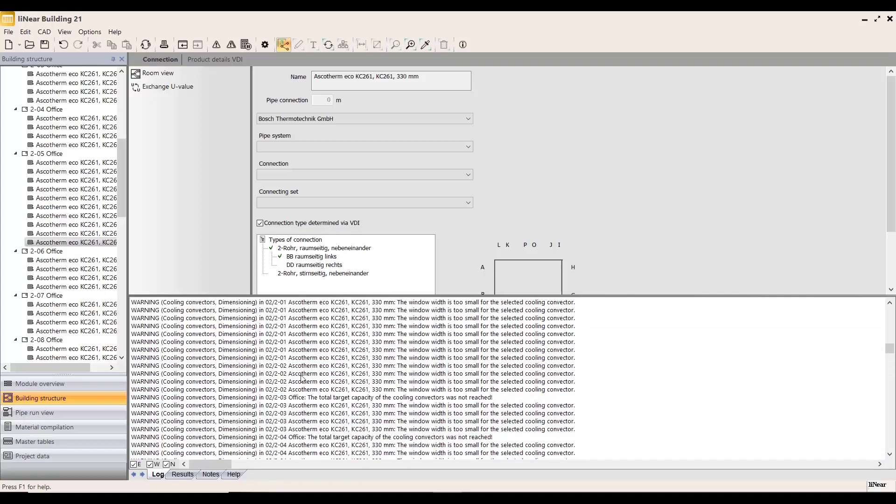
# Step: Shrink the log area and return to the cooling convector storey overview of Floor 2
pyautogui.moveTo(413, 293); pyautogui.dragTo(404, 398)
pyautogui.scroll(5, 46, 145)
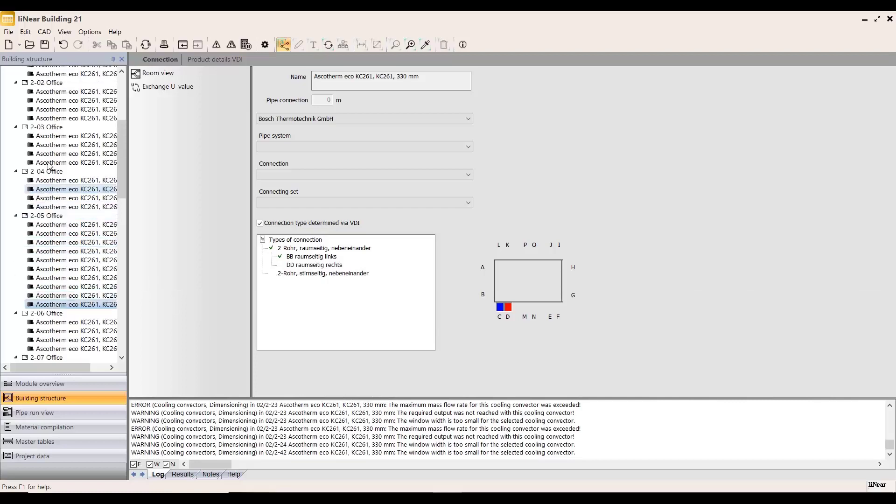
pyautogui.scroll(3, 45, 145)
pyautogui.click(49, 127)
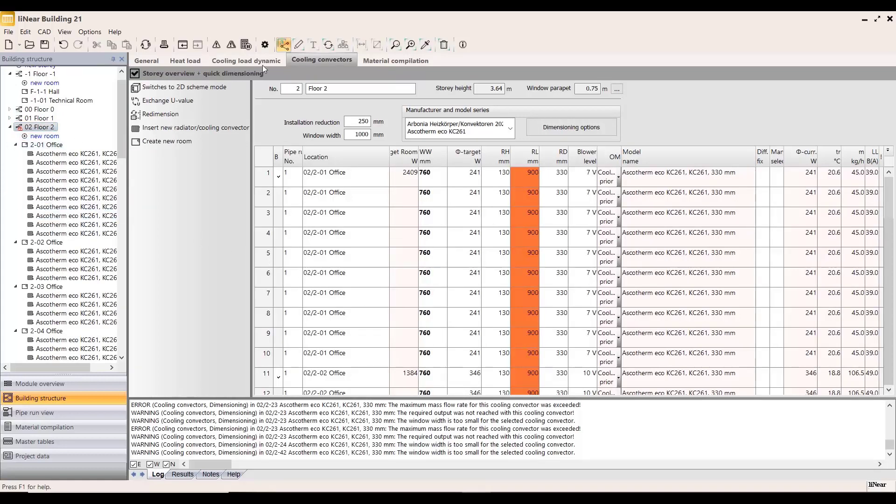
pyautogui.click(301, 46)
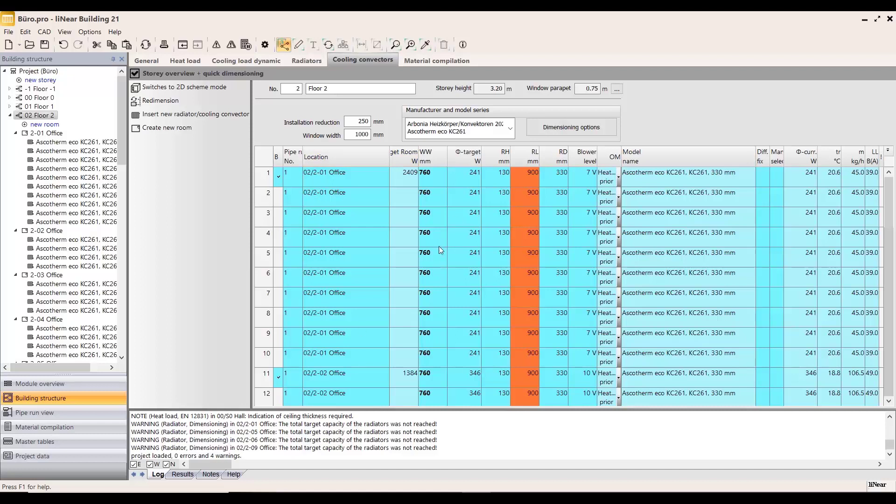
# Step: Switch to Revit and examine the trench convectors drawn along the façade of Office 2-09 in the Floor 2 plan and their element properties
pyautogui.scroll(-4, 449, 246)
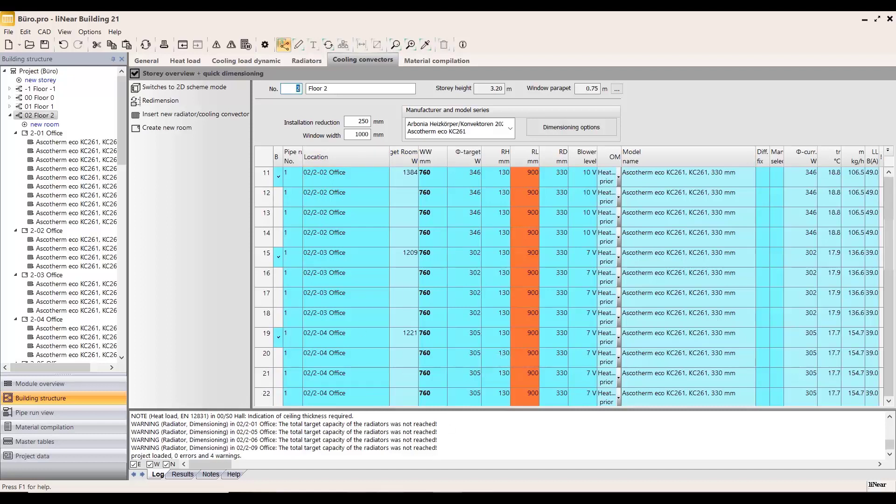
pyautogui.click(412, 498)
pyautogui.scroll(6, 511, 133)
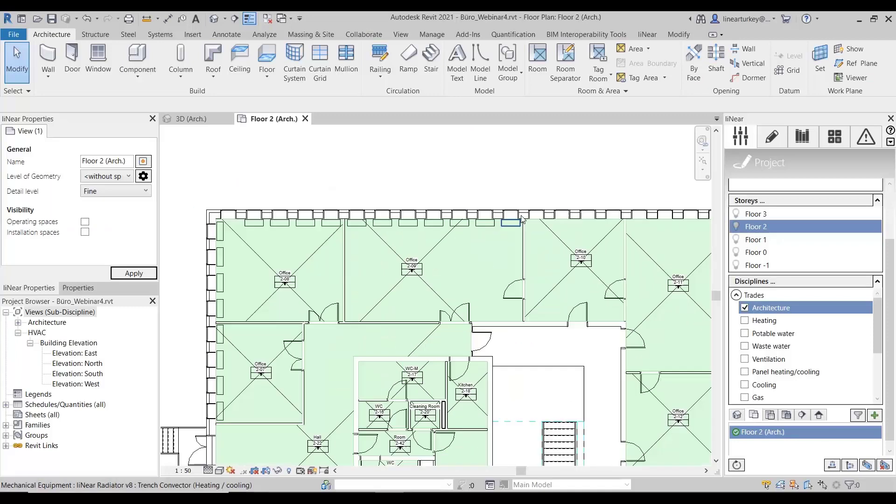
pyautogui.click(409, 232)
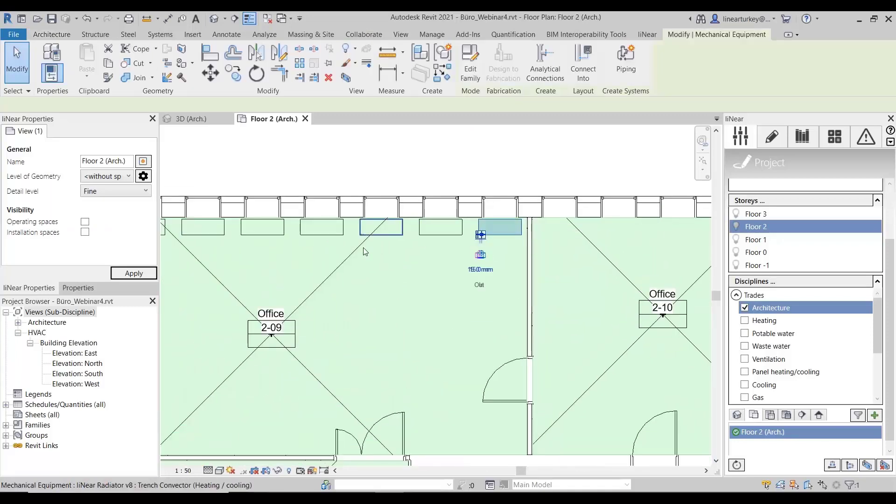
pyautogui.moveTo(439, 269); pyautogui.dragTo(595, 241, button='middle')
pyautogui.click(74, 288)
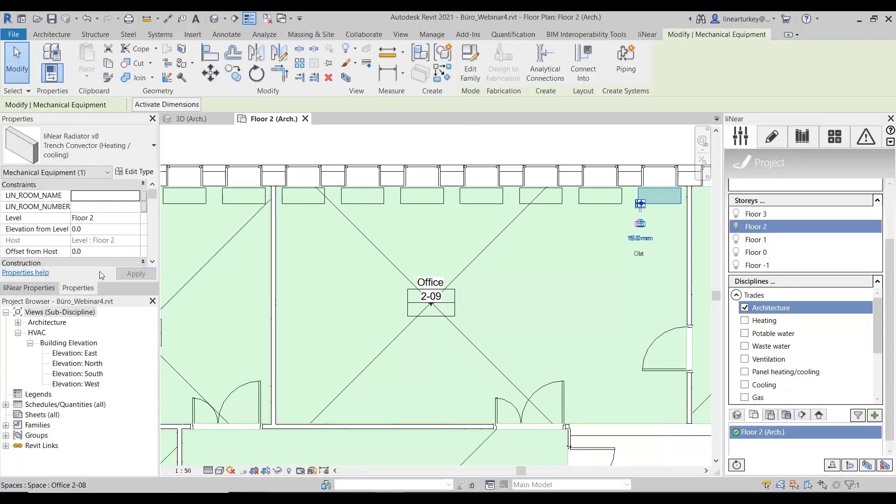
pyautogui.click(436, 201)
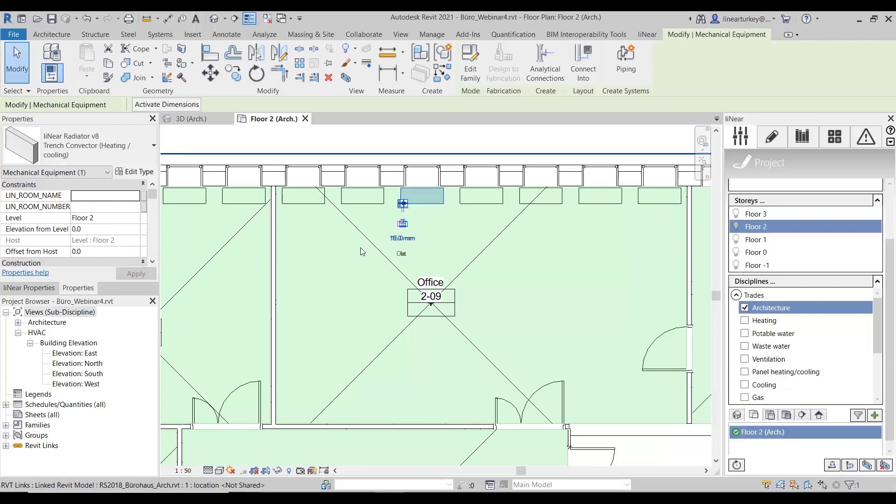
# Step: Switch back to liNear Building and open the Radiator module's radiator selection for the whole project
pyautogui.click(447, 498)
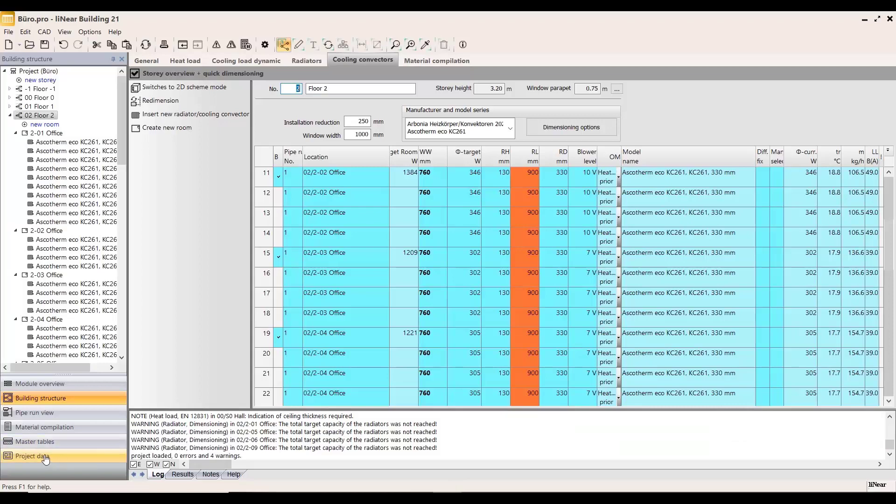
pyautogui.click(40, 384)
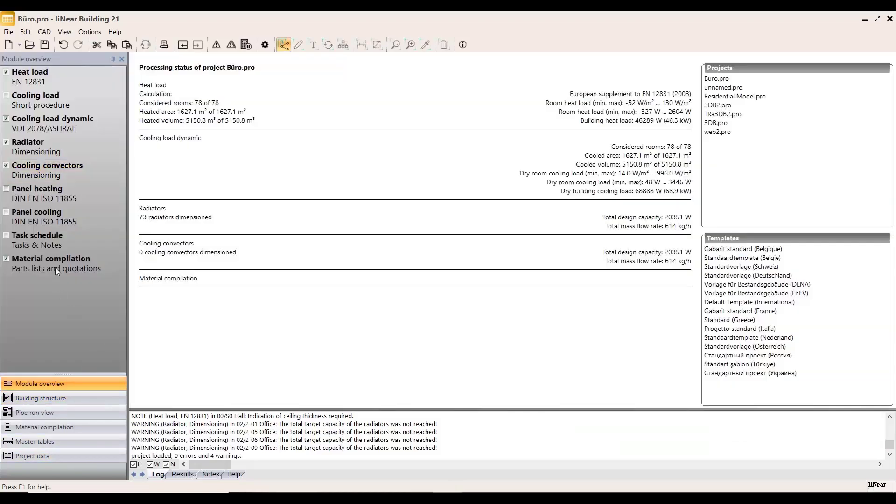
pyautogui.click(65, 146)
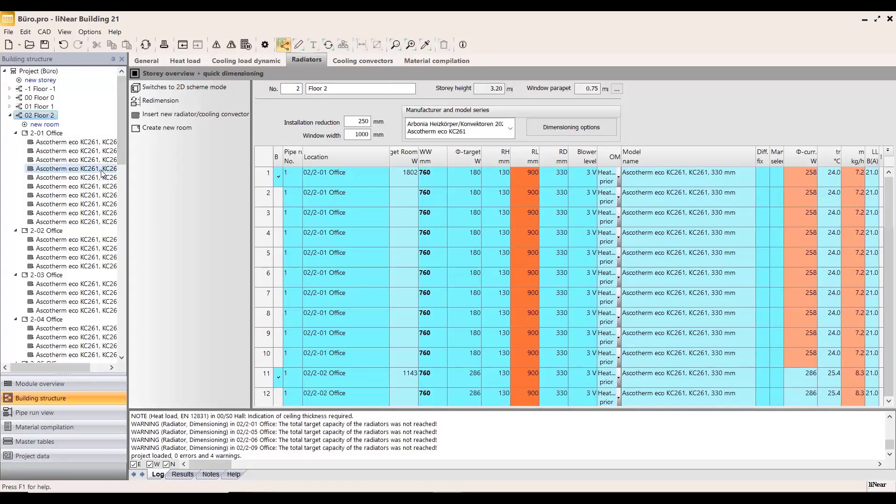
pyautogui.click(57, 72)
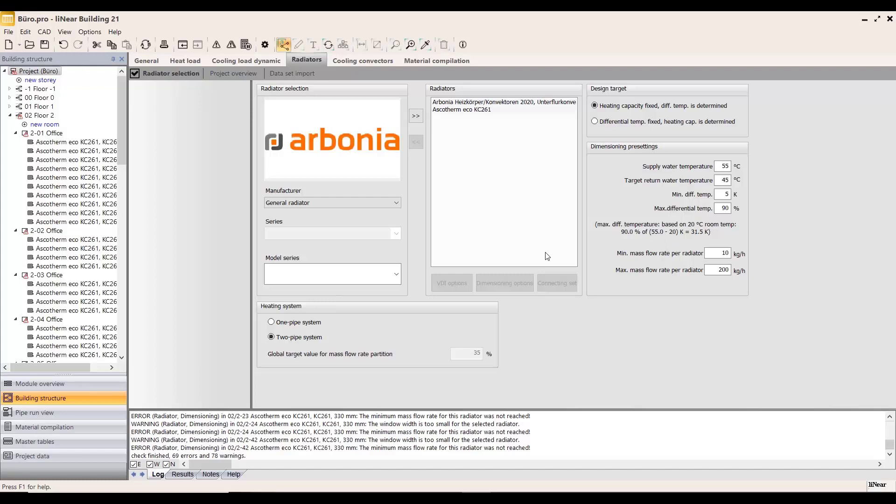
# Step: Add General radiator as a manufacturer-neutral type to the project's list of preselected radiators
pyautogui.click(371, 203)
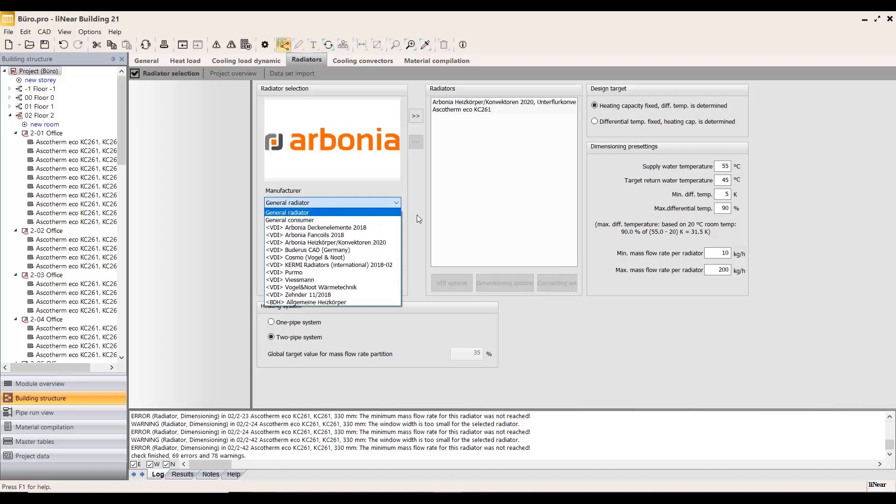
pyautogui.click(339, 214)
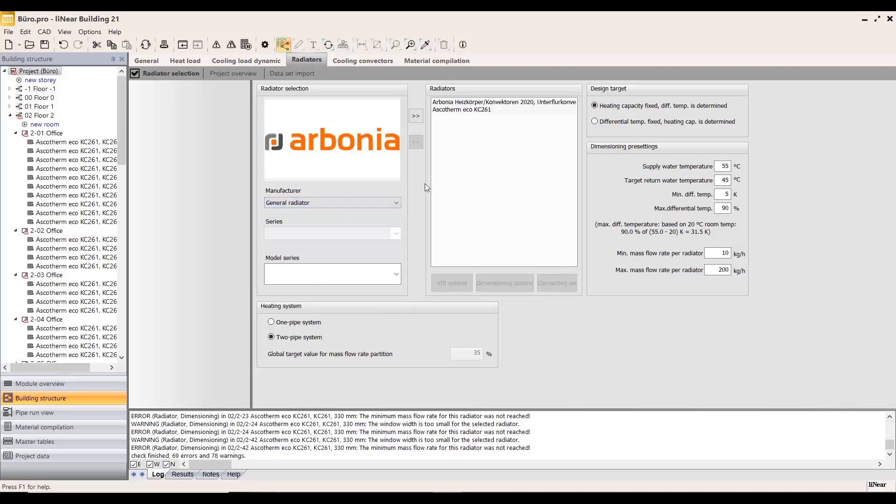
pyautogui.click(416, 116)
pyautogui.click(500, 122)
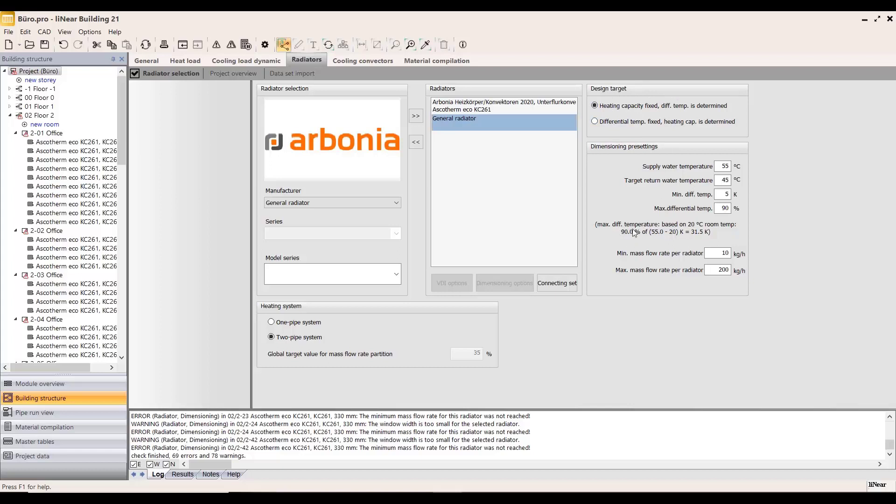
# Step: Review the dimensioning presettings for supply water temperature, target return temperature, minimum differential temperature and maximum differential temperature
pyautogui.click(730, 167)
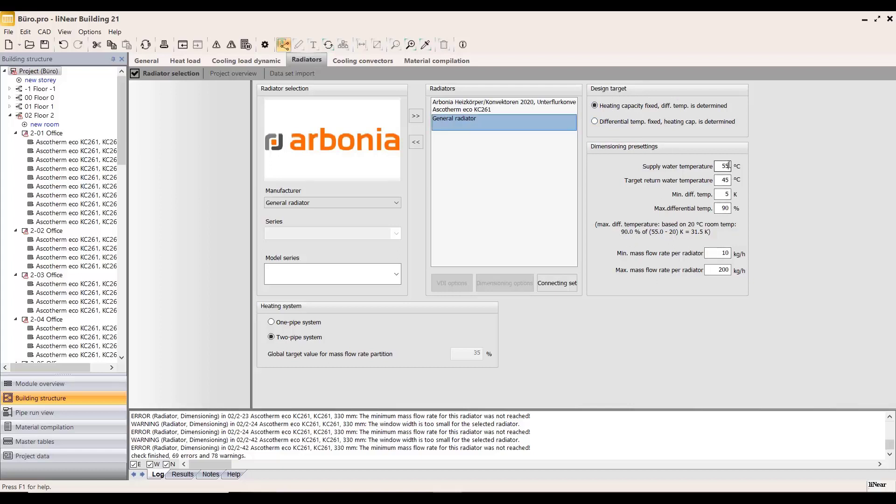
pyautogui.click(729, 182)
pyautogui.click(728, 195)
pyautogui.click(730, 208)
# Step: Set General radiator as the model series for Floor 1 and automatically dimension the radiators for all its rooms
pyautogui.click(9, 116)
pyautogui.click(44, 107)
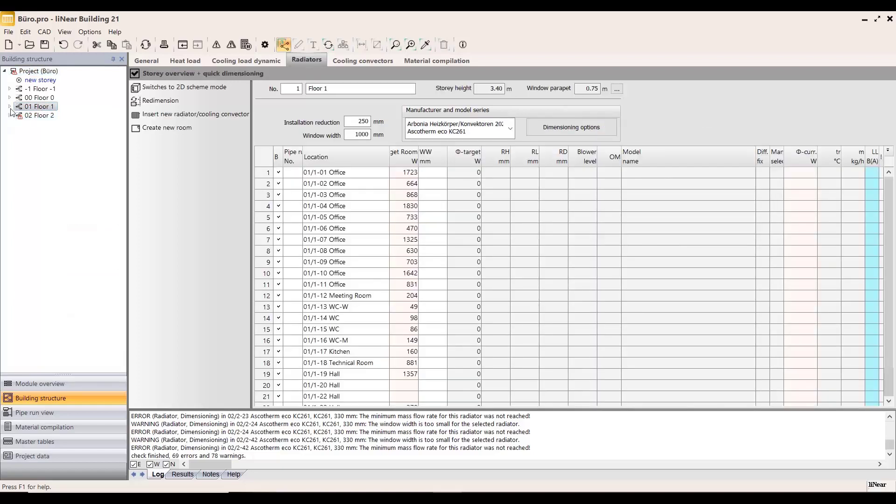
pyautogui.click(9, 106)
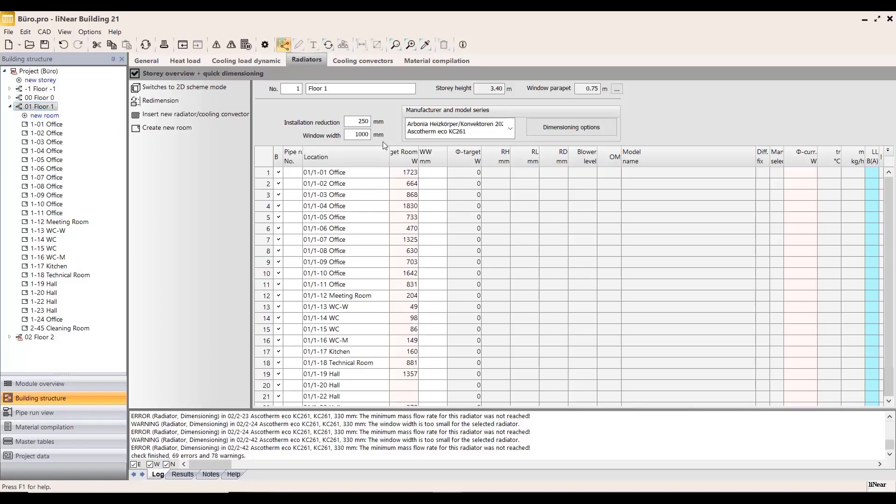
pyautogui.click(513, 126)
pyautogui.click(436, 146)
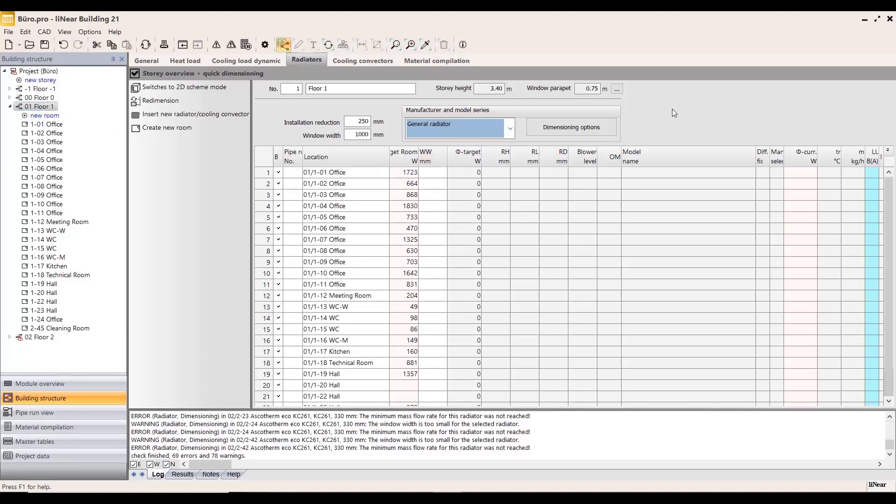
pyautogui.click(136, 105)
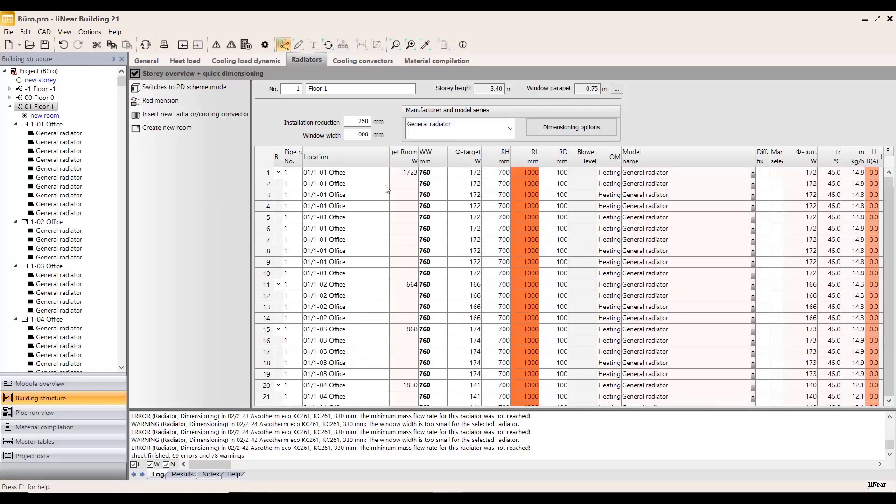
# Step: Examine the dimensioned radiators in rooms 1-02 Office and 1-03 Office, comparing heat load with current radiator capacity
pyautogui.click(47, 124)
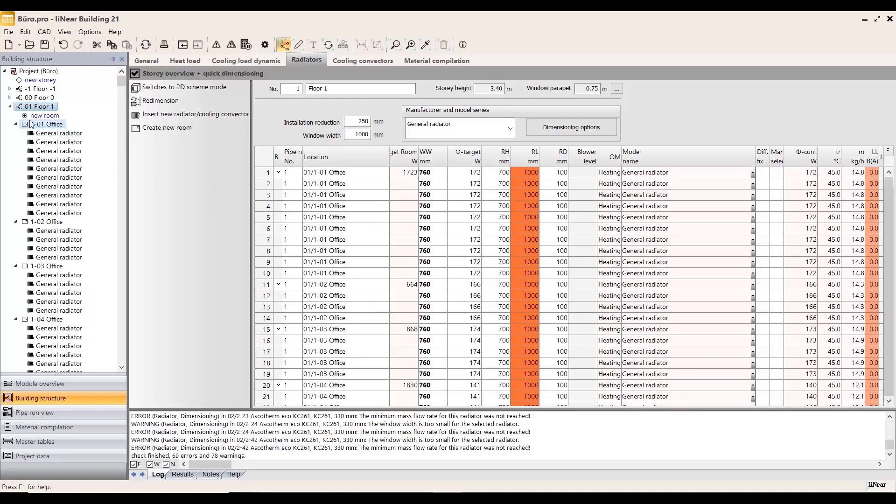
pyautogui.click(49, 222)
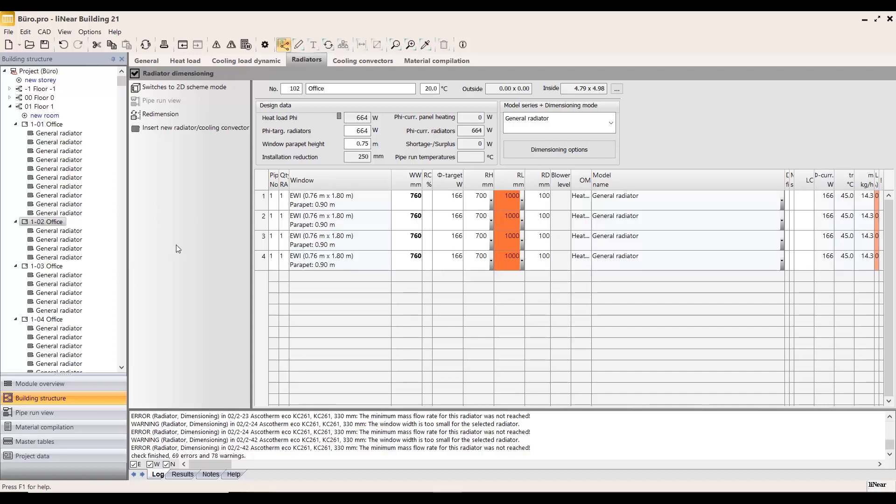
pyautogui.click(61, 266)
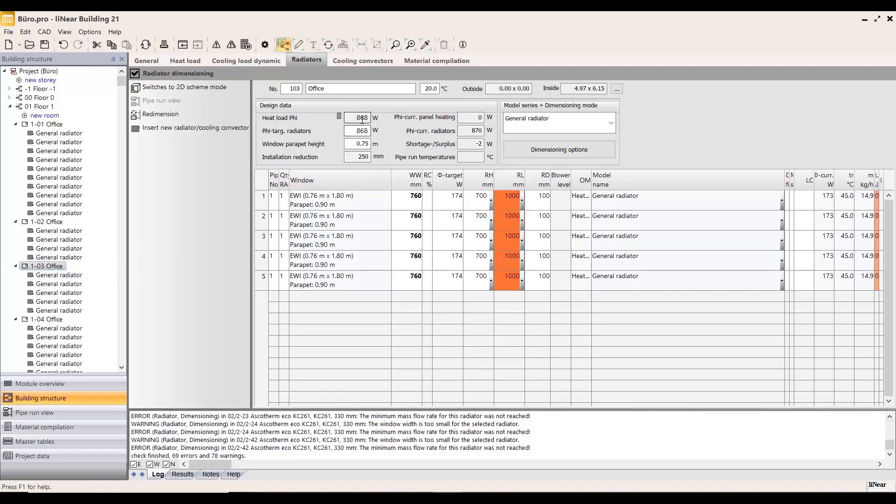
pyautogui.moveTo(356, 118); pyautogui.dragTo(374, 118)
pyautogui.click(469, 132)
# Step: Draw all dimensioned general radiators of Floor 1 in the CAD model from the storey overview and switch to Revit
pyautogui.click(41, 106)
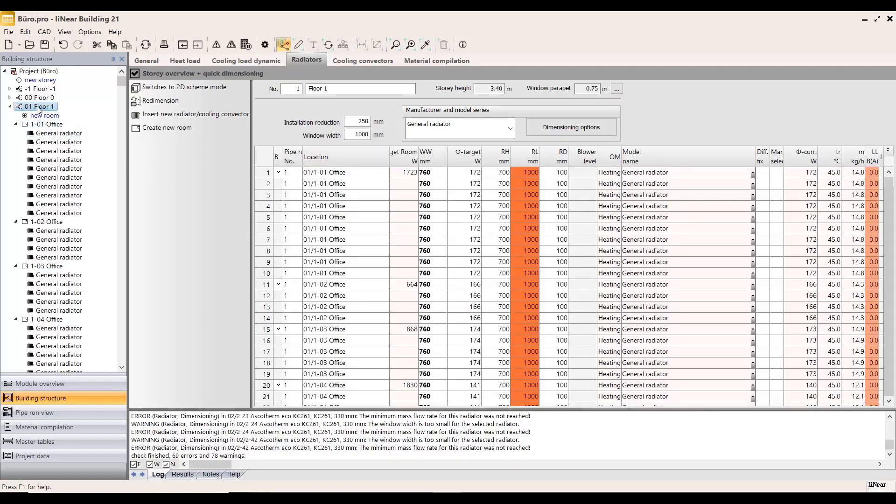
pyautogui.click(299, 44)
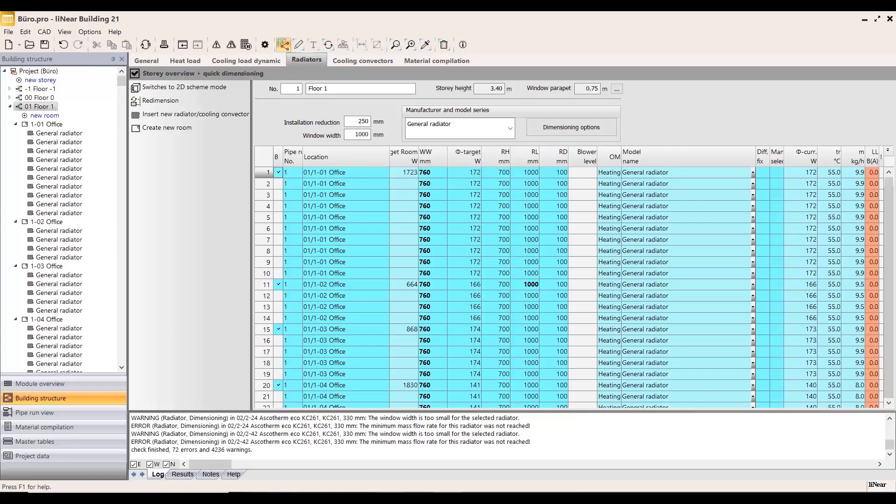
pyautogui.click(402, 497)
# Step: Inspect the radiators drawn along the façade of the Floor 1 plan and read the properties of one in Office 1-08
pyautogui.scroll(4, 463, 134)
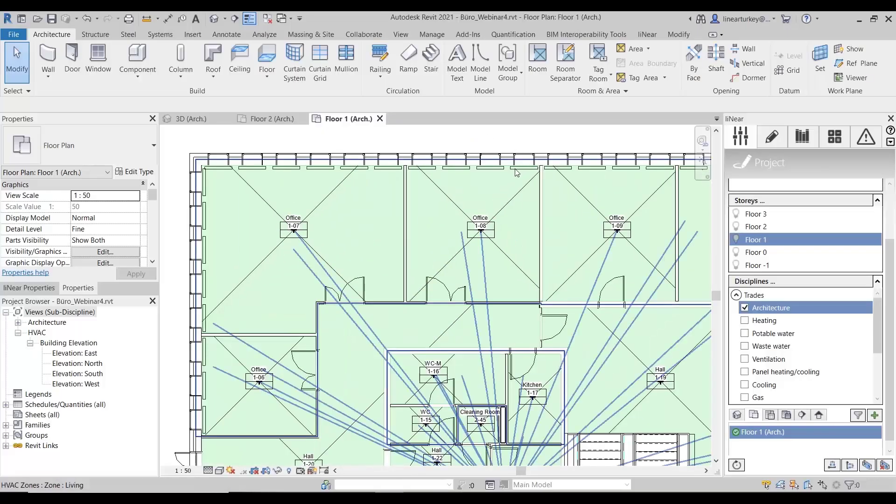
pyautogui.scroll(1, 517, 173)
pyautogui.click(516, 169)
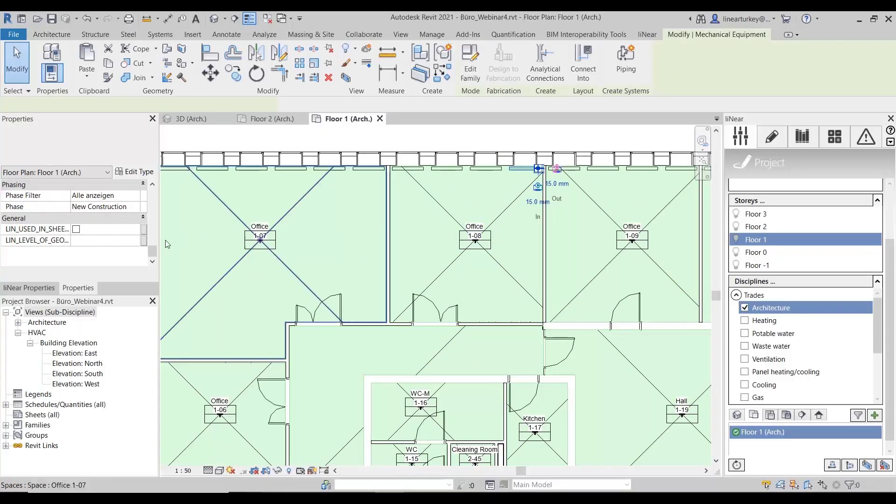
pyautogui.scroll(3, 111, 223)
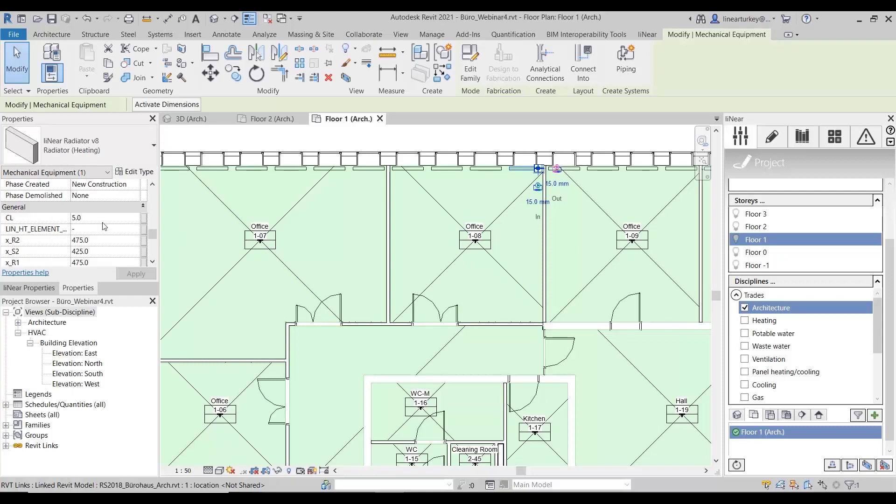
pyautogui.scroll(-5, 111, 223)
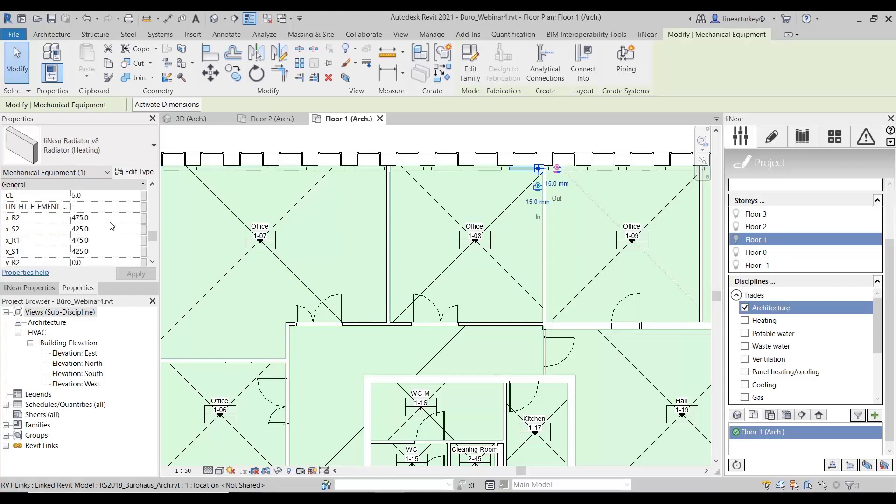
pyautogui.scroll(2, 111, 226)
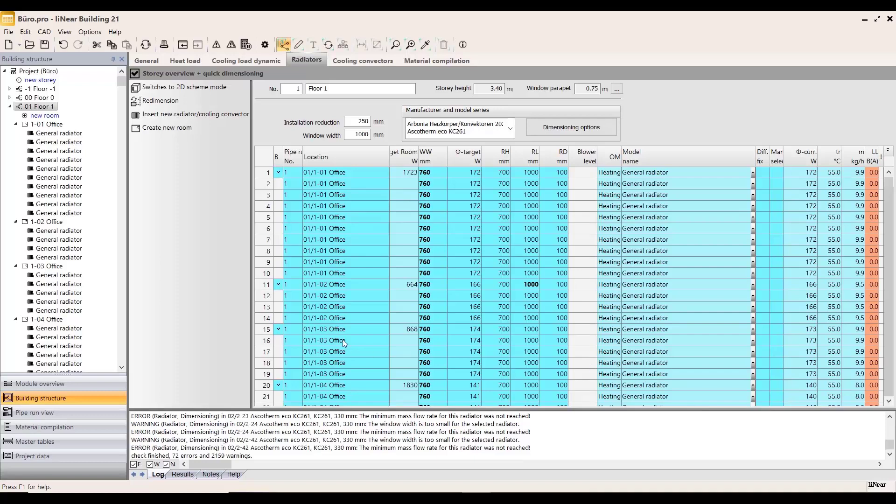
# Step: Activate the Panel cooling module in liNear Building and open its system preselection for the whole project
pyautogui.click(61, 389)
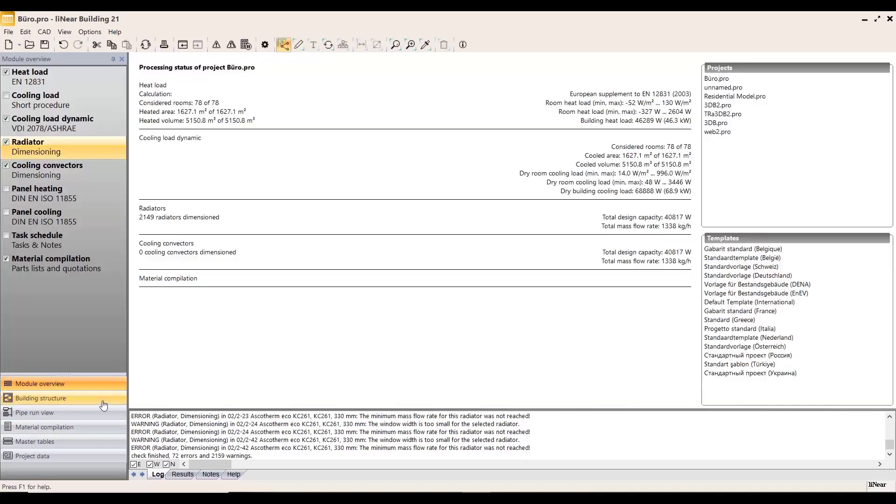
pyautogui.click(47, 220)
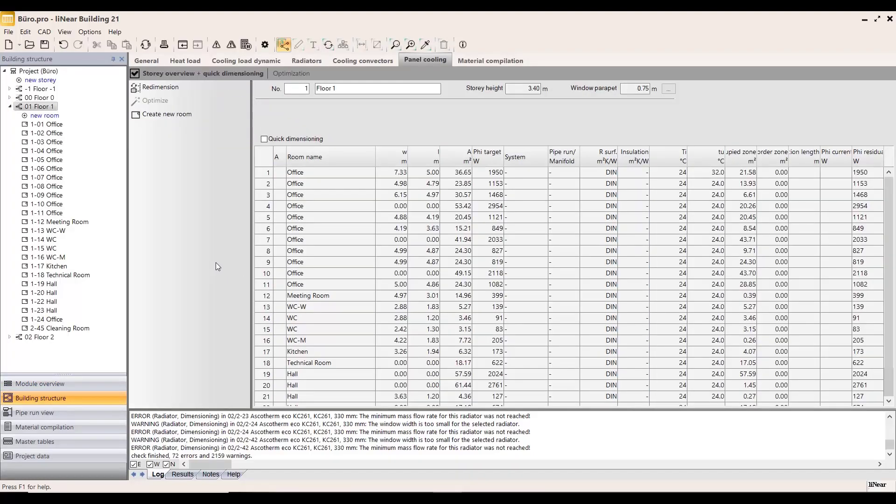
pyautogui.click(50, 72)
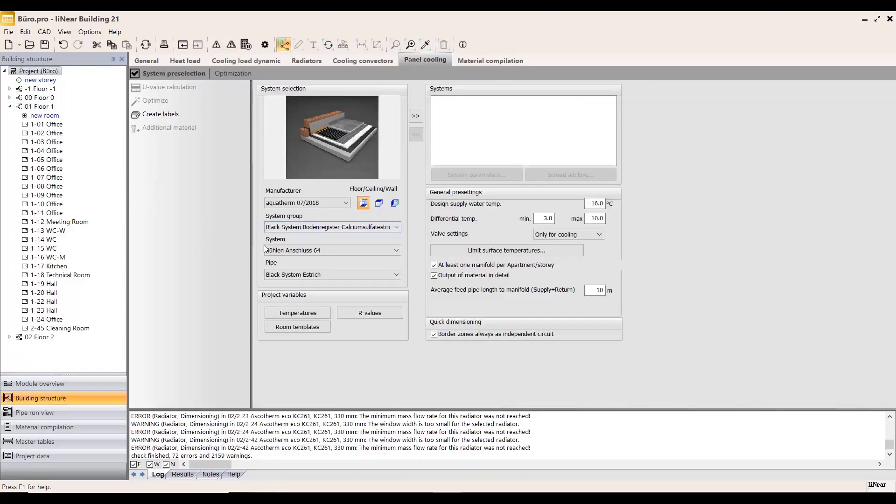
# Step: Add the REHAU (INT) Tacker system with RAUTHERM SPEED 16 x 1.5 pipe to the project's panel cooling systems
pyautogui.click(301, 203)
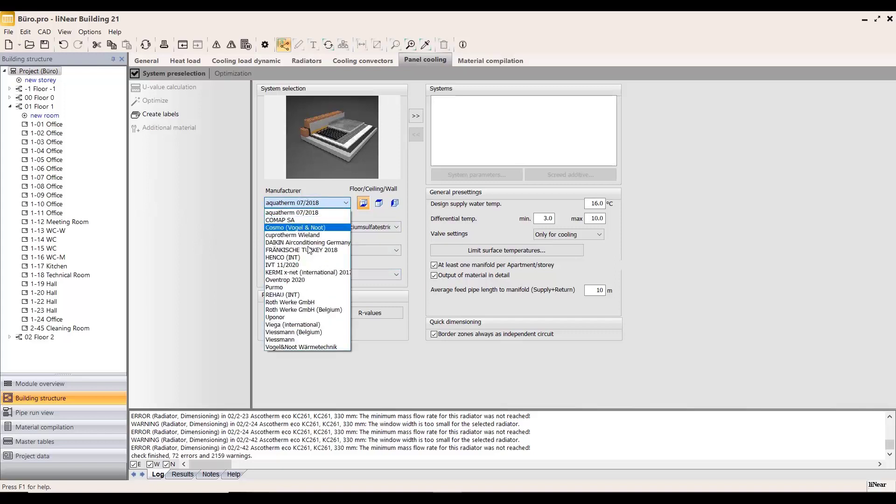
pyautogui.click(283, 295)
pyautogui.click(396, 227)
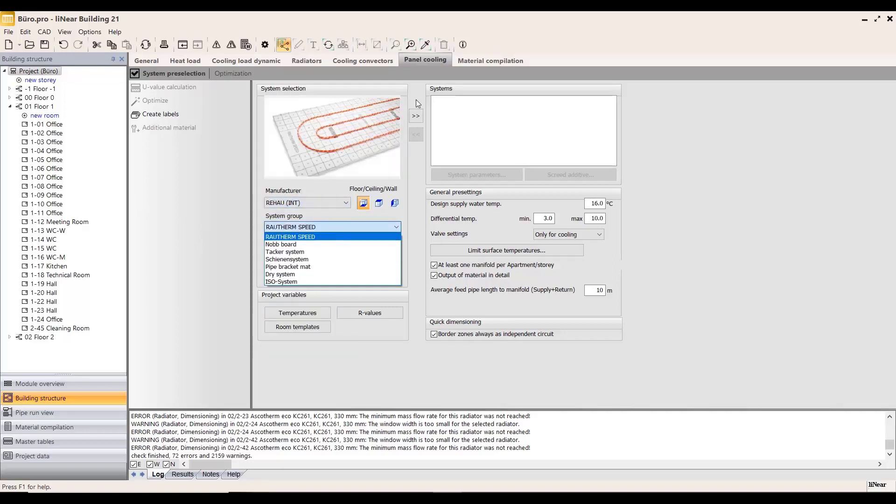
pyautogui.click(320, 252)
pyautogui.click(311, 275)
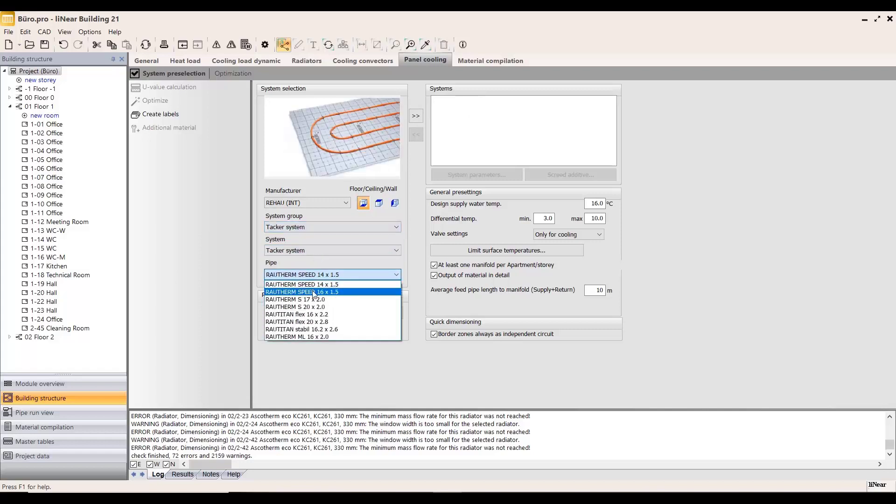
pyautogui.click(348, 290)
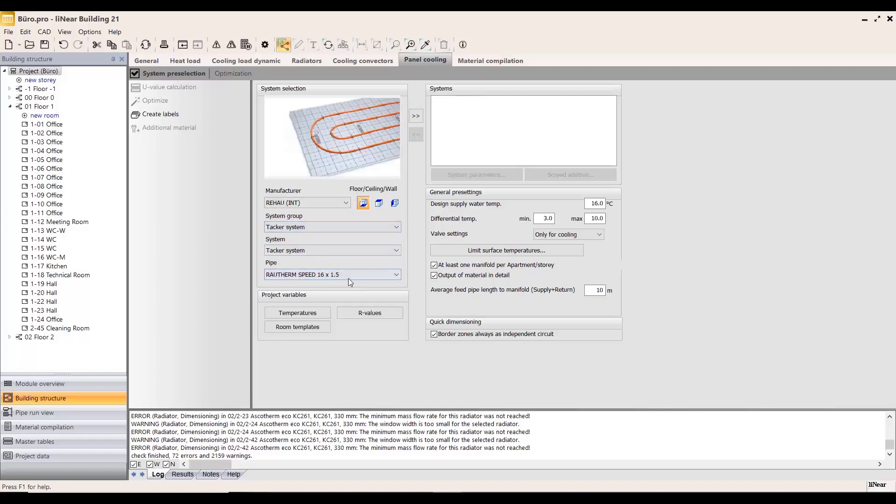
pyautogui.click(419, 119)
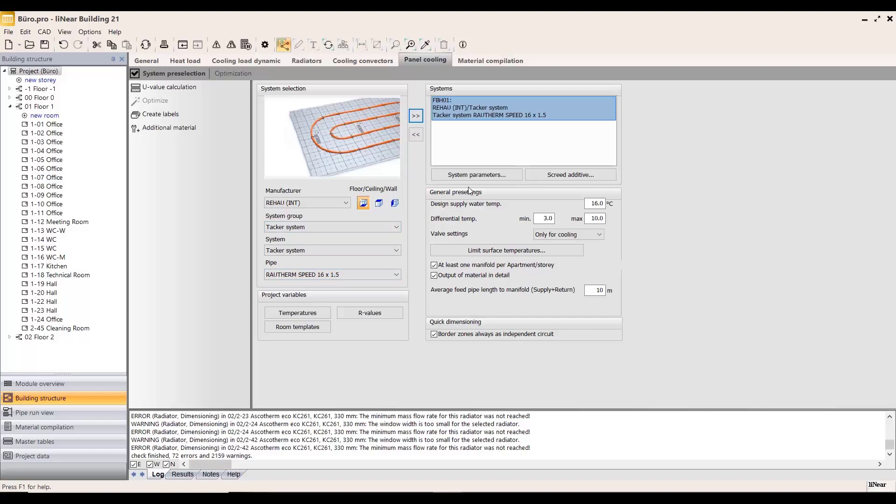
# Step: Review the Tacker system's parameters, including pipe spacing options, maximum circuit length, maximum pressure loss and coil partitioning
pyautogui.click(463, 175)
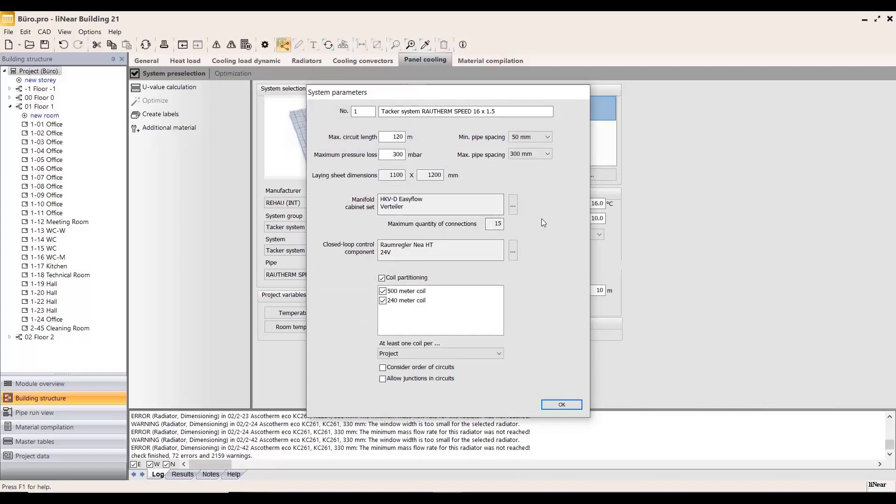
pyautogui.click(541, 137)
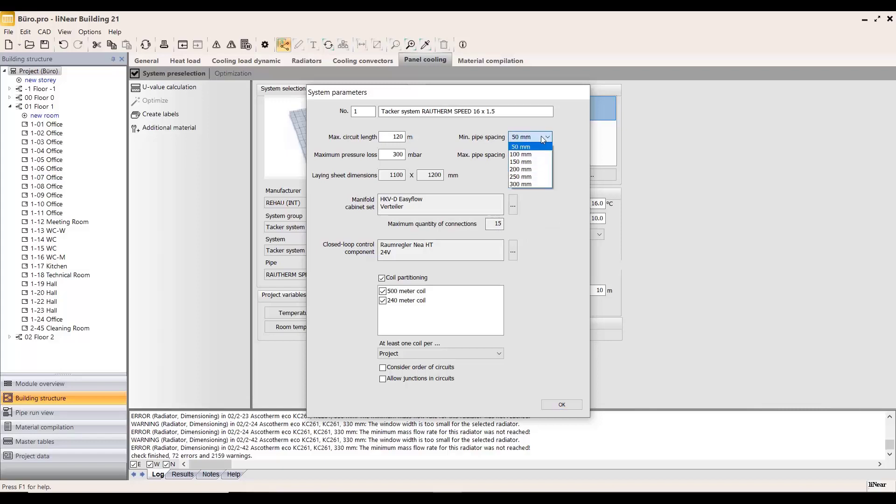
pyautogui.click(570, 137)
pyautogui.click(539, 154)
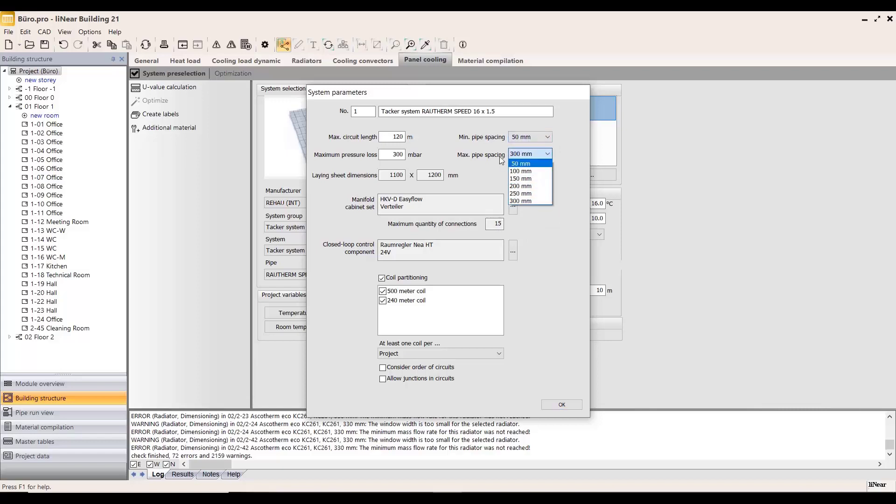
pyautogui.click(561, 150)
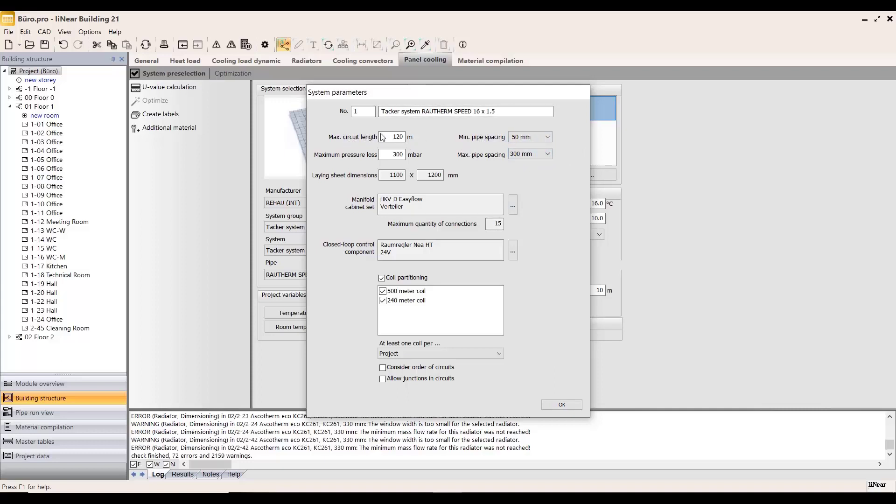
pyautogui.click(385, 154)
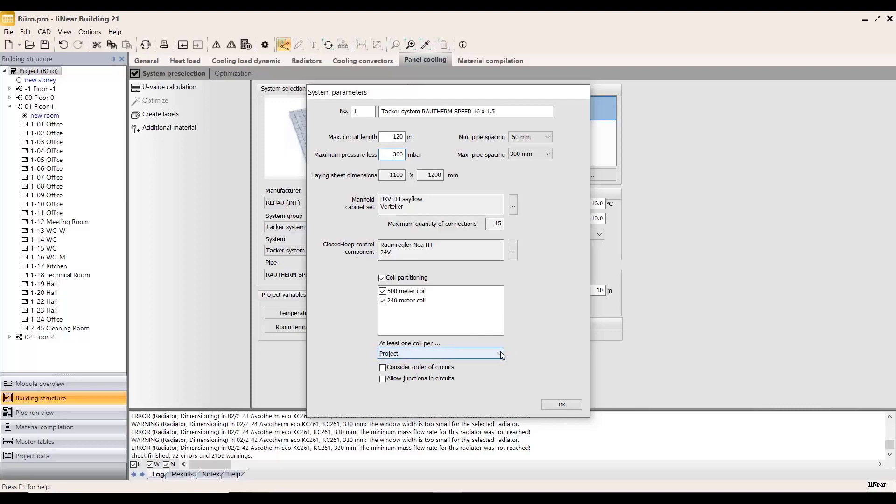
pyautogui.click(552, 403)
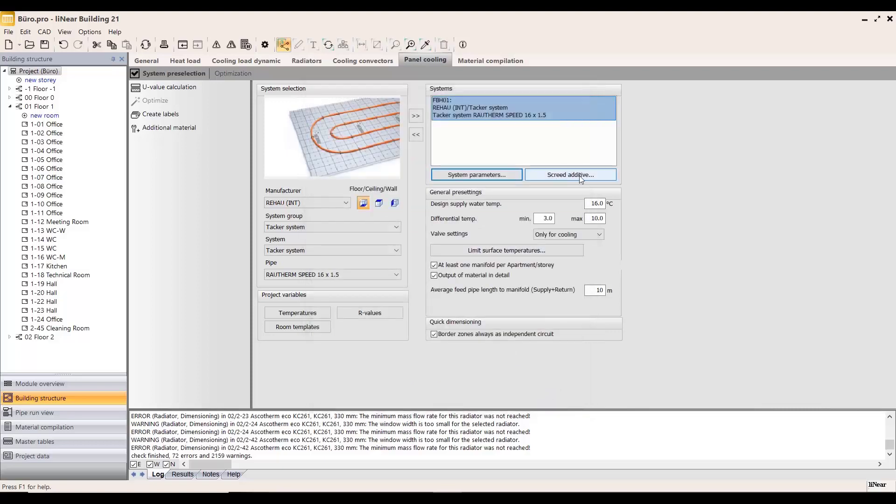
# Step: Activate the REHAU Screed additive P item for the Tacker system
pyautogui.click(559, 175)
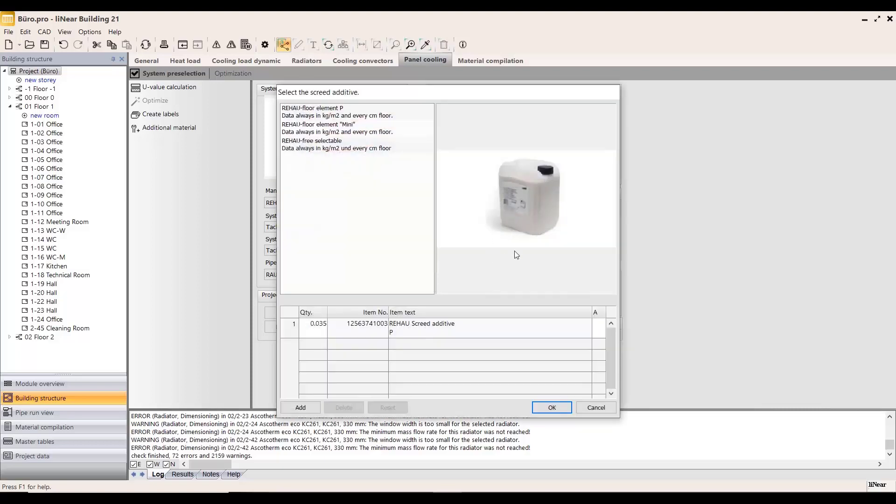
pyautogui.click(603, 326)
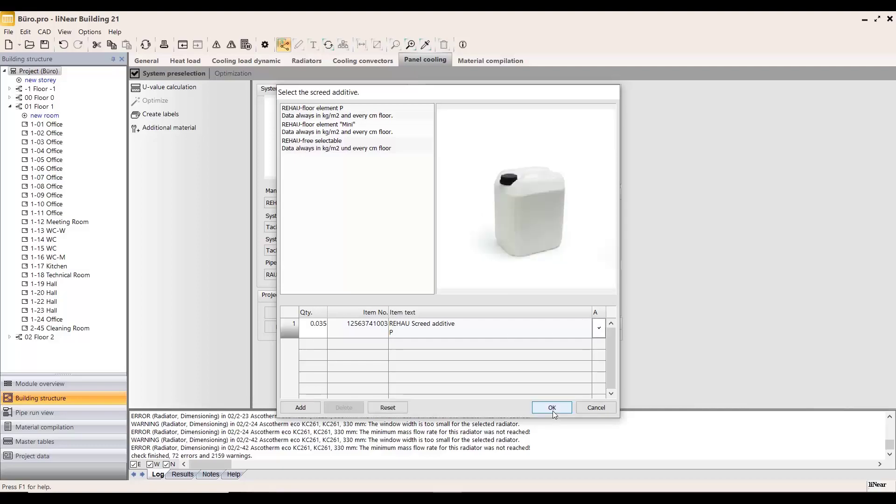
pyautogui.click(552, 408)
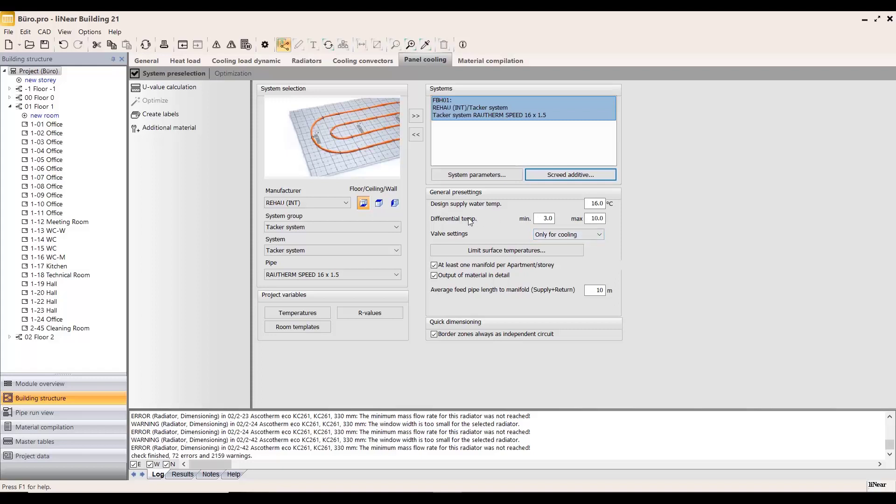
# Step: Review the minimum and maximum differential temperatures and the available valve setting options in the general presettings
pyautogui.click(541, 219)
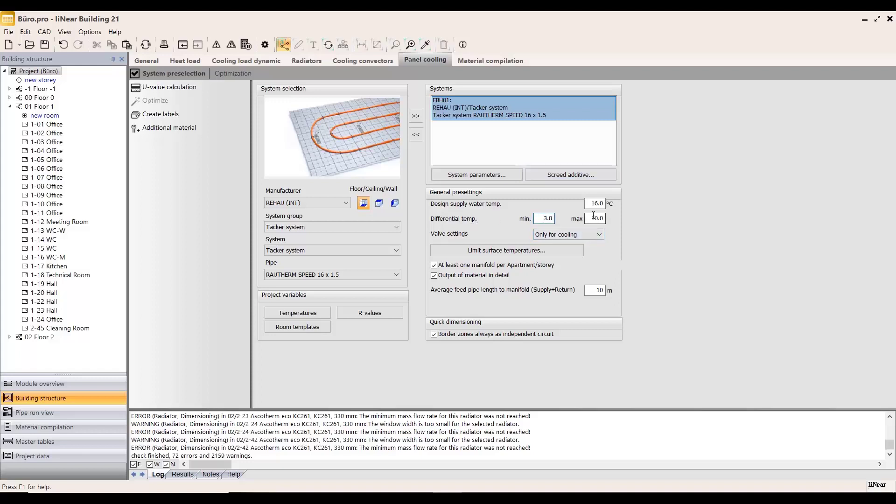
pyautogui.moveTo(595, 219); pyautogui.dragTo(587, 219)
pyautogui.click(546, 219)
pyautogui.click(598, 235)
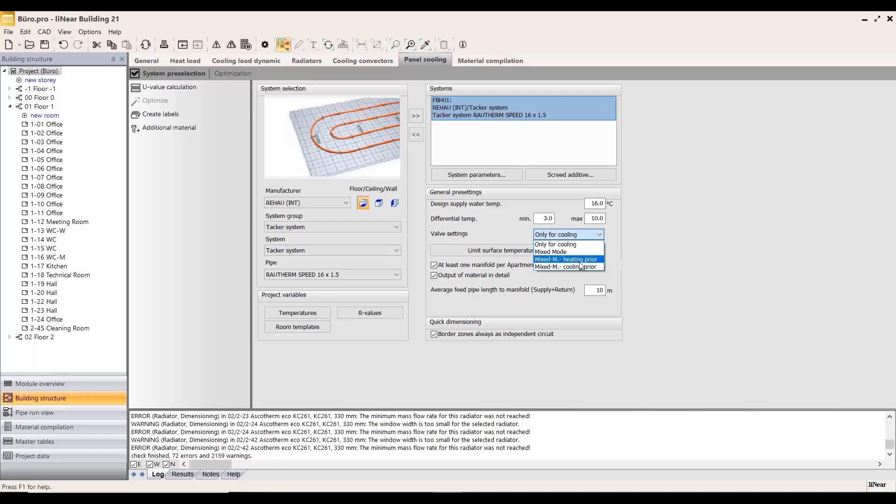
pyautogui.click(631, 241)
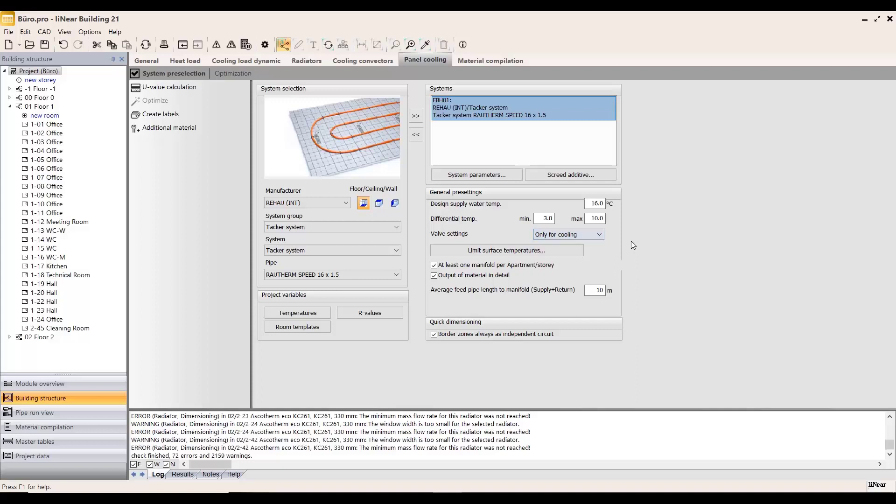
# Step: Check the limit surface temperatures for floors, ceilings and walls without changing them
pyautogui.click(494, 251)
pyautogui.moveTo(471, 182); pyautogui.dragTo(449, 171)
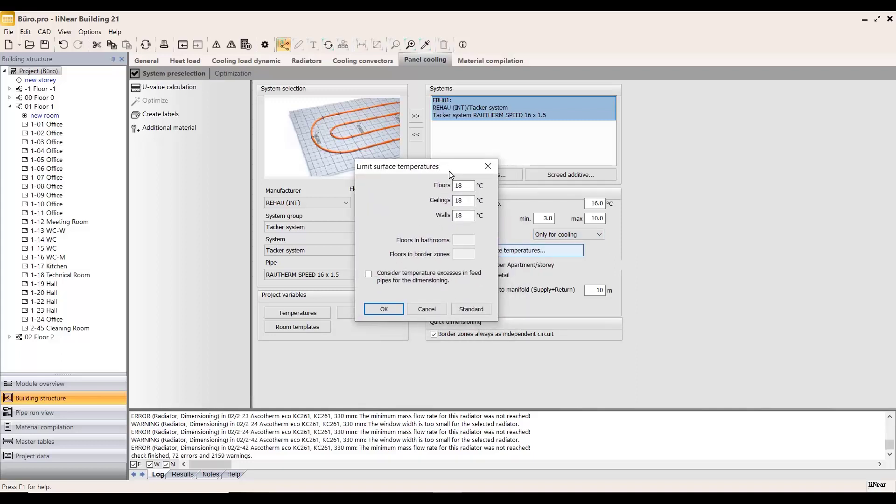
pyautogui.click(472, 199)
pyautogui.click(425, 310)
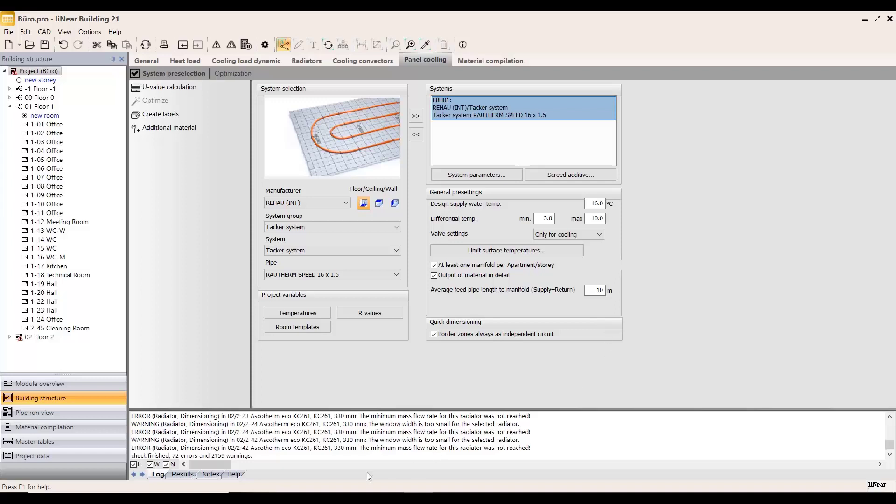
# Step: Examine the panel cooling data of rooms 2-11 Office and 2-10 Office on Floor 2
pyautogui.click(10, 337)
pyautogui.click(9, 106)
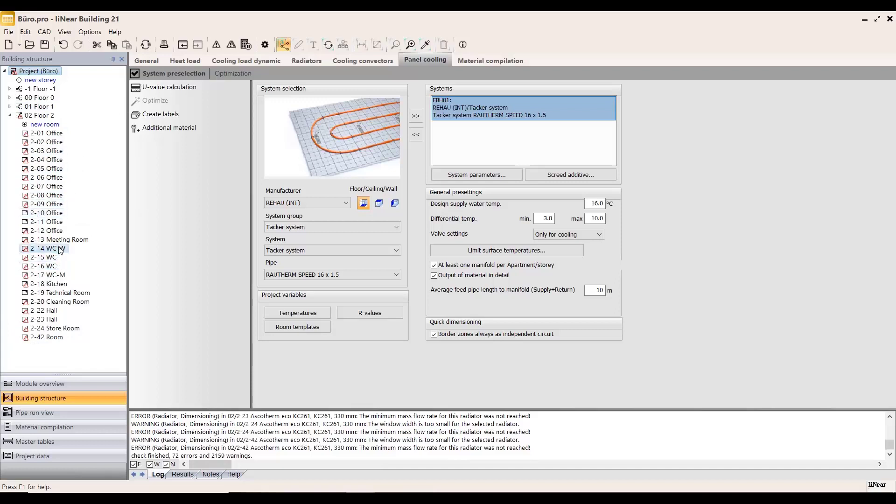
pyautogui.click(49, 214)
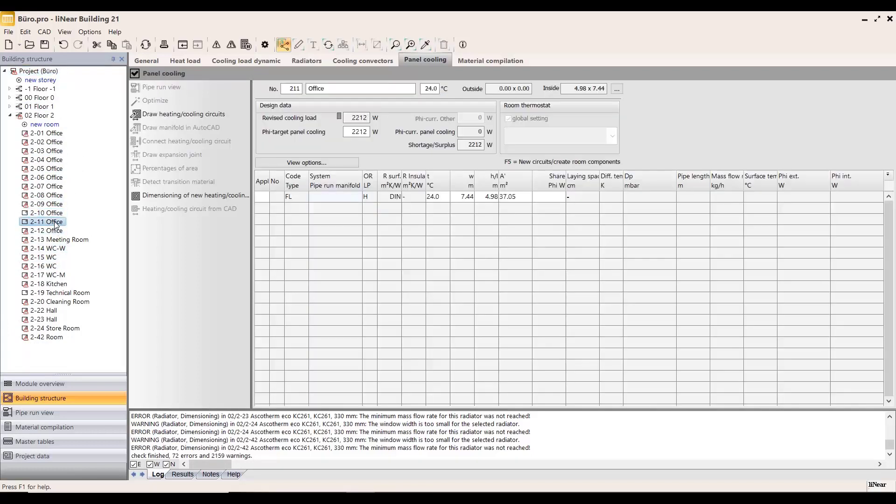
pyautogui.click(52, 222)
pyautogui.click(55, 214)
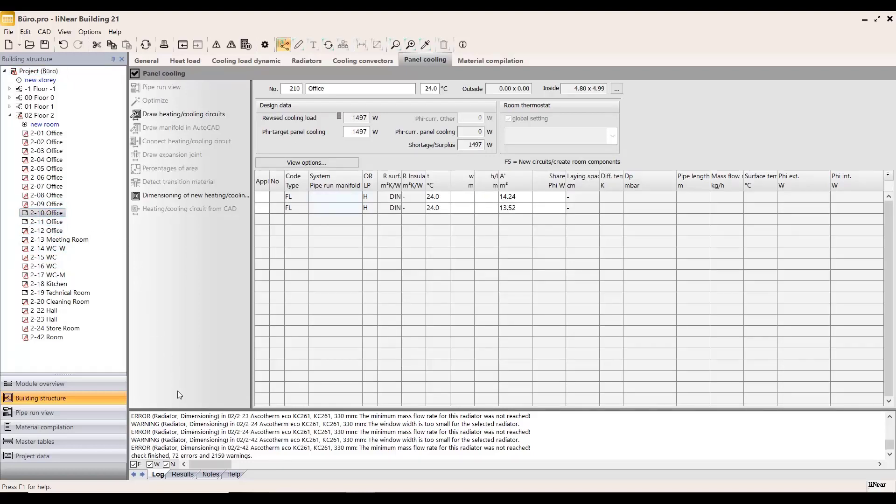
# Step: Switch to Revit and create a Panel heating/cooling floor plan view for Floor 2
pyautogui.click(301, 498)
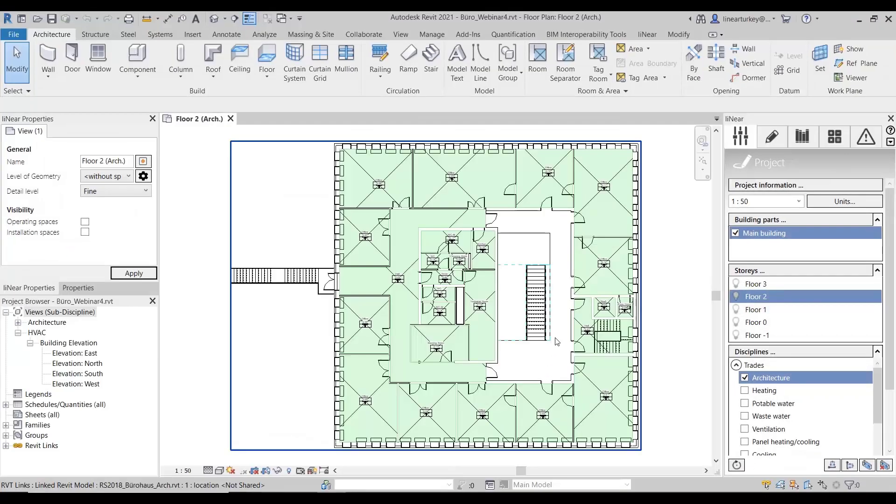
pyautogui.scroll(4, 662, 156)
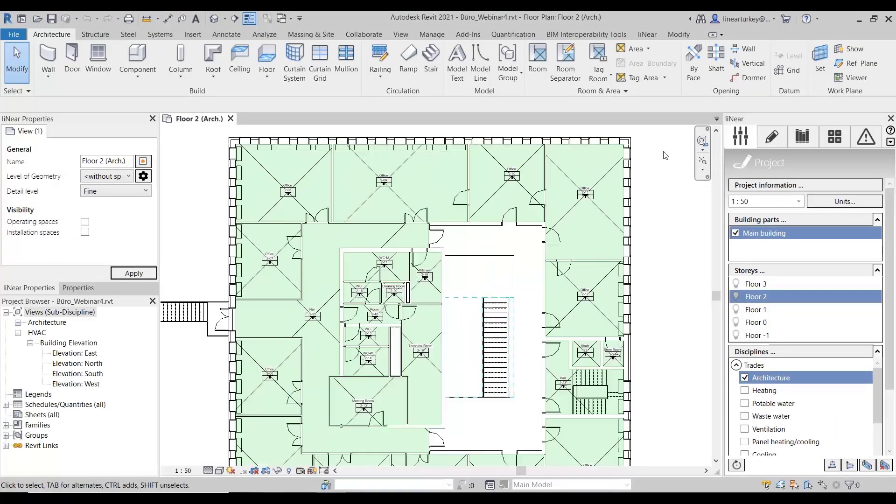
pyautogui.scroll(-1, 632, 189)
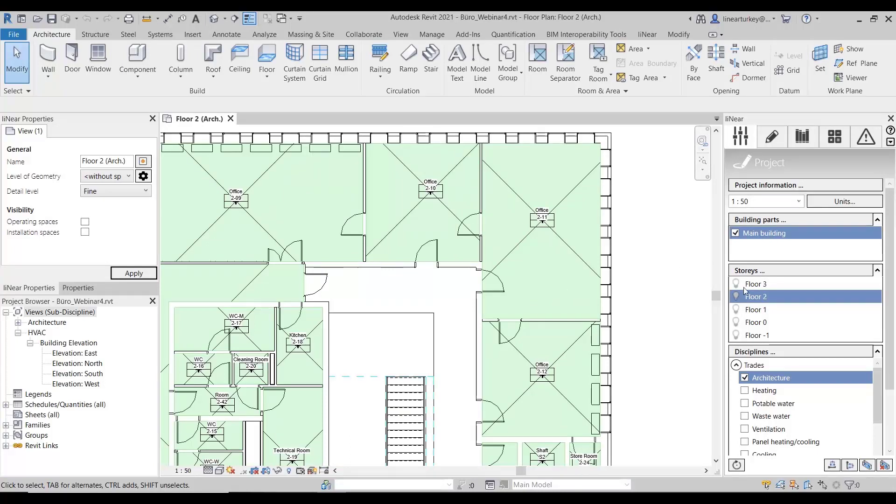
pyautogui.click(803, 441)
pyautogui.scroll(-2, 817, 401)
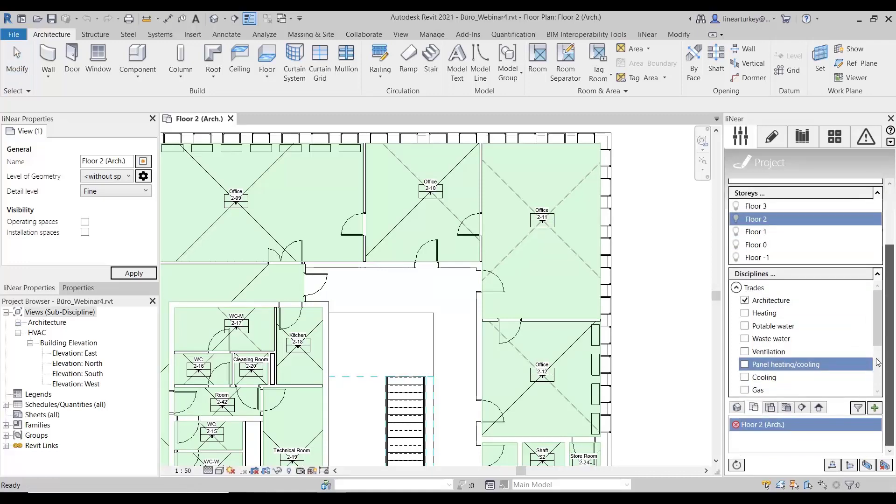
pyautogui.click(875, 407)
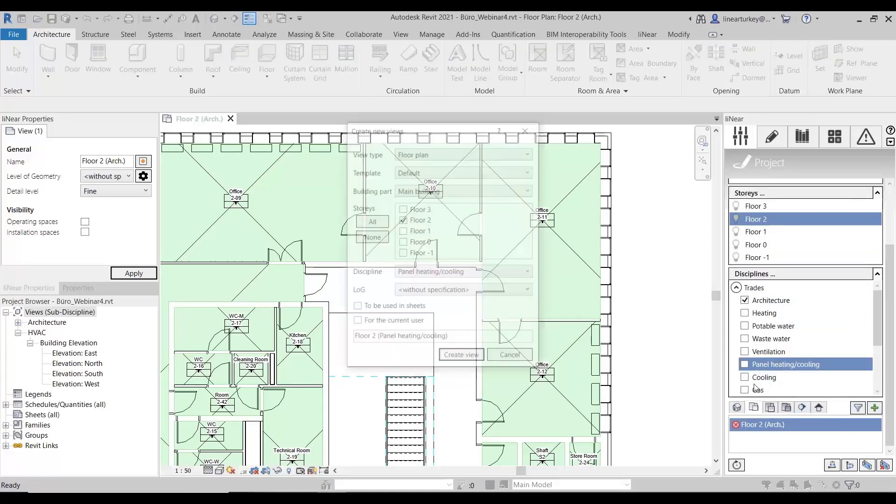
pyautogui.click(478, 363)
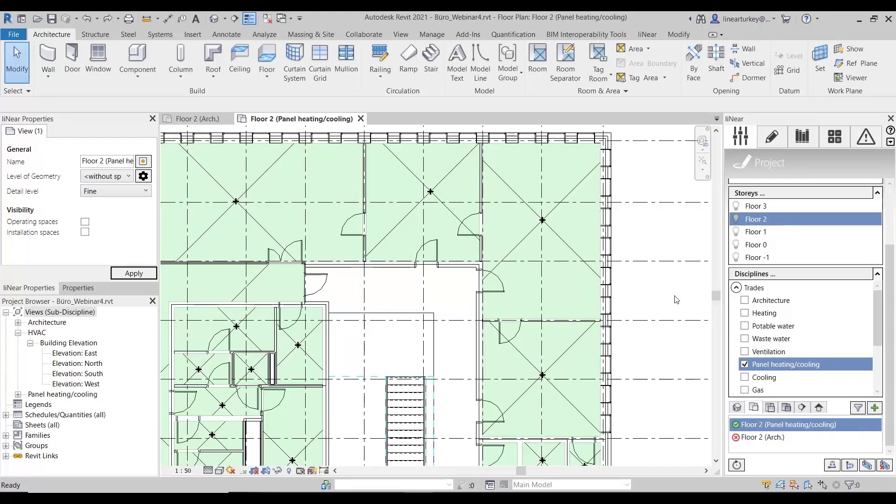
# Step: Create a Floor heating/cooling area plan for Floor 2 from the panel heating/cooling construction areas
pyautogui.click(770, 140)
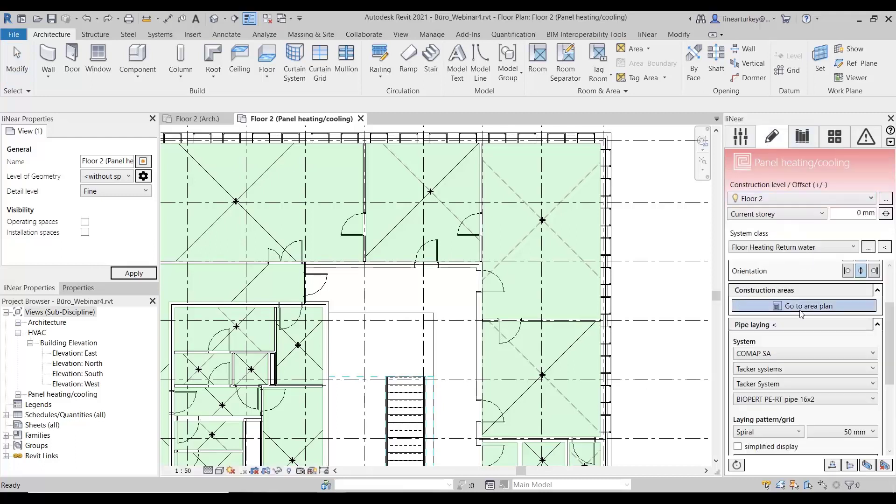
pyautogui.click(801, 312)
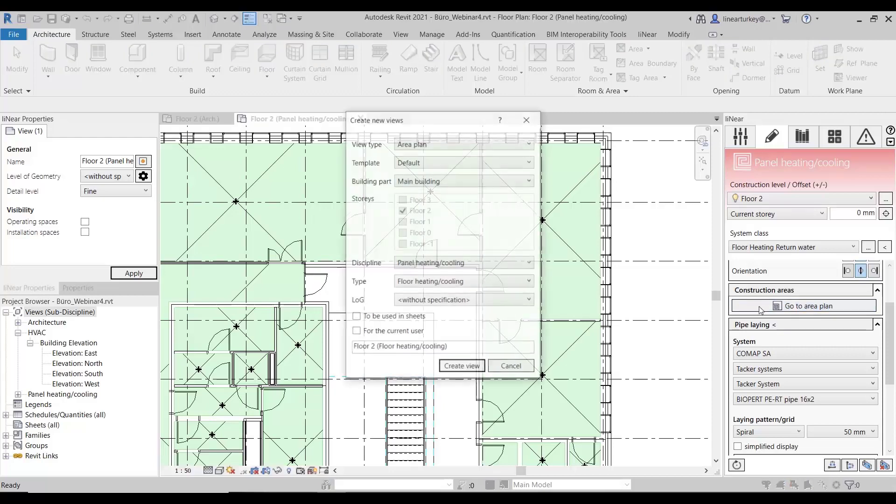
pyautogui.click(464, 367)
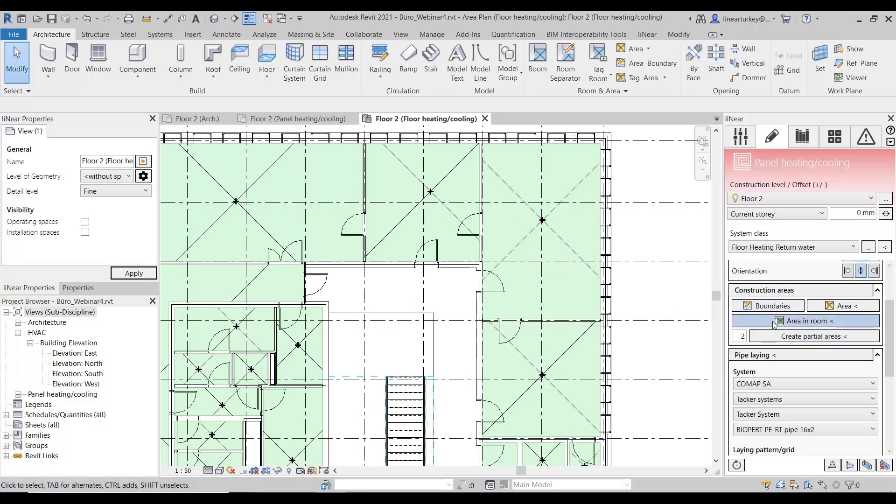
# Step: Create construction areas in the spaces of offices 2-11 and 2-10 and finish the area placement
pyautogui.click(802, 322)
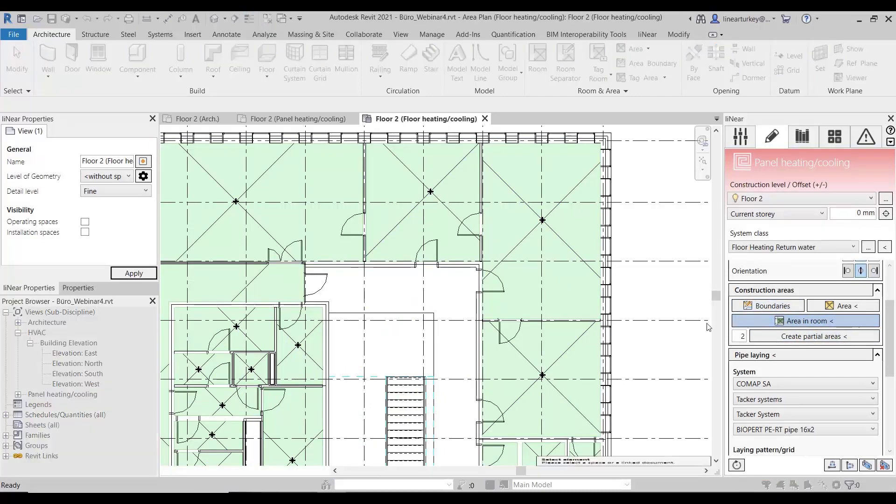
pyautogui.click(453, 182)
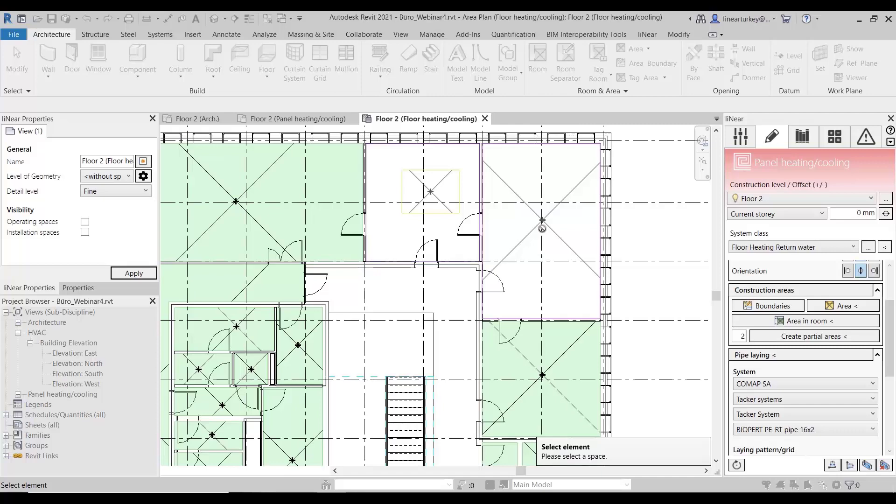
pyautogui.press('Escape')
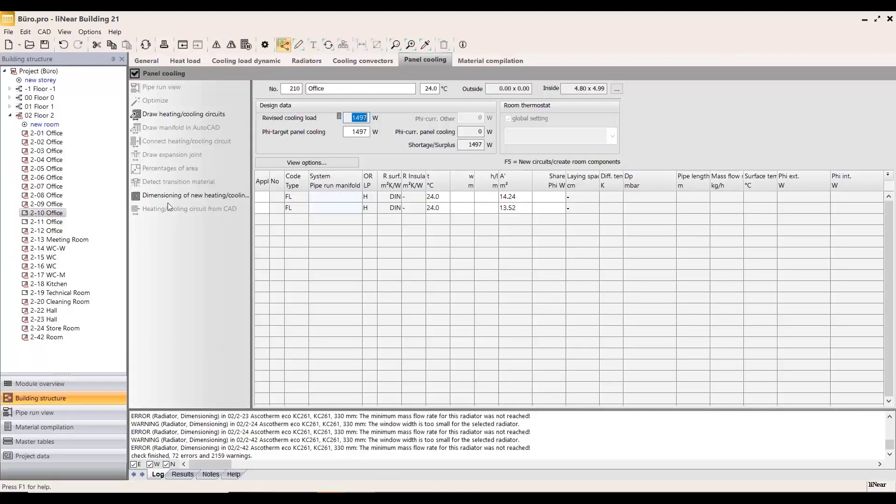
# Step: Create new occupied zone circuits in the panel cooling data of room 2-10 Office
pyautogui.click(54, 221)
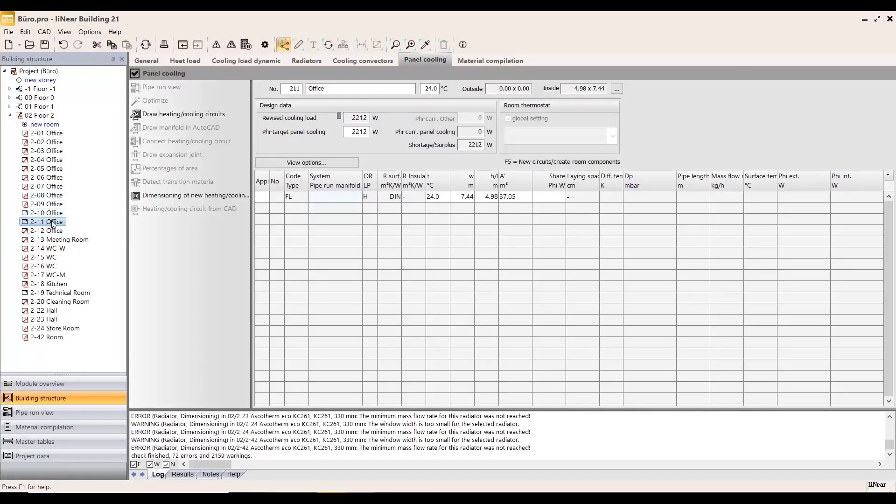
pyautogui.click(56, 215)
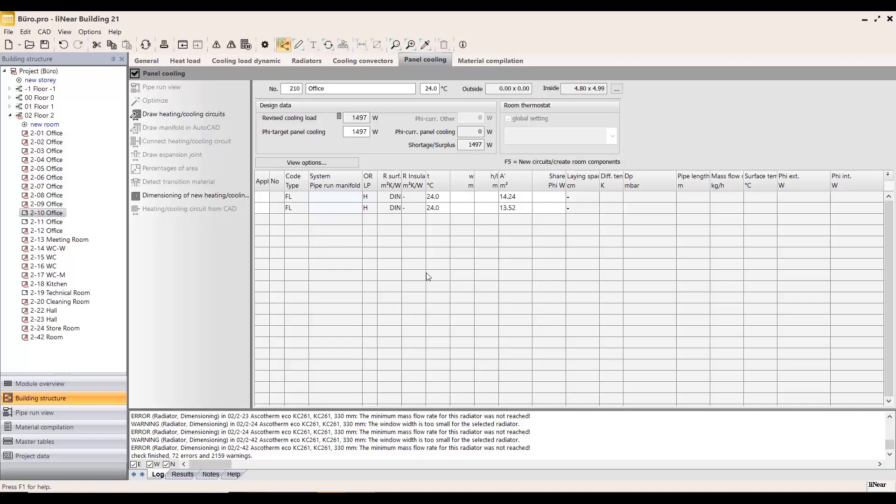
pyautogui.press('F5')
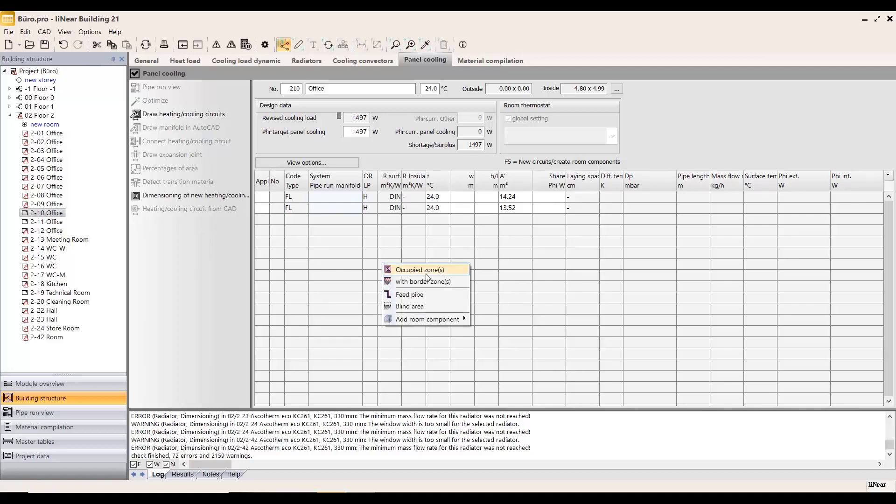
pyautogui.click(423, 271)
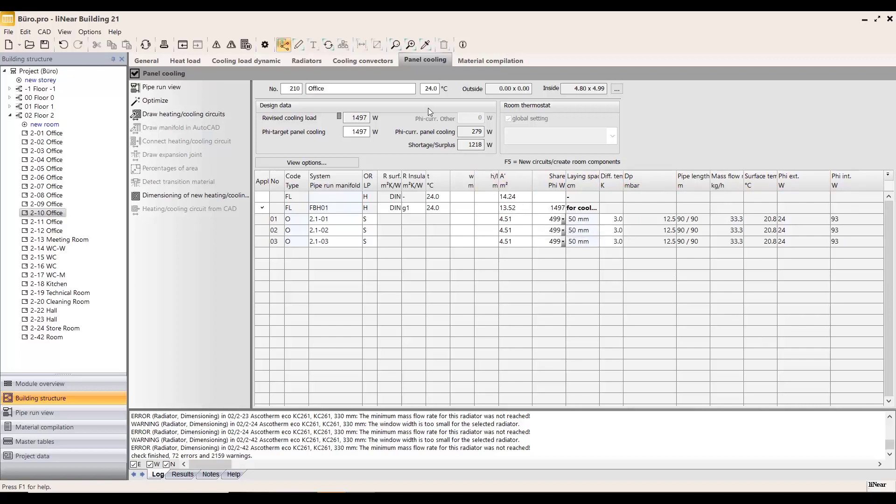
# Step: Draw the cooling circuits of room 2-10 into that office's construction area on the Floor 2 plan in Revit
pyautogui.click(300, 45)
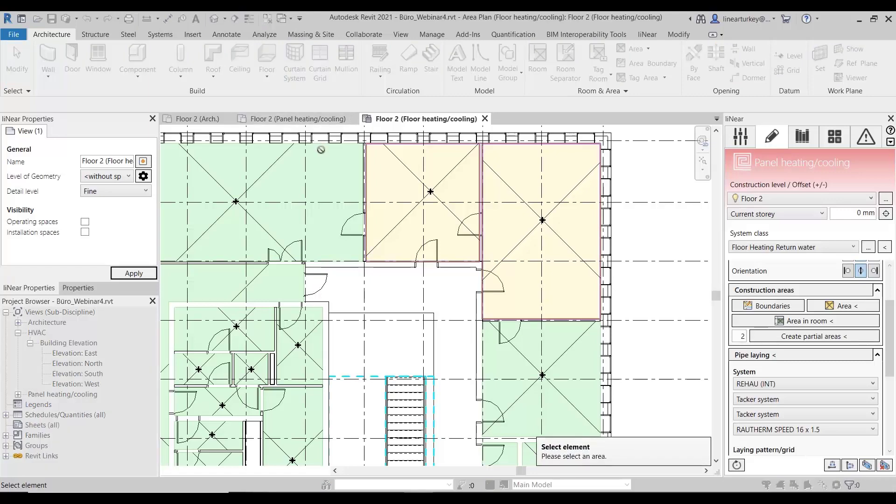
pyautogui.click(419, 180)
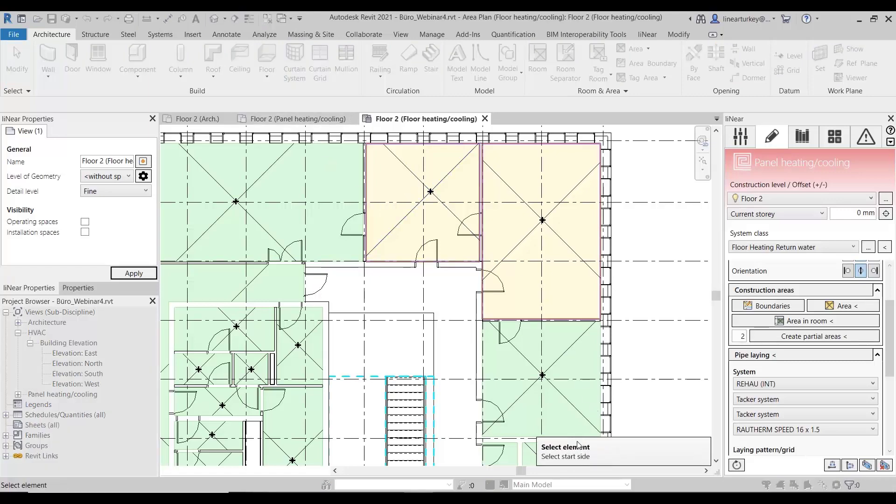
pyautogui.click(372, 187)
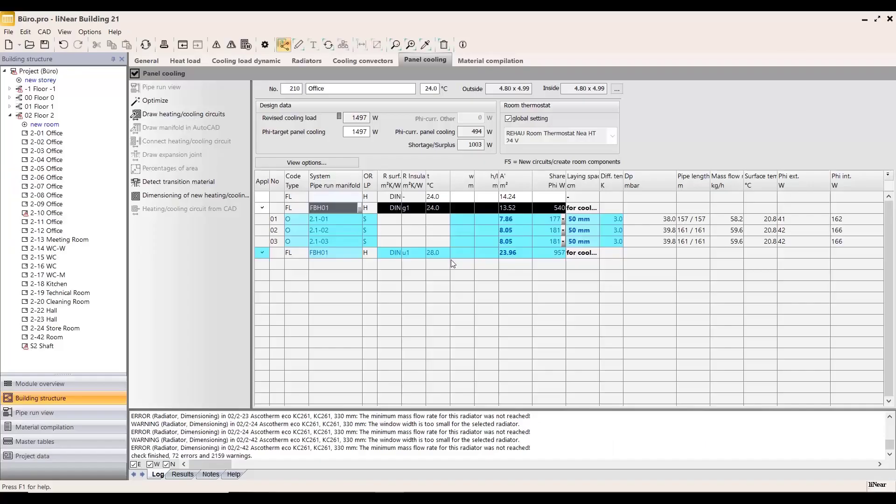
# Step: In Revit, assign a 150 mm laying grid to the two circuits of office 2-10 farthest from office 2-11
pyautogui.click(420, 498)
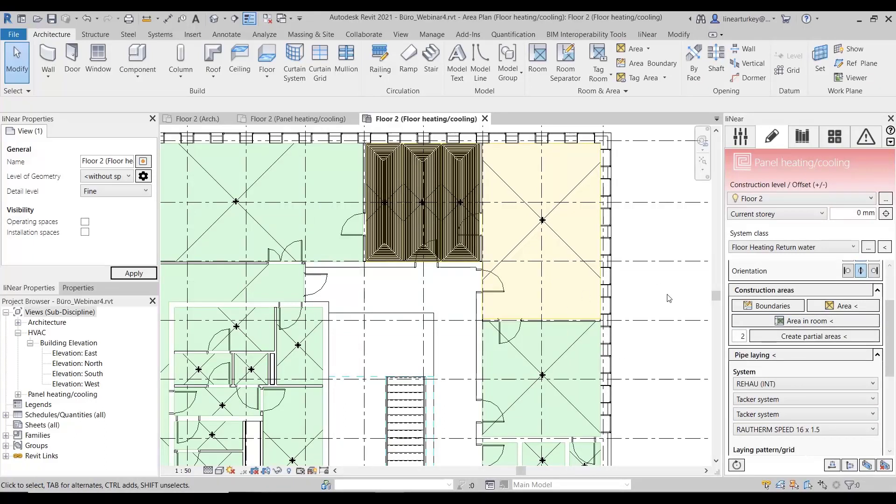
pyautogui.scroll(-1, 668, 296)
pyautogui.scroll(2, 421, 219)
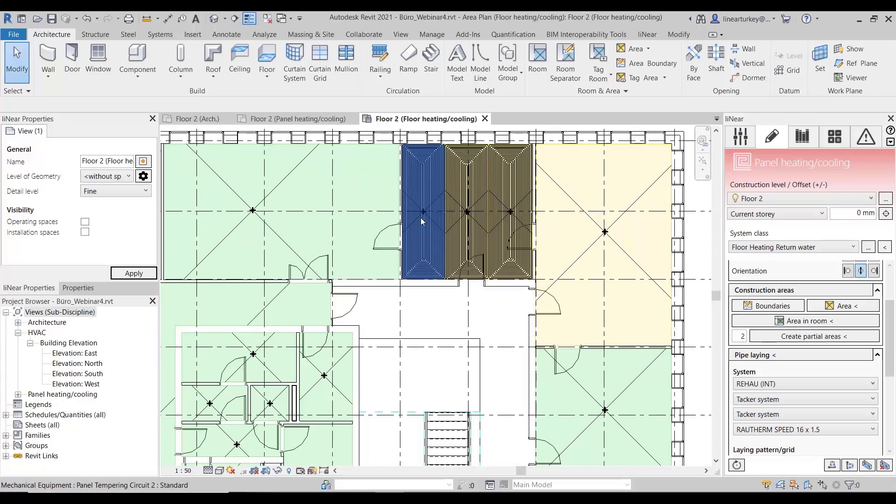
pyautogui.click(421, 218)
pyautogui.keyDown('ctrl'); pyautogui.click(466, 244); pyautogui.keyUp('ctrl')
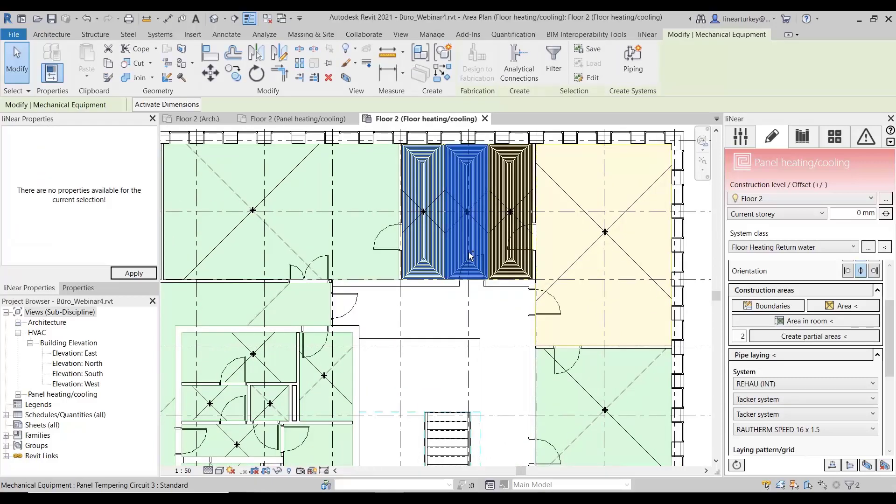
pyautogui.scroll(-5, 802, 331)
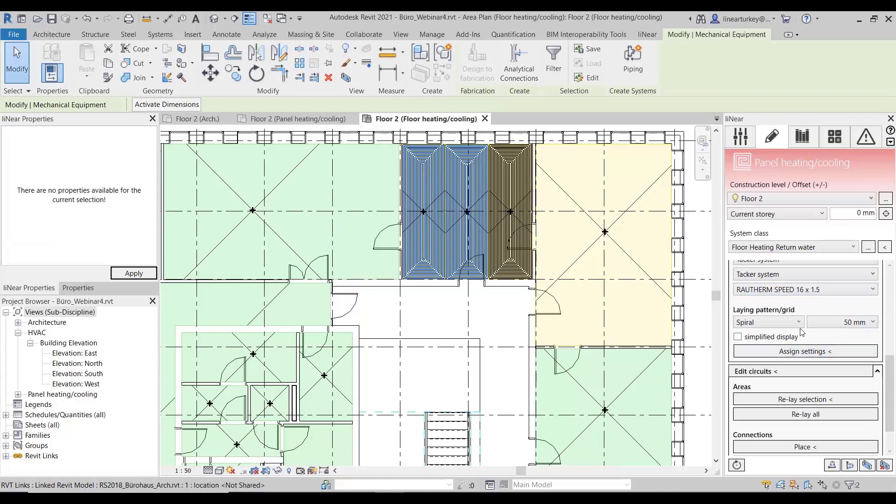
pyautogui.click(863, 322)
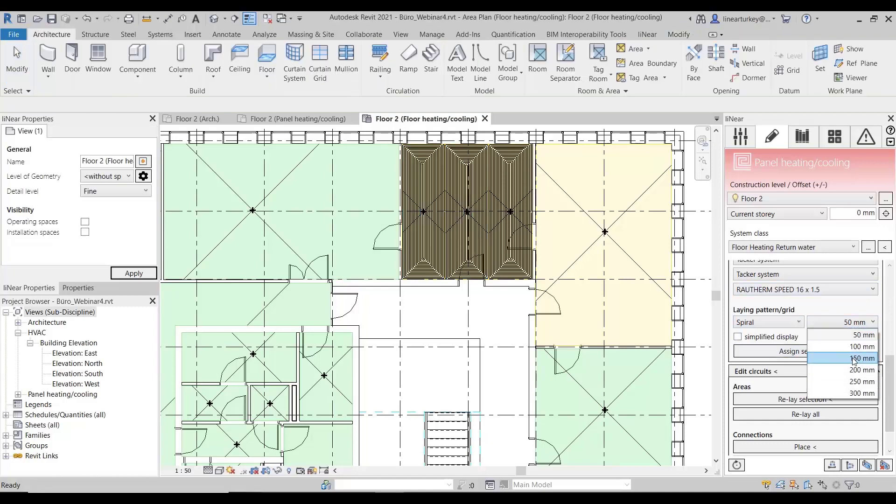
pyautogui.click(855, 358)
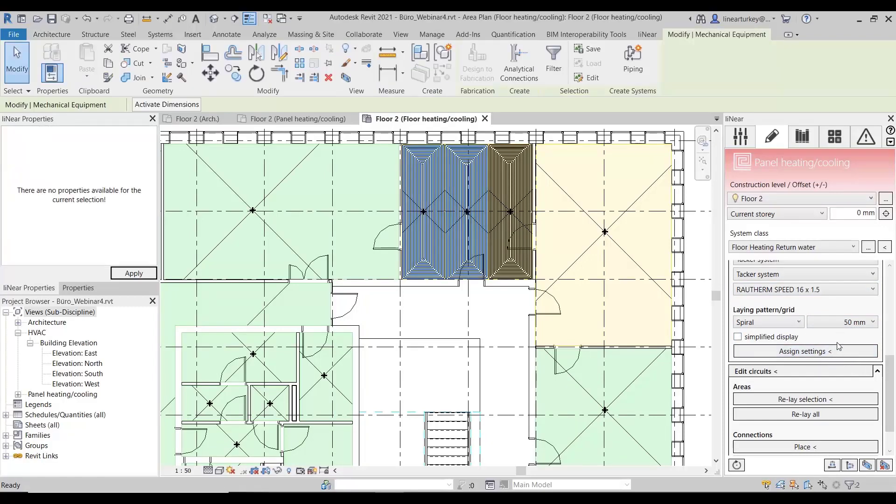
pyautogui.click(844, 322)
pyautogui.click(854, 358)
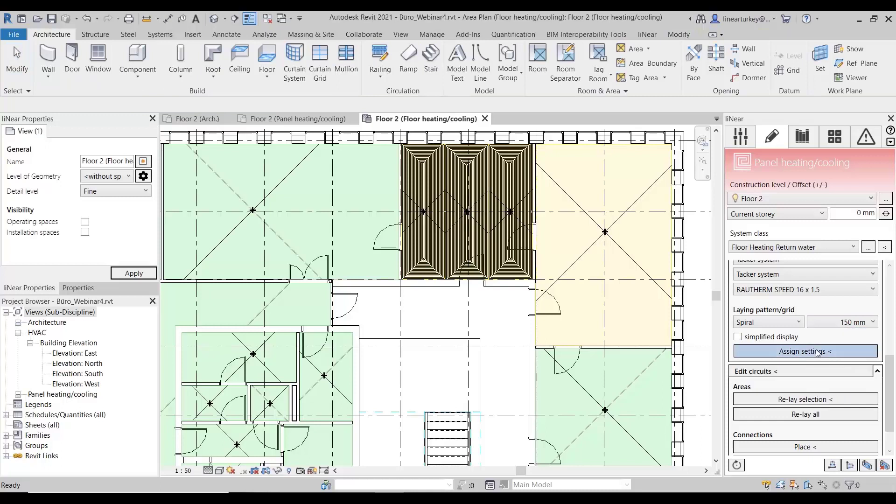
pyautogui.click(740, 357)
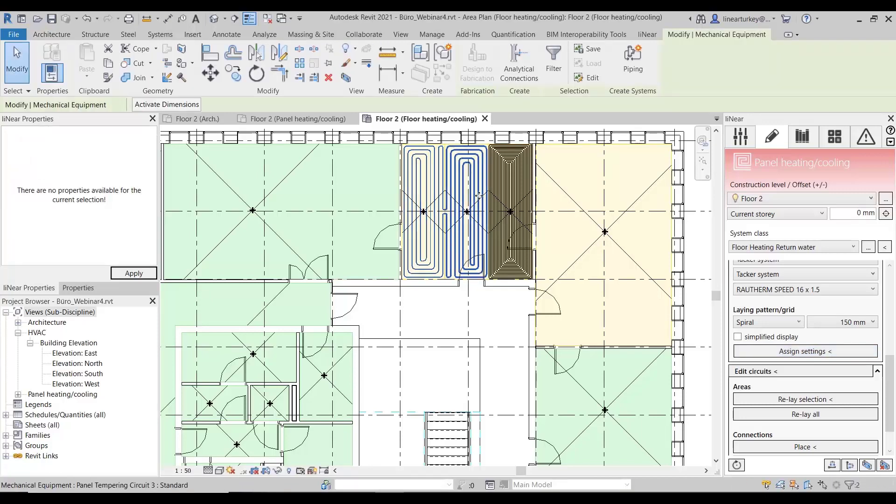
# Step: Switch to liNear Building and synchronize with CAD, searching for new components and applying the drawn pipe lengths
pyautogui.scroll(1, 479, 195)
pyautogui.click(360, 497)
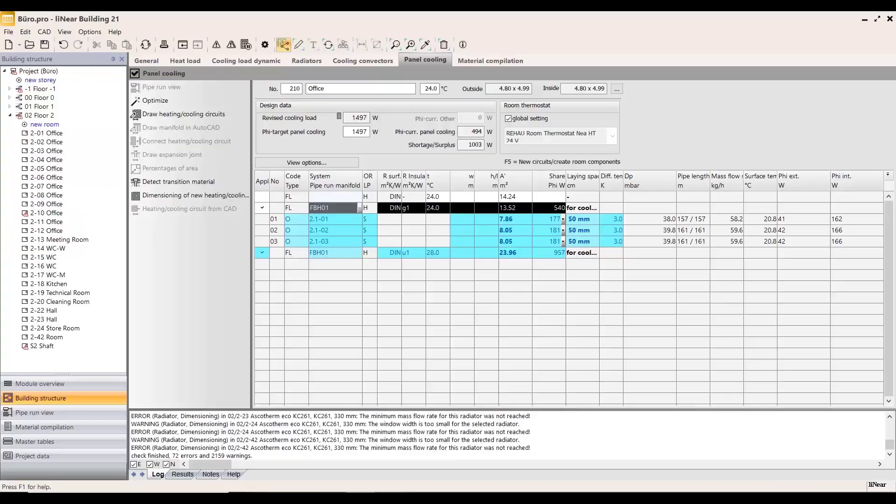
pyautogui.click(328, 45)
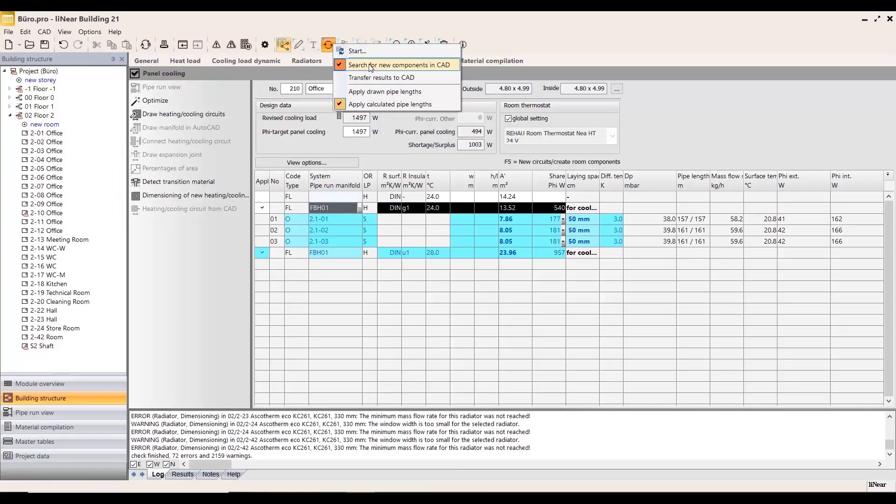
pyautogui.click(390, 92)
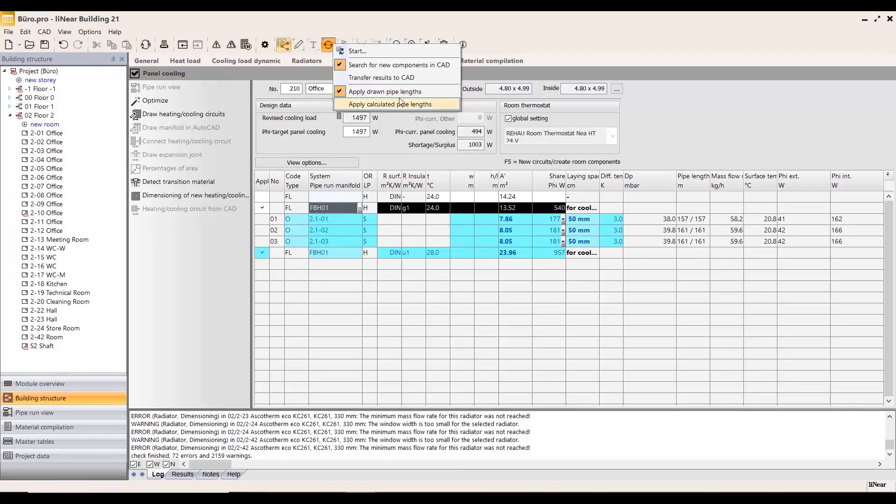
pyautogui.click(387, 55)
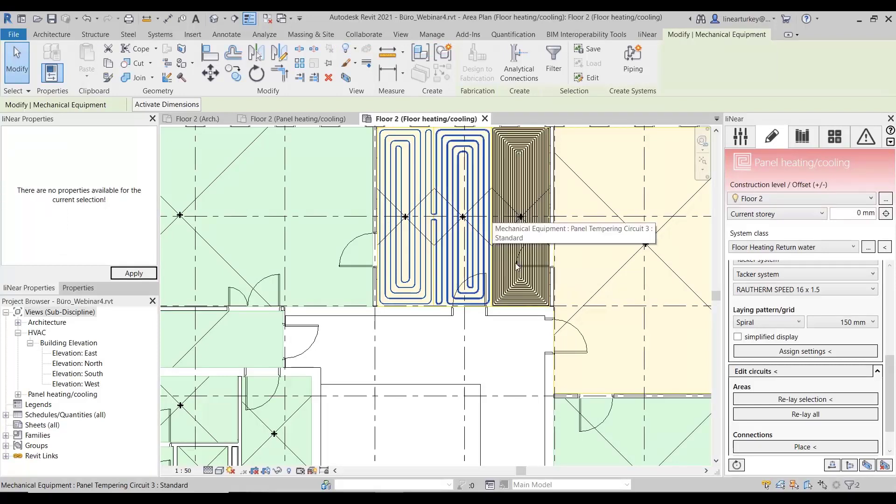
# Step: Return to liNear Building, widen the laying spacing column and set only circuit 2.1-02 to 100 mm spacing
pyautogui.click(419, 498)
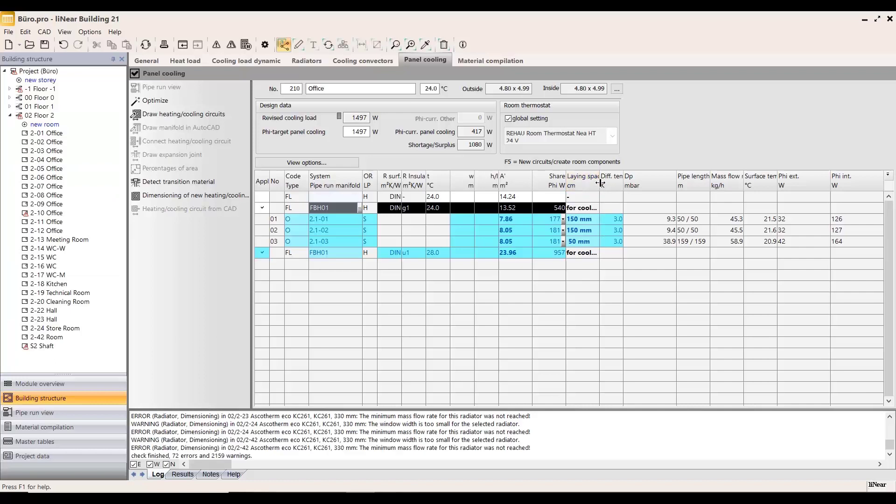
pyautogui.moveTo(600, 183); pyautogui.dragTo(626, 183)
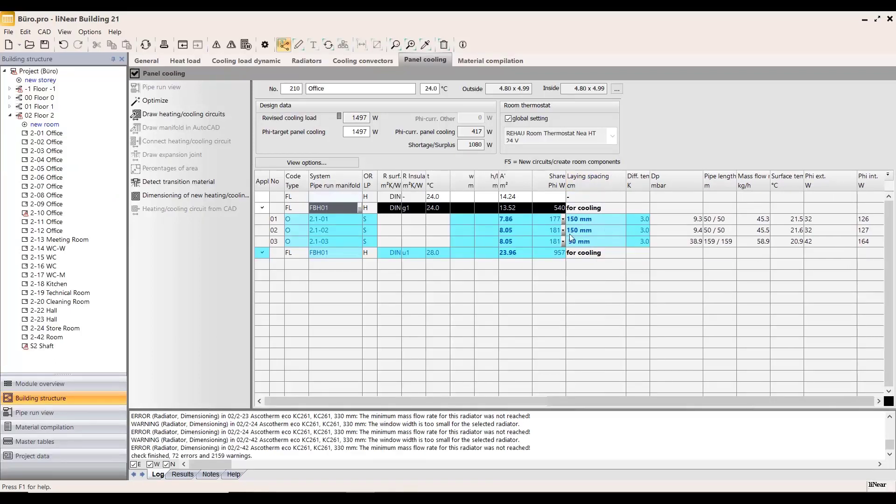
pyautogui.click(615, 232)
pyautogui.click(625, 230)
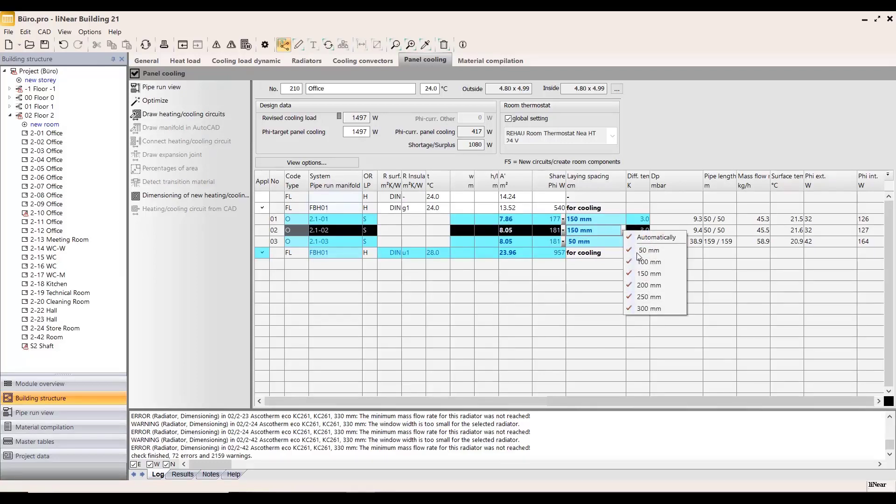
pyautogui.click(655, 274)
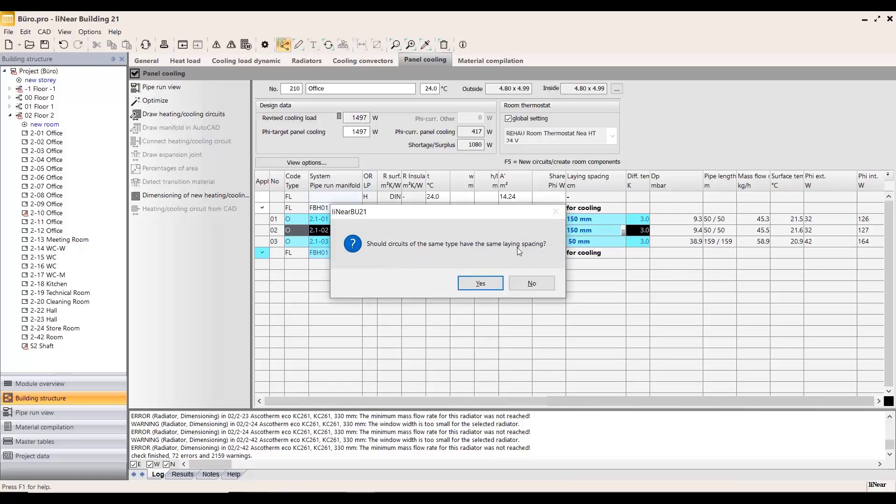
pyautogui.click(531, 283)
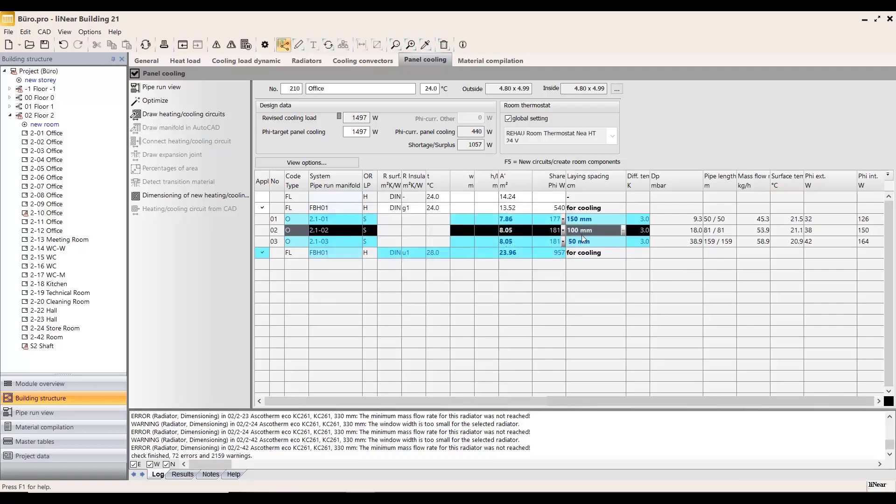
# Step: Synchronize by transferring the results to CAD with the calculated pipe lengths applied
pyautogui.click(329, 45)
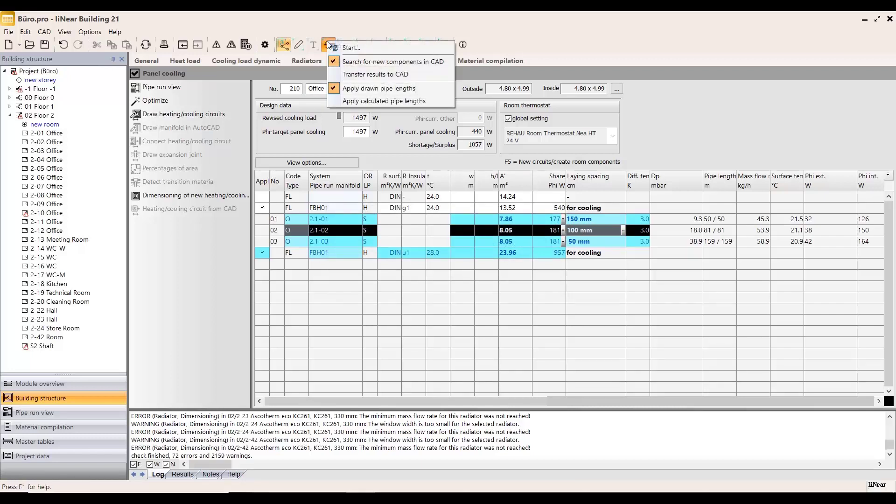
pyautogui.click(373, 74)
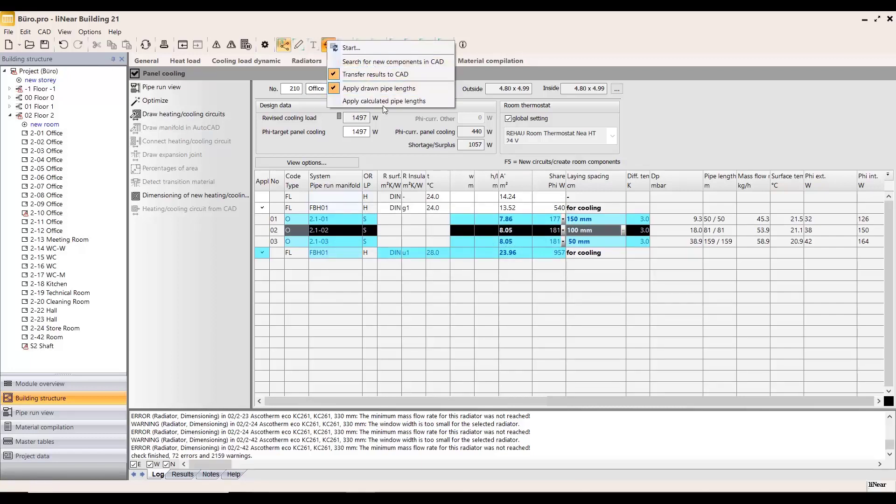
pyautogui.click(383, 102)
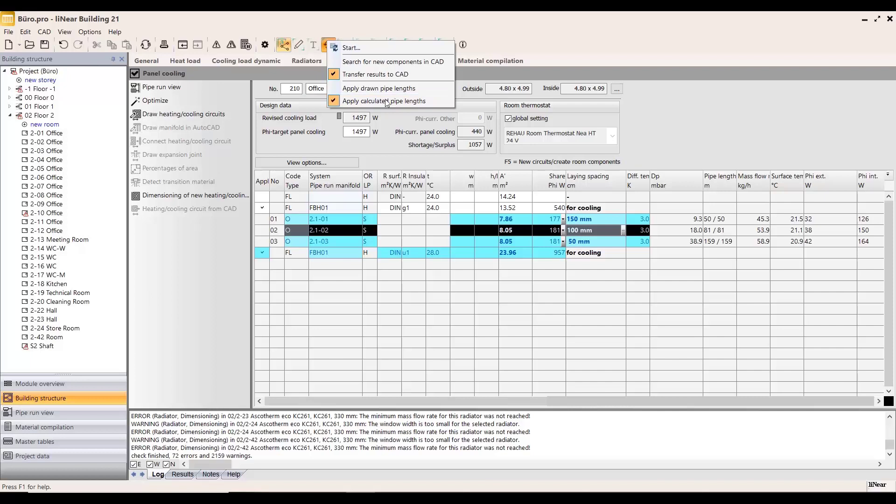
pyautogui.click(364, 48)
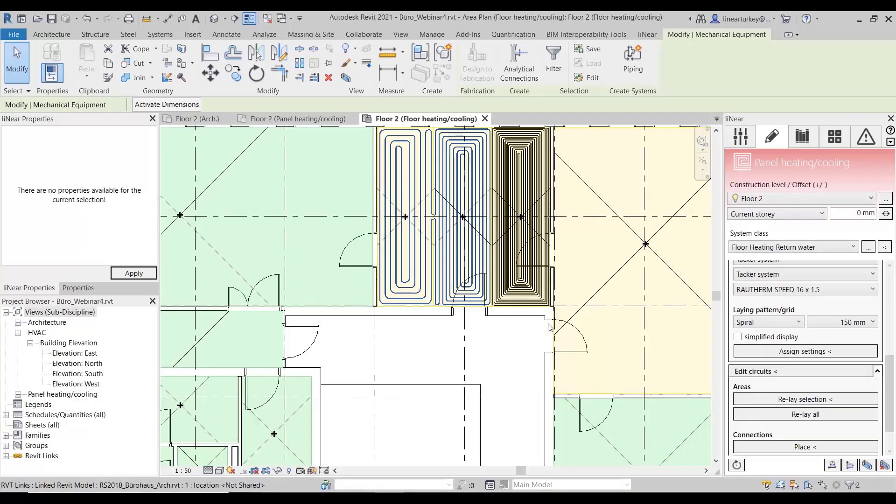
# Step: Examine the three circuits of office 2-10 in Revit and return to their data in liNear Building
pyautogui.scroll(2, 480, 198)
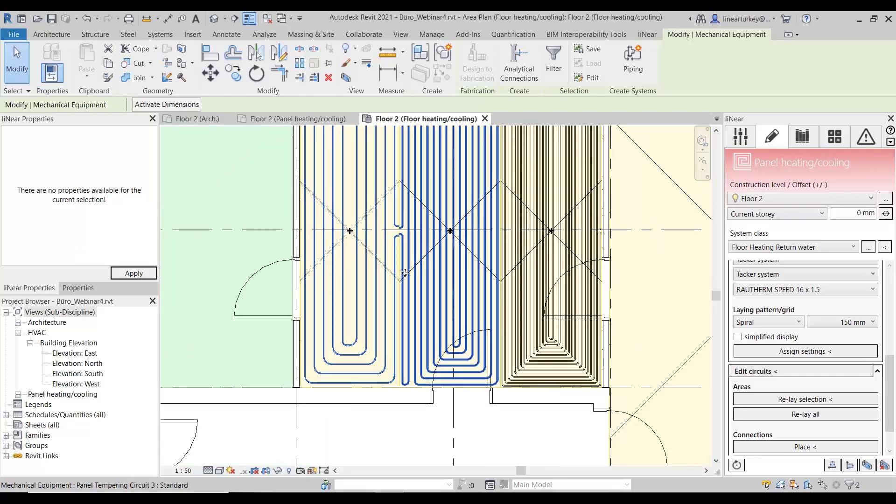
pyautogui.click(363, 276)
pyautogui.click(485, 298)
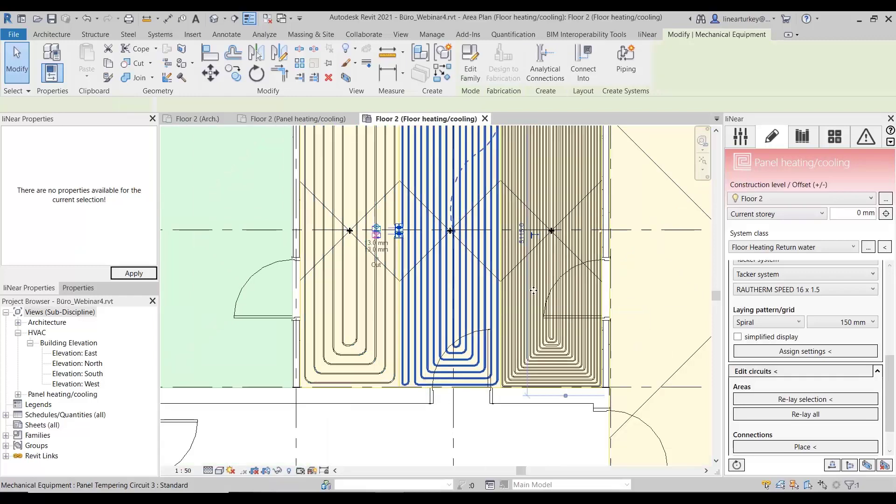
pyautogui.click(580, 288)
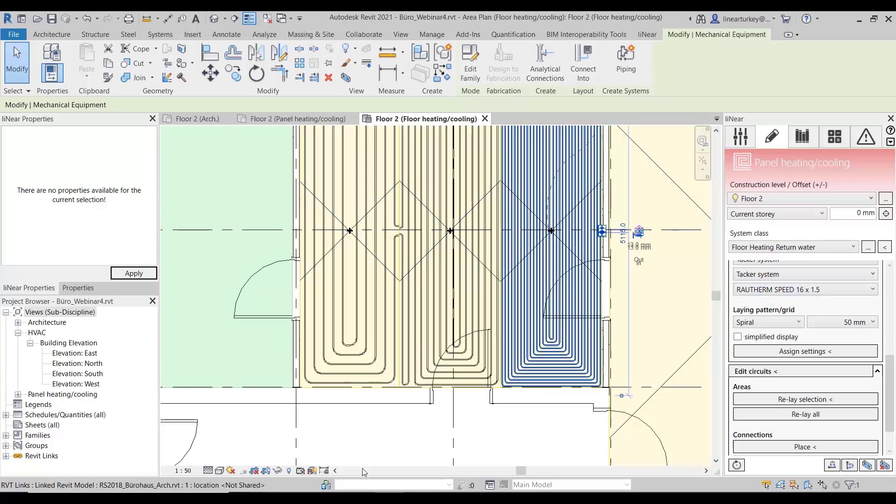
pyautogui.hotkey('alt', 'Tab')
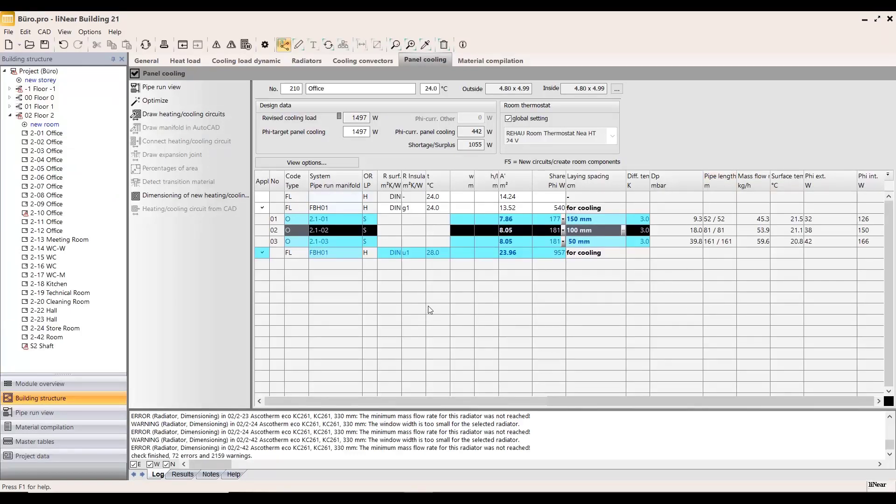
# Step: Switch to the 6 Way Valve model in Revit and examine the valve, its pipe connections and the heating subnetwork component in 3D
pyautogui.hotkey('alt', 'Tab')
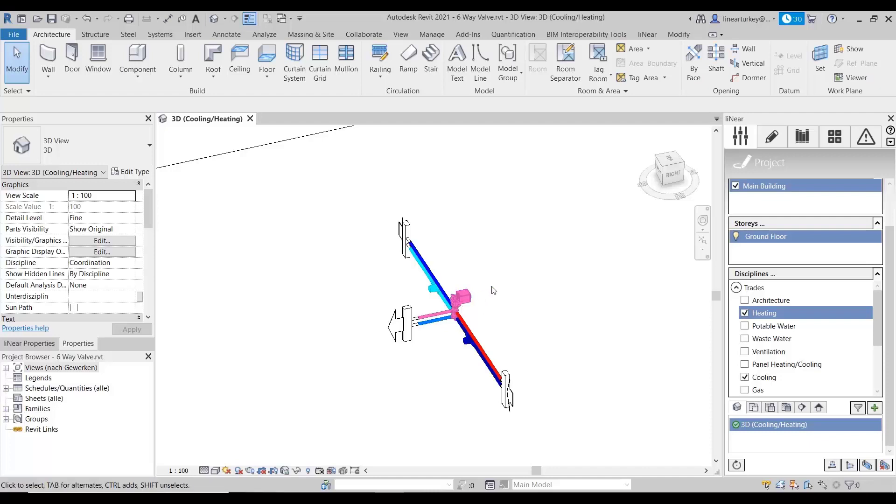
pyautogui.scroll(2, 496, 292)
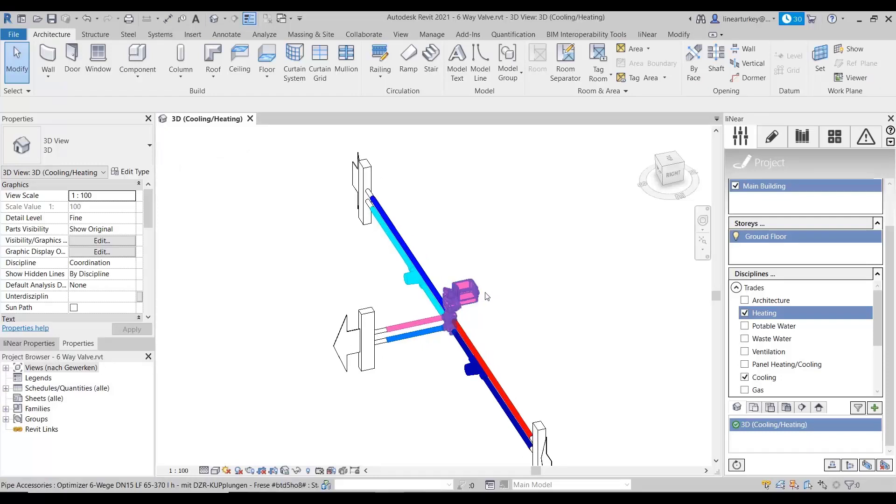
pyautogui.moveTo(496, 291); pyautogui.dragTo(521, 228, button='middle')
pyautogui.scroll(-1, 516, 276)
pyautogui.moveTo(497, 257); pyautogui.dragTo(448, 264, button='middle')
pyautogui.scroll(1, 464, 255)
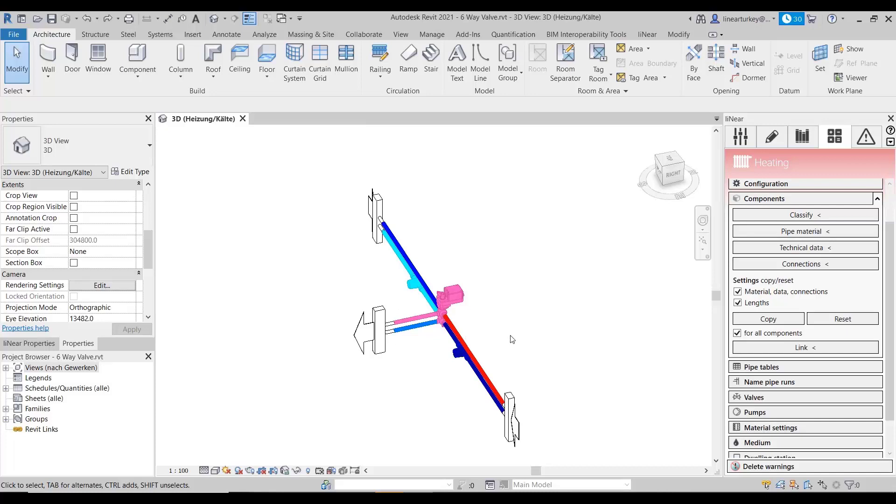
pyautogui.click(512, 405)
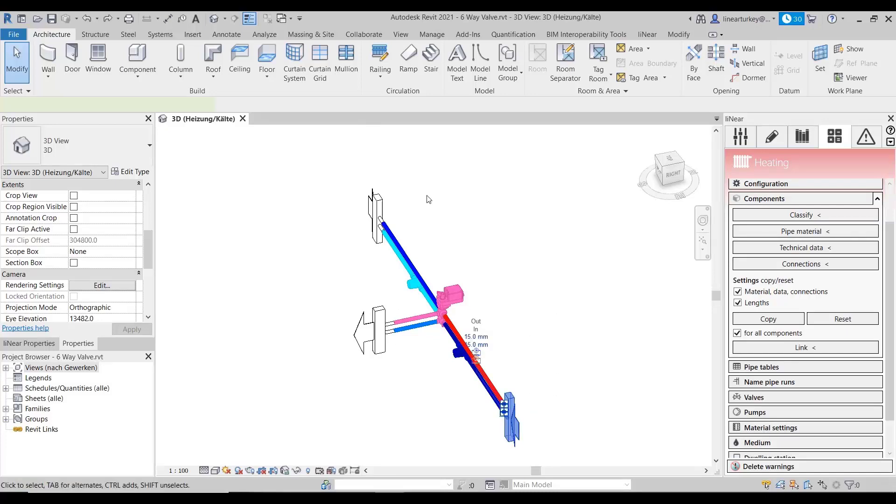
# Step: Inspect the cooling subnetwork start and the subnetwork end component in the 3D view
pyautogui.click(377, 213)
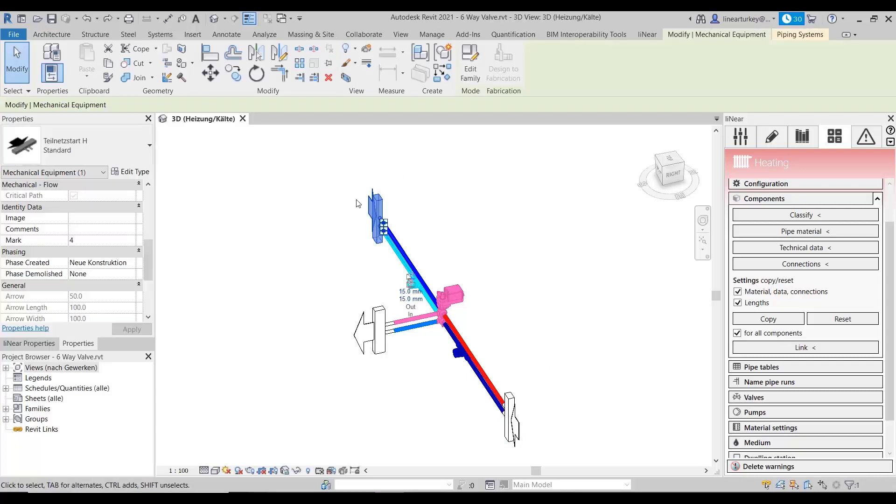
pyautogui.click(373, 324)
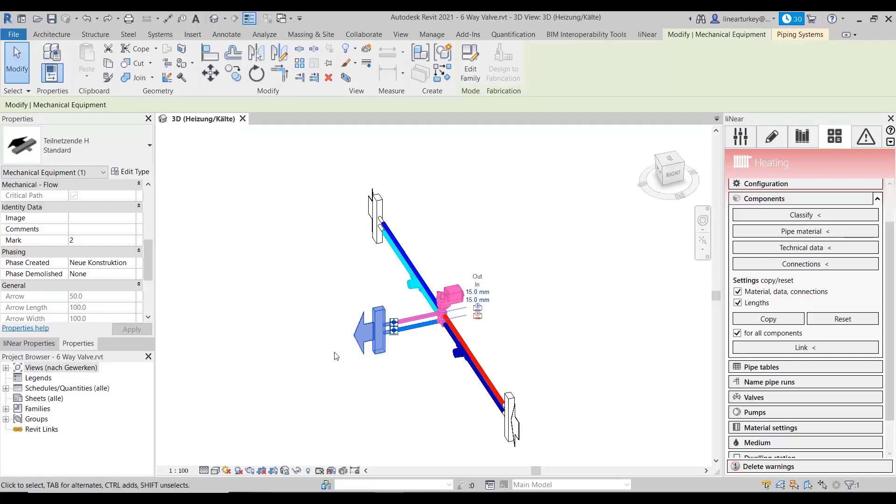
pyautogui.click(653, 318)
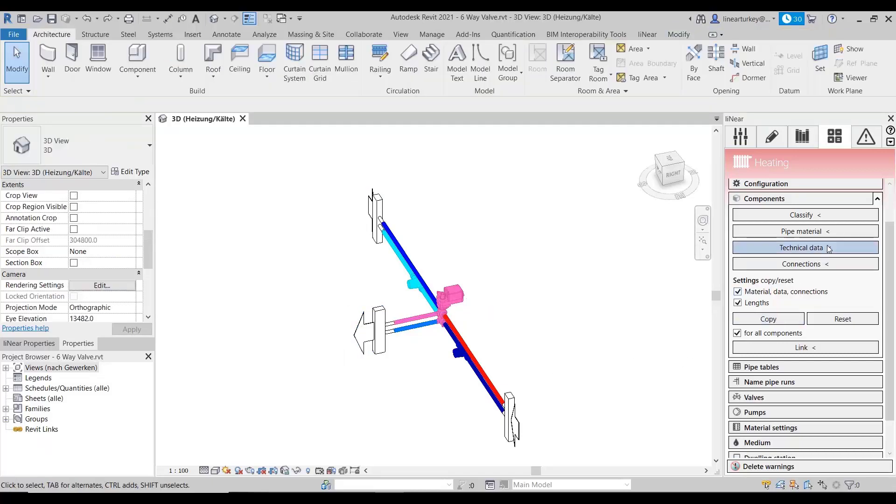
# Step: Review the supply and return water temperatures in the heating subnetwork start's technical data without changing anything
pyautogui.click(804, 248)
pyautogui.click(511, 417)
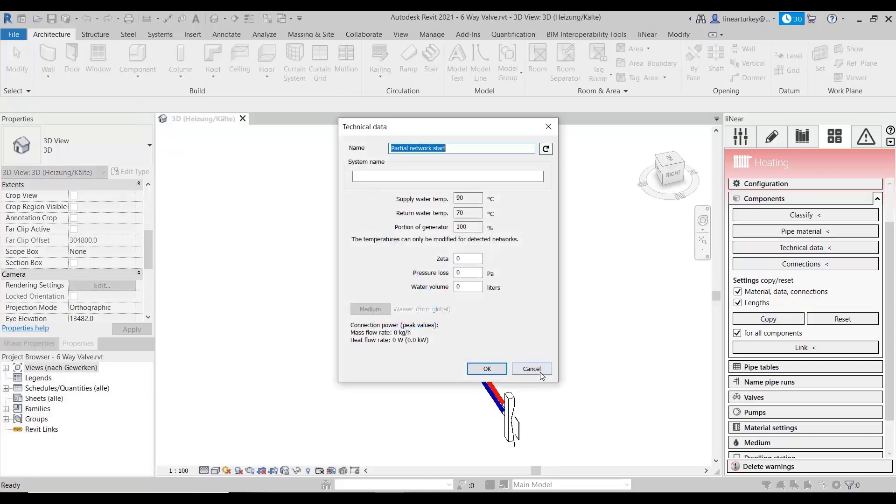
pyautogui.moveTo(424, 127); pyautogui.dragTo(439, 105)
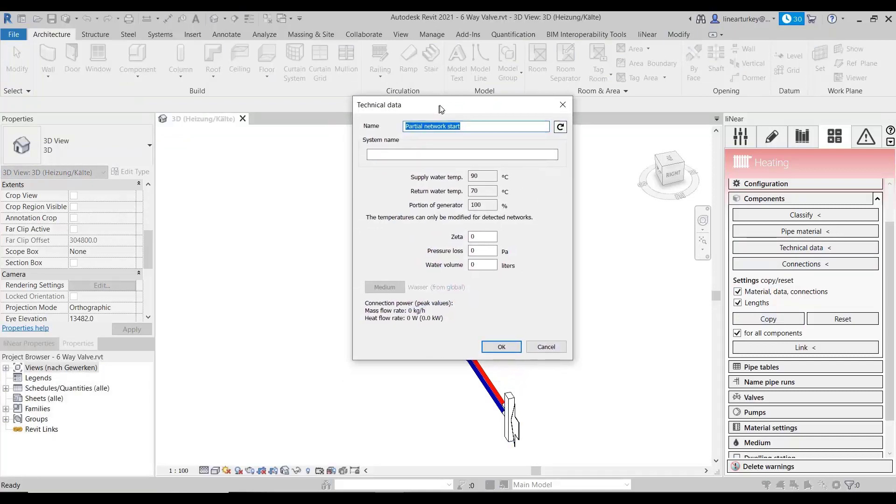
pyautogui.doubleClick(487, 177)
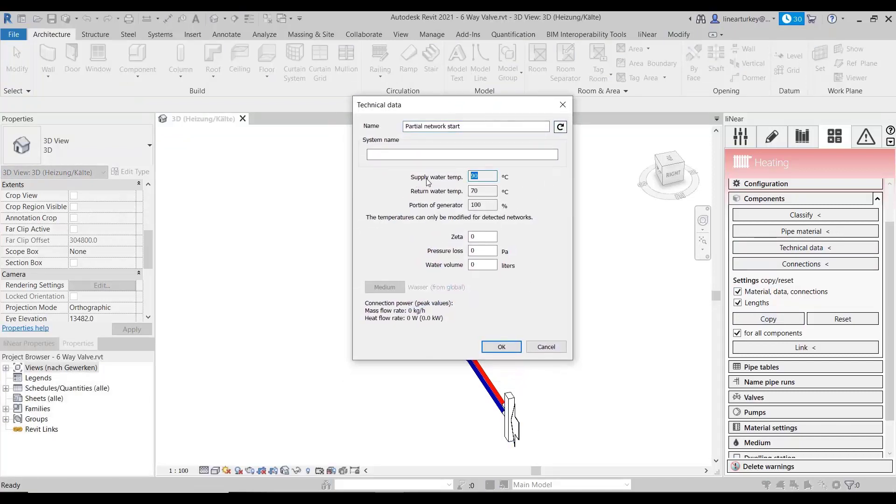
pyautogui.press('Tab')
pyautogui.click(547, 346)
# Step: Activate the Cooling discipline and review the supply and return water temperatures of the cooling subnetwork start
pyautogui.click(743, 139)
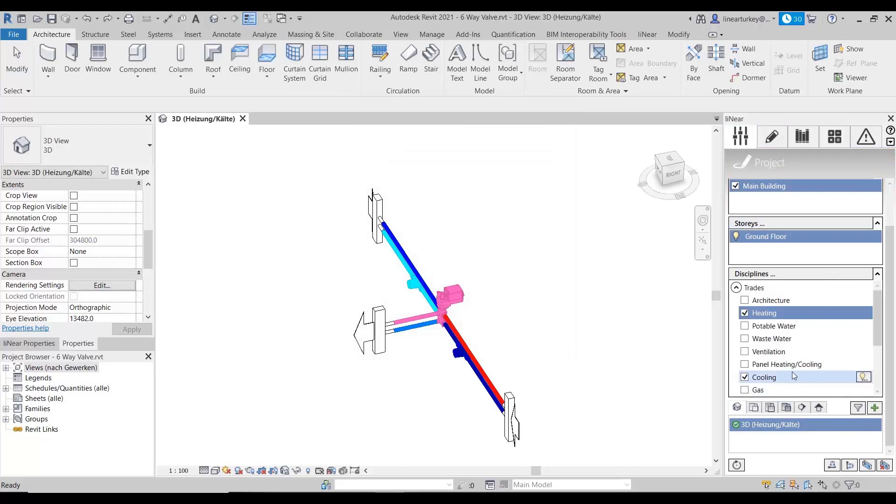
pyautogui.click(789, 377)
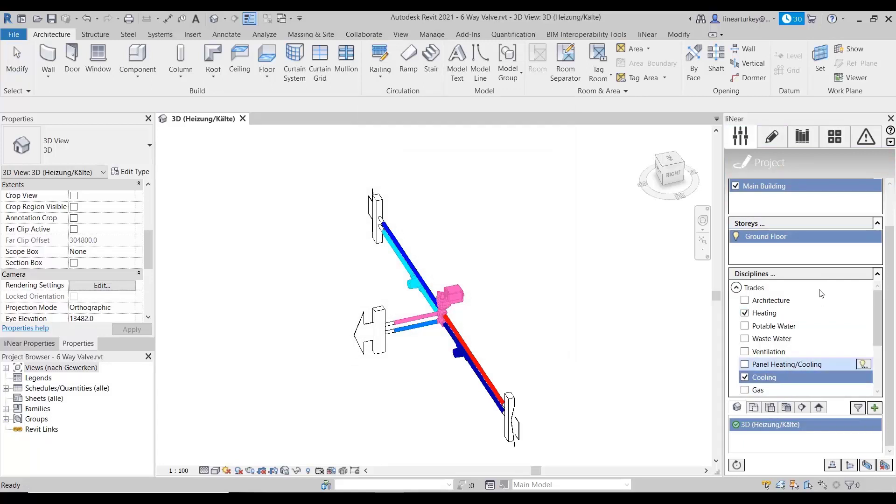
pyautogui.doubleClick(795, 374)
pyautogui.click(834, 130)
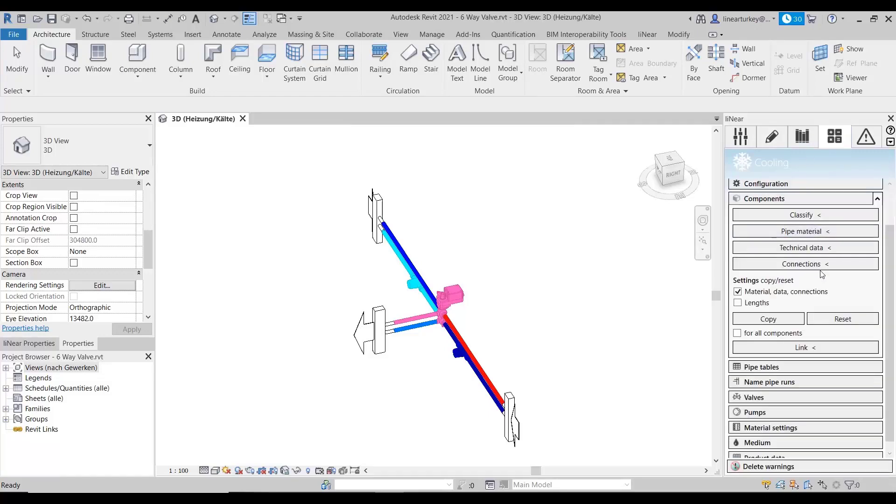
pyautogui.click(809, 248)
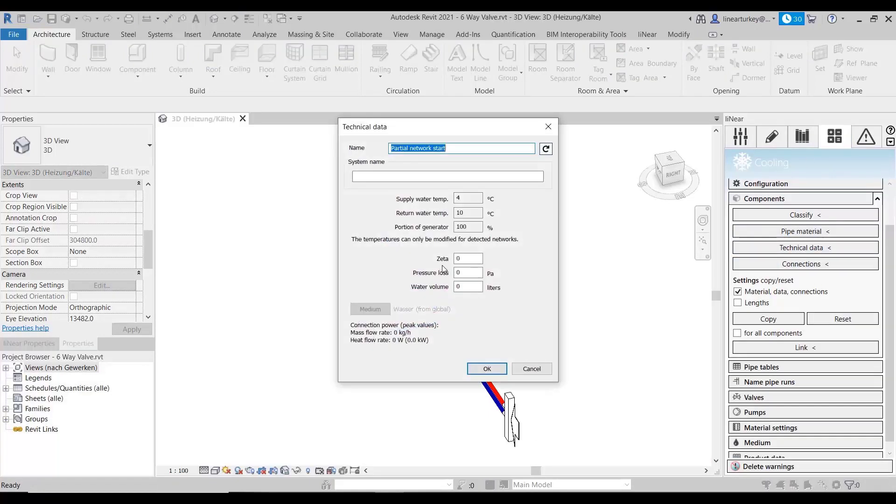
pyautogui.click(466, 198)
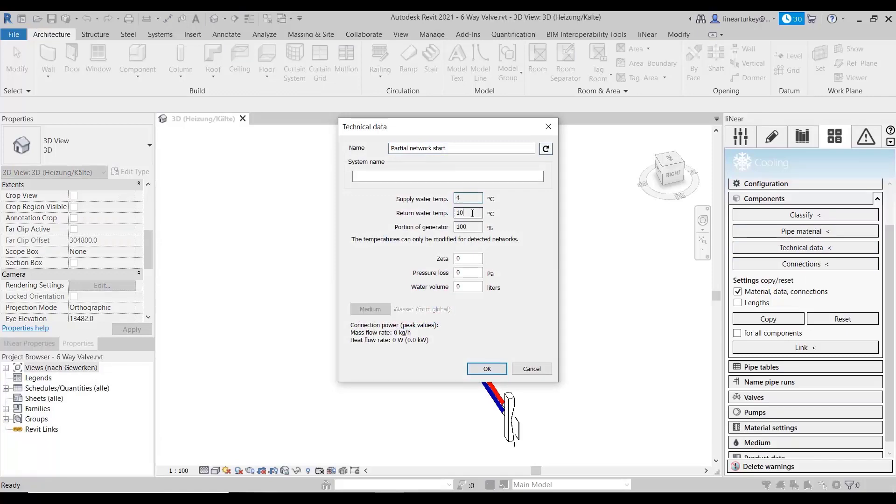
pyautogui.click(532, 368)
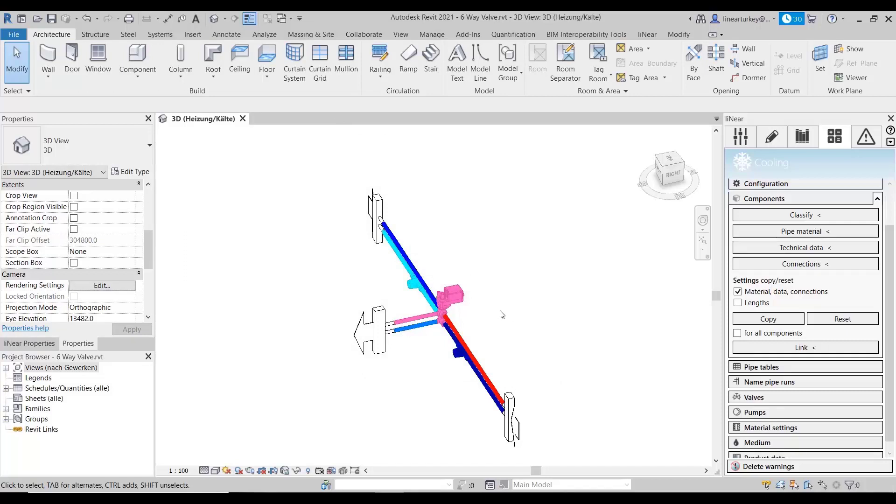
# Step: Examine the six-way valve in 3D and review its mass flow and nominal diameter in the cooling calculation
pyautogui.scroll(3, 441, 301)
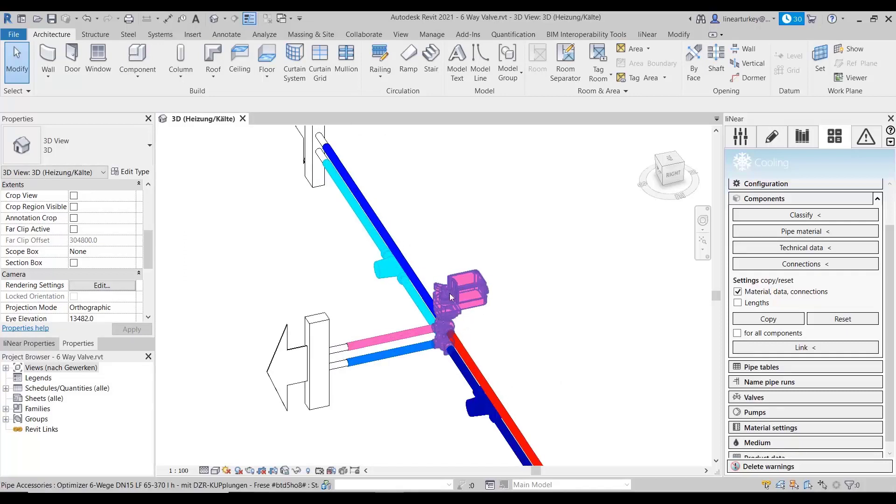
pyautogui.scroll(-3, 443, 294)
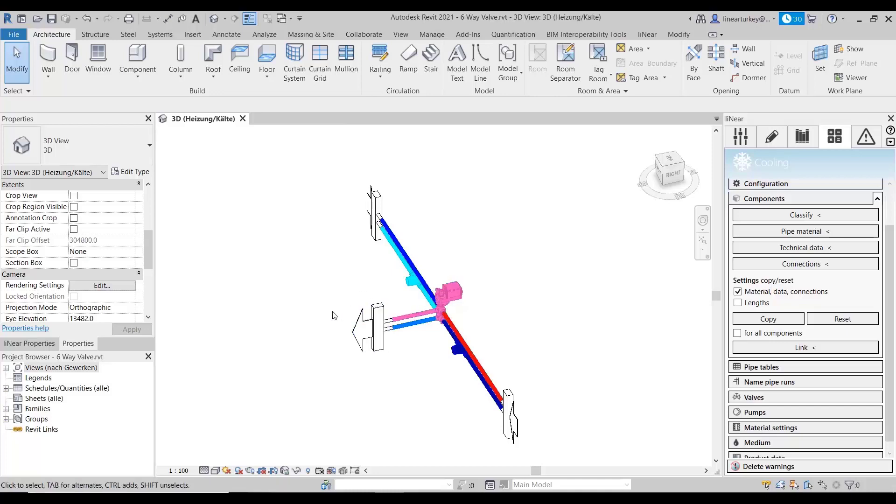
pyautogui.scroll(2, 856, 295)
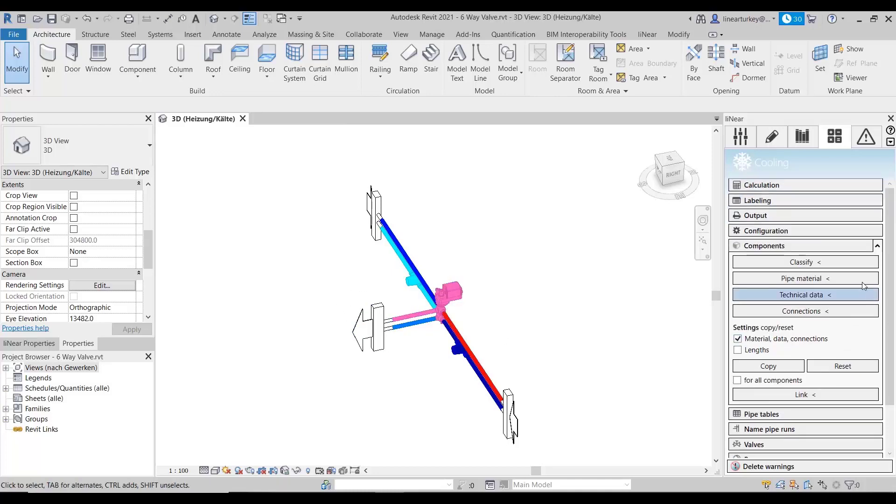
pyautogui.click(798, 185)
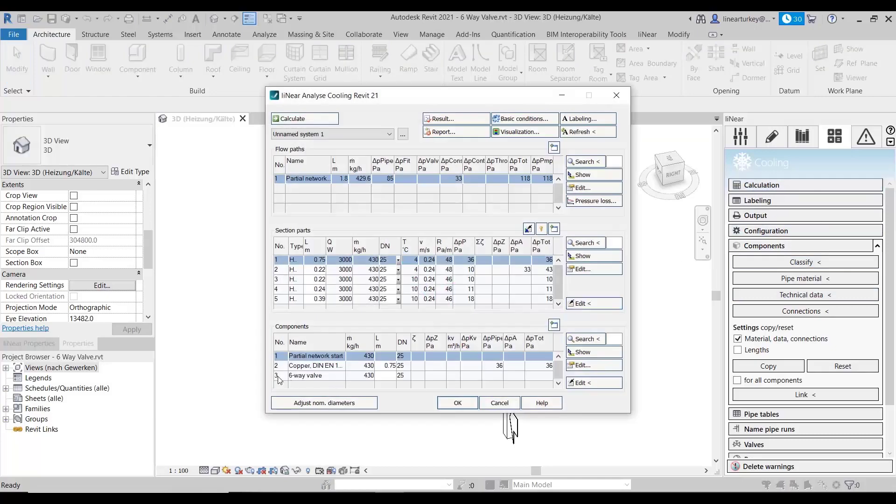
pyautogui.click(303, 376)
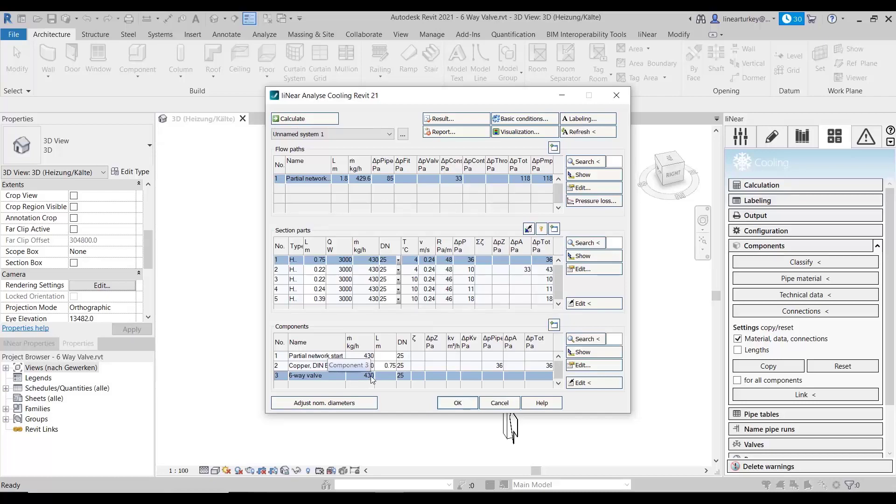
pyautogui.click(587, 368)
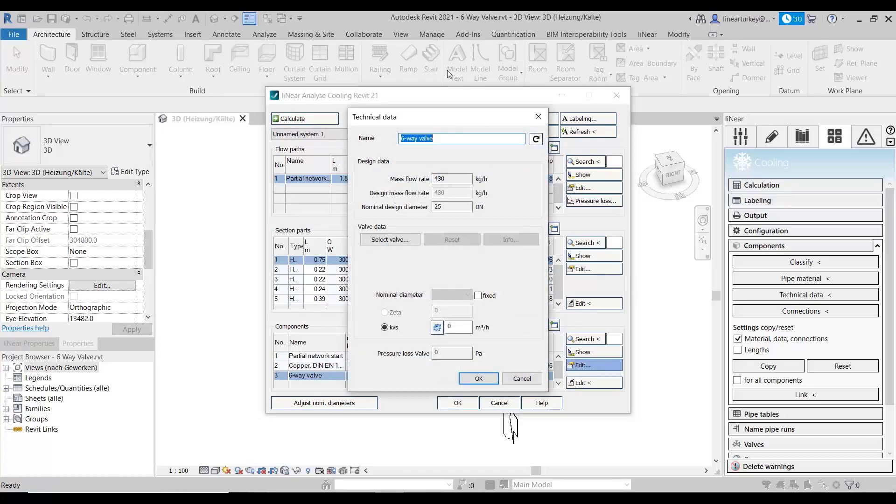
pyautogui.moveTo(452, 117); pyautogui.dragTo(457, 94)
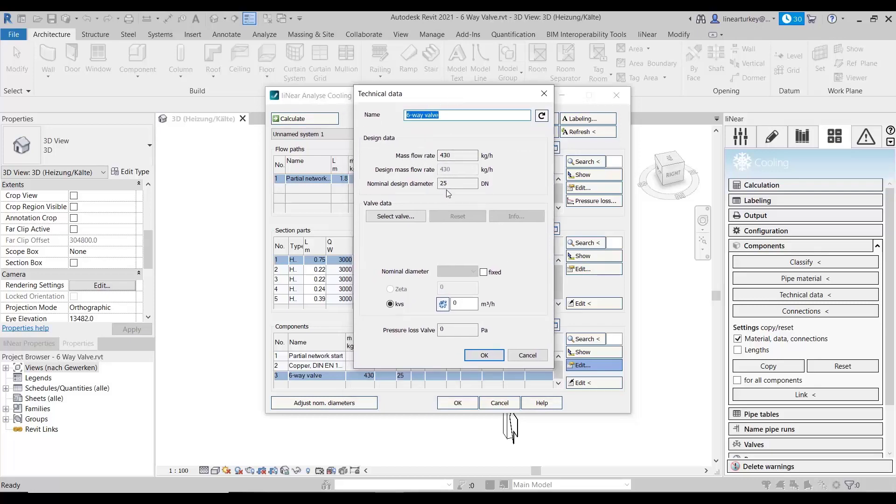
pyautogui.click(526, 357)
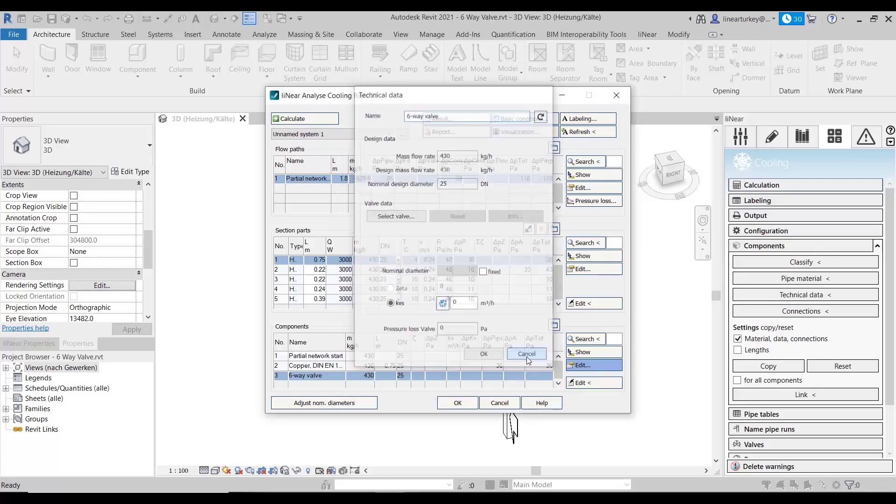
pyautogui.click(500, 403)
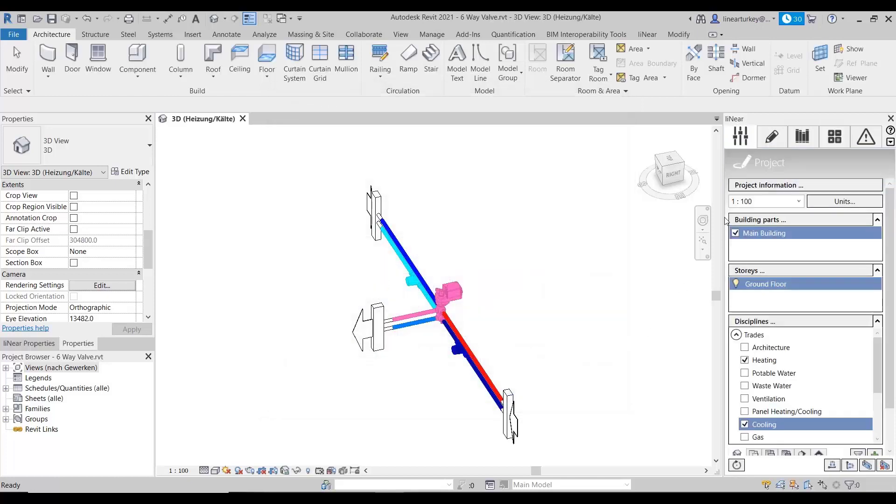
# Step: Activate the Heating discipline and review the 6-way valve's mass flow and nominal design diameter in the heating calculation
pyautogui.click(775, 360)
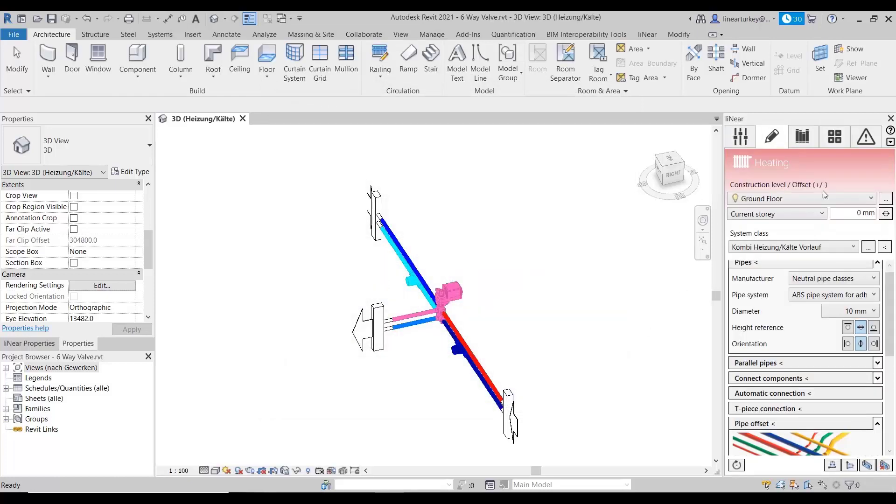
pyautogui.click(834, 137)
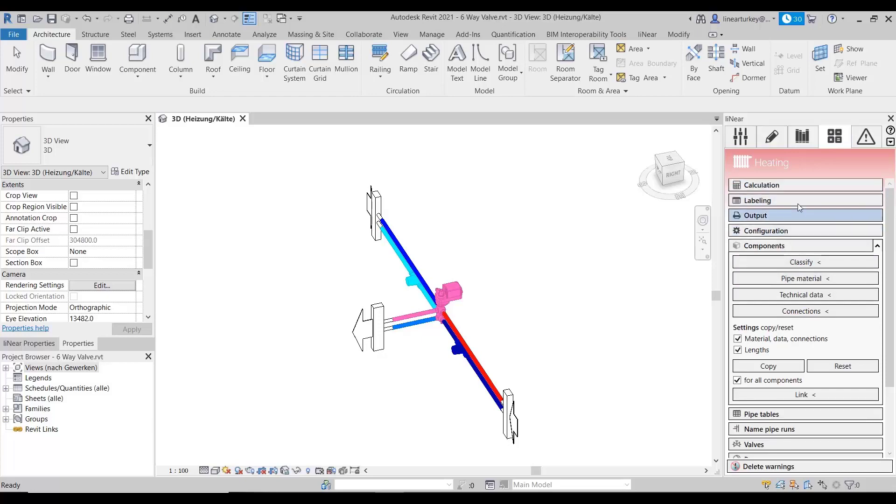
pyautogui.click(798, 186)
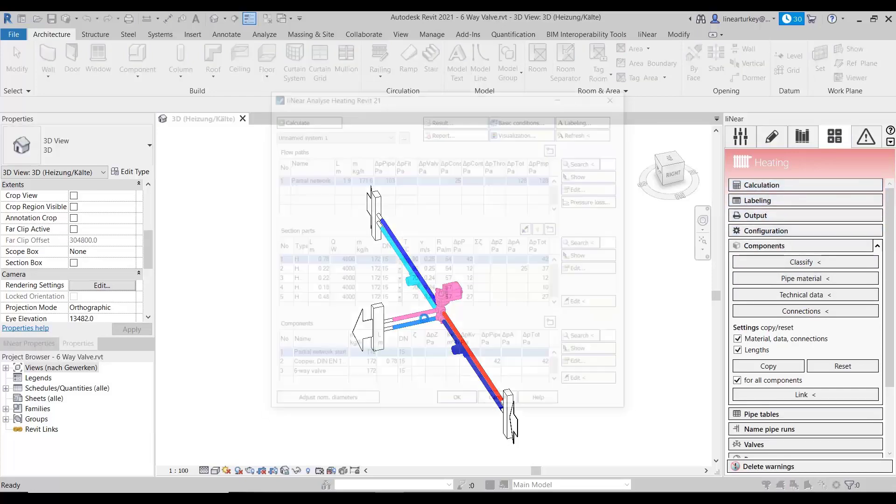
pyautogui.click(322, 376)
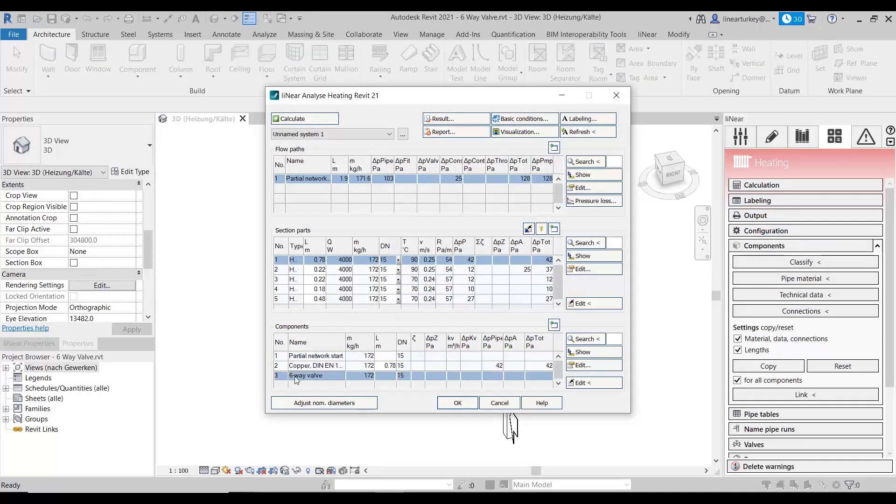
pyautogui.click(593, 365)
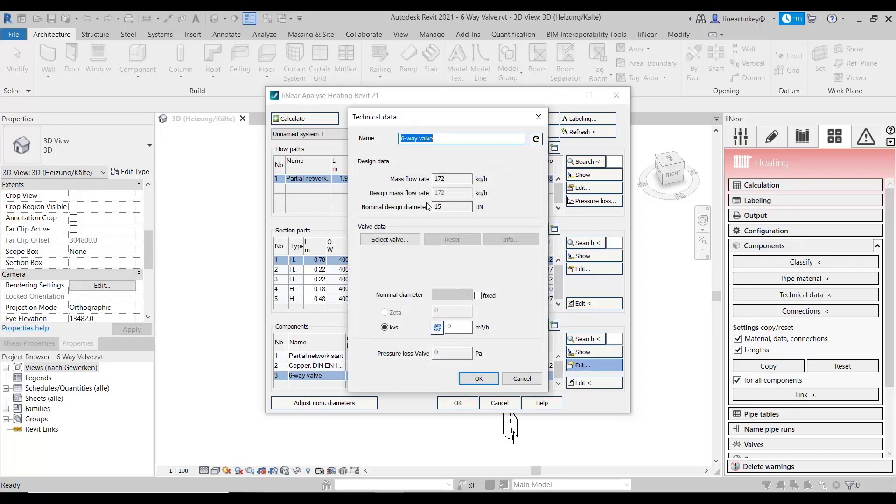
pyautogui.click(438, 178)
pyautogui.click(457, 206)
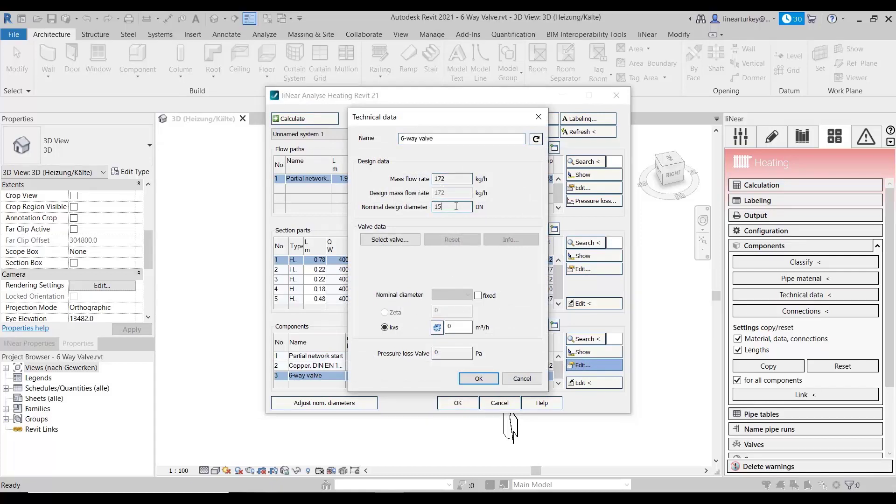
pyautogui.click(521, 378)
pyautogui.click(500, 402)
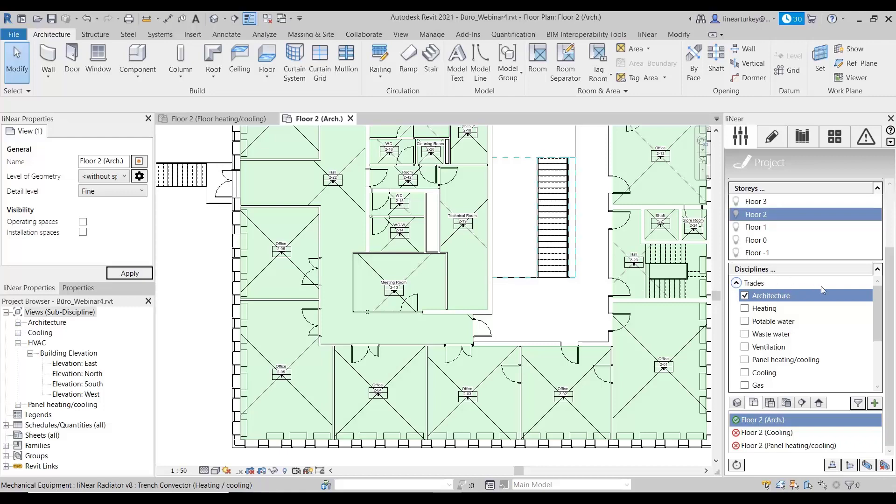
# Step: In the Büro_Webinar4 project, create a floor plan view named Floor 1 (Heating) for the Heating discipline using the Default template
pyautogui.moveTo(892, 270); pyautogui.dragTo(894, 206)
pyautogui.click(791, 308)
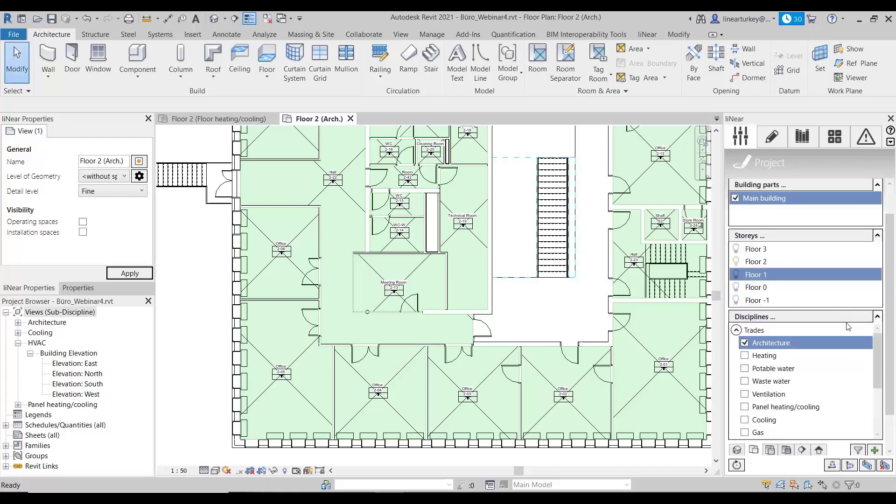
pyautogui.scroll(-2, 892, 283)
pyautogui.click(770, 313)
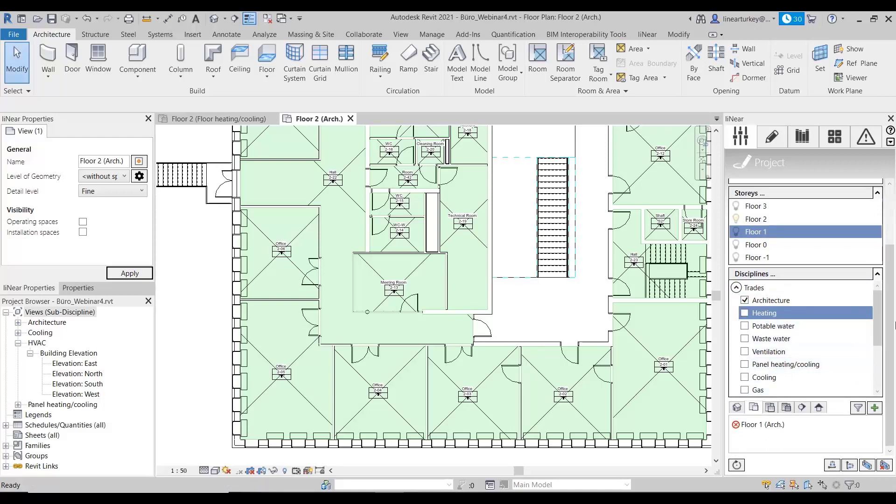
pyautogui.click(738, 408)
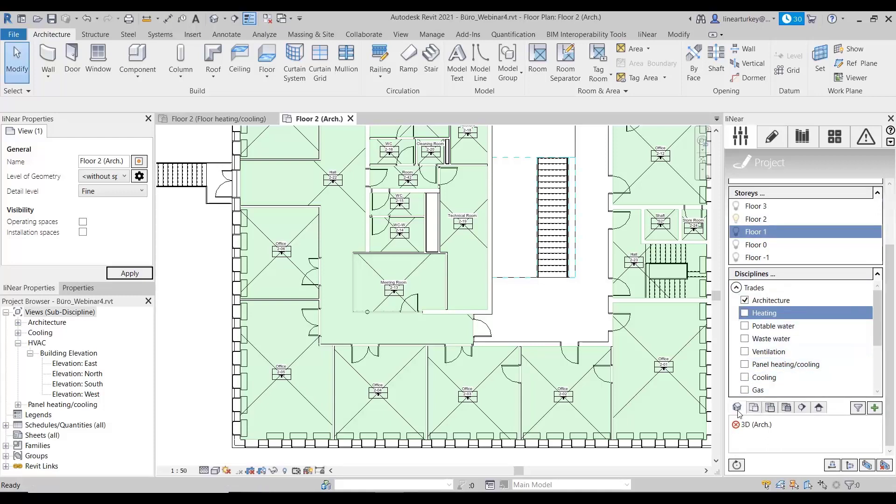
pyautogui.click(754, 408)
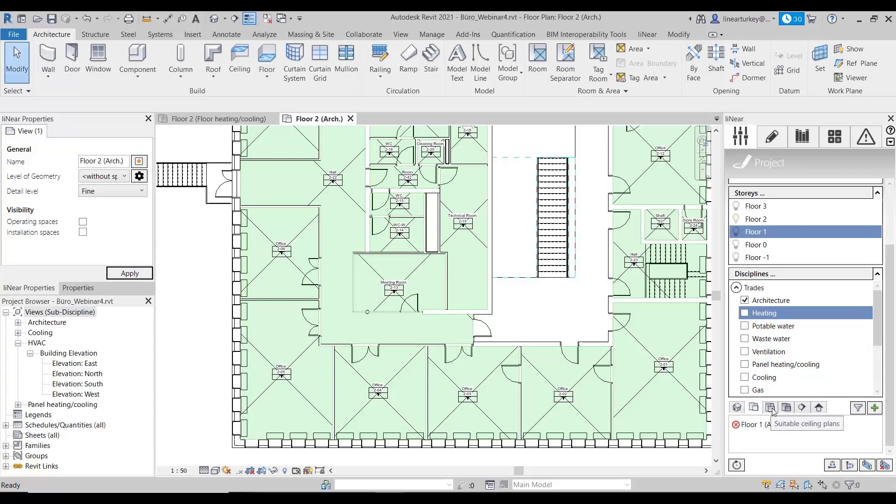
pyautogui.click(875, 409)
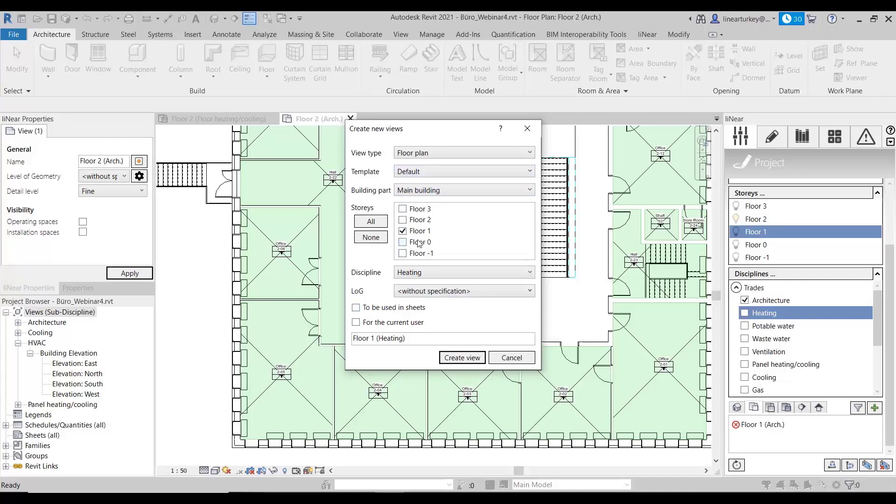
pyautogui.click(462, 358)
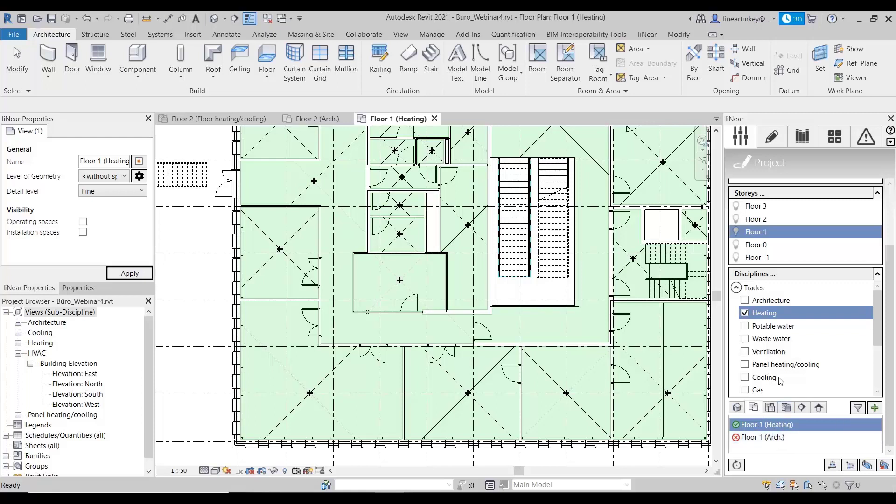
# Step: Open the Heating design tools and examine the construction level, storey reference and offset settings for Floor 1
pyautogui.click(783, 140)
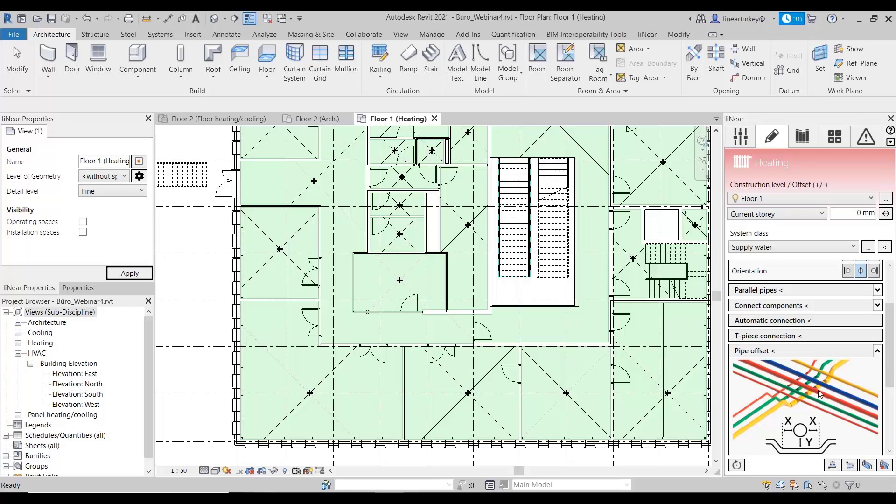
pyautogui.scroll(3, 822, 386)
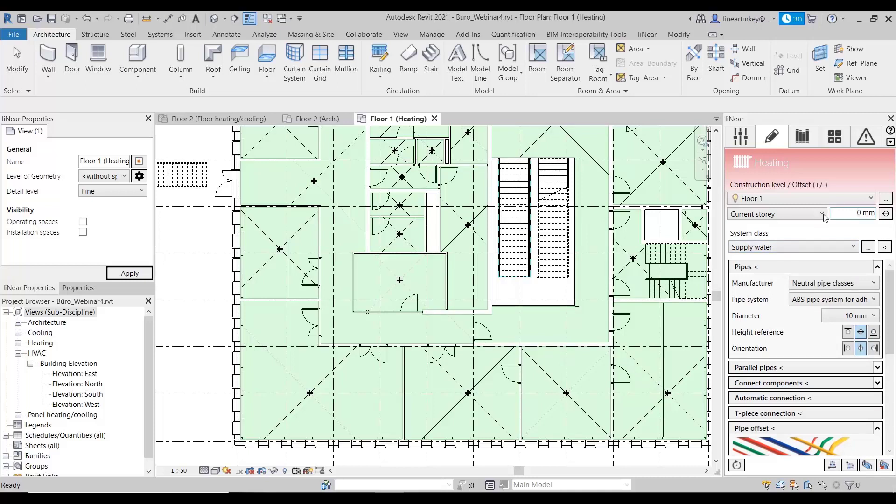
pyautogui.click(819, 196)
pyautogui.click(826, 184)
pyautogui.click(818, 214)
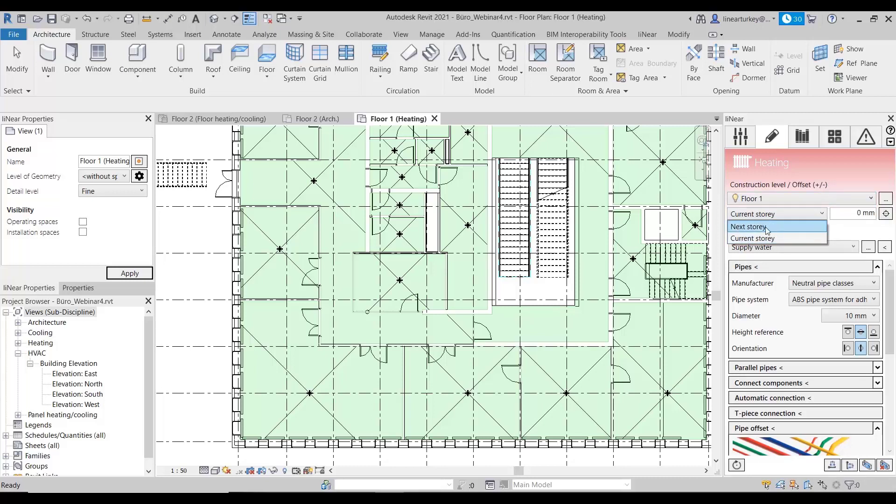
pyautogui.click(834, 230)
pyautogui.click(855, 215)
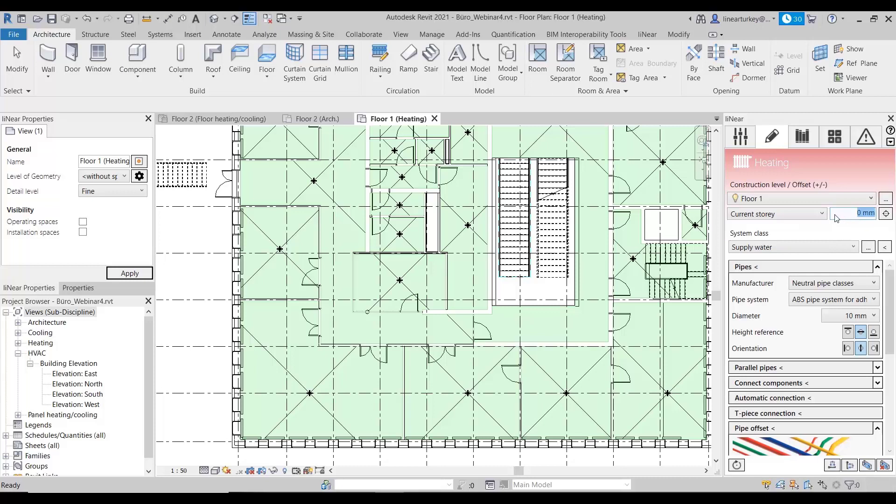
pyautogui.doubleClick(865, 213)
pyautogui.press('Escape')
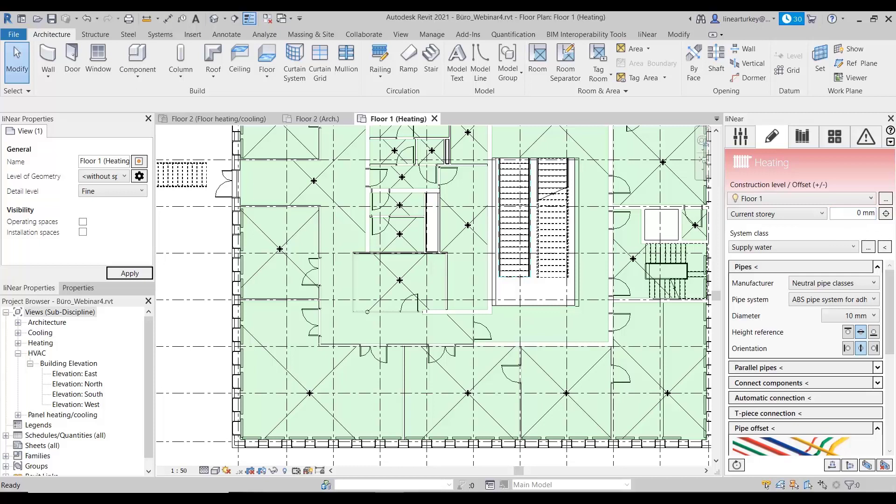
# Step: Set the system class for the heating pipes to Supply water
pyautogui.click(843, 252)
pyautogui.click(861, 229)
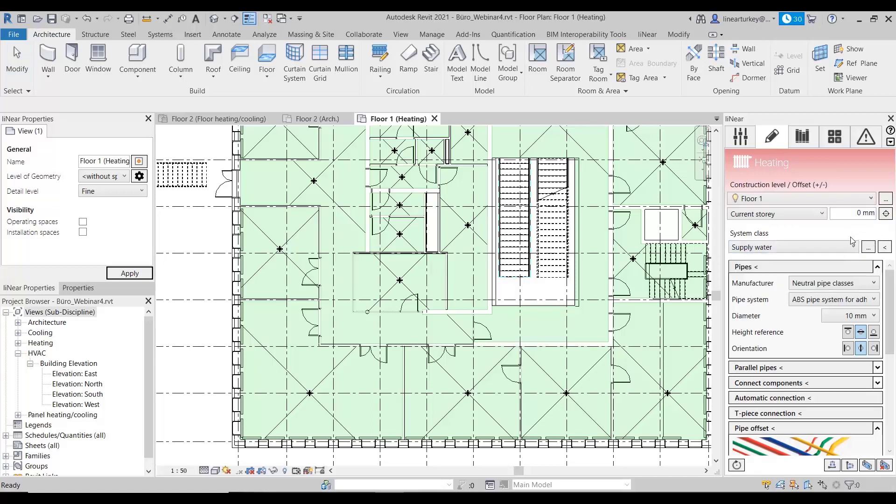
pyautogui.click(851, 246)
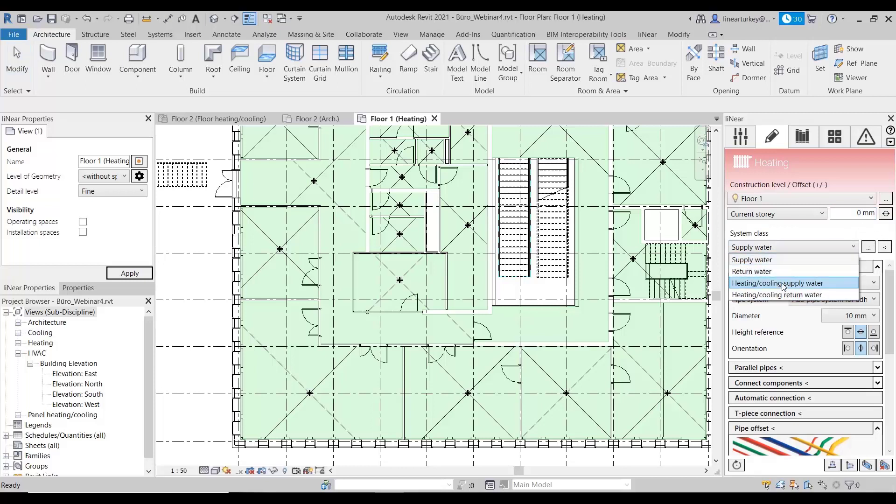
pyautogui.click(752, 261)
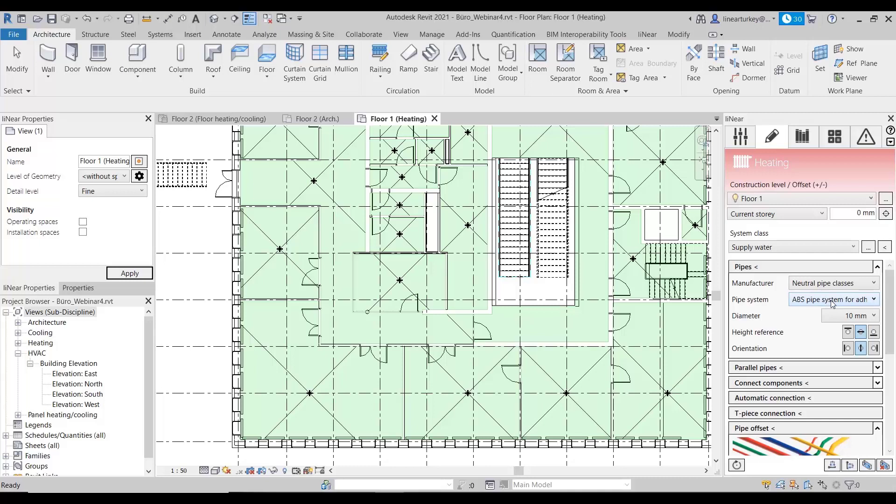
# Step: Draw an L-shaped 10 mm supply water pipe, about 8200 mm along the south facade and about 6500 mm along the east facade
pyautogui.click(813, 270)
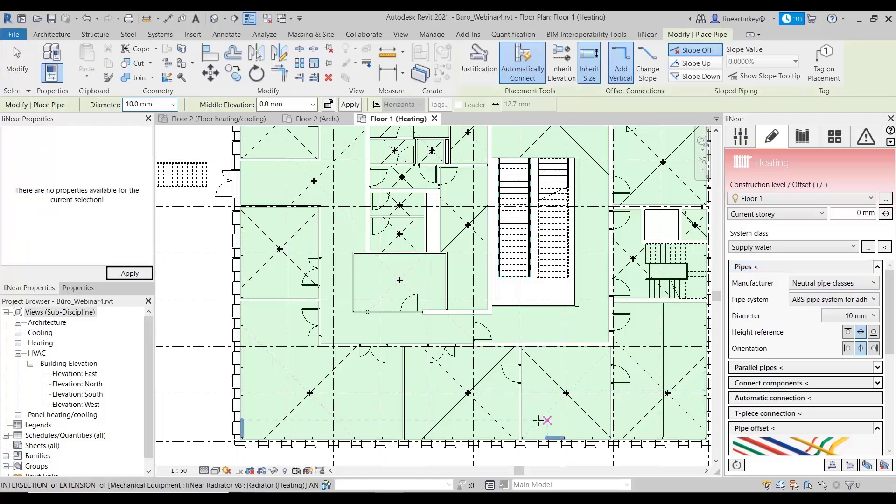
pyautogui.scroll(2, 546, 426)
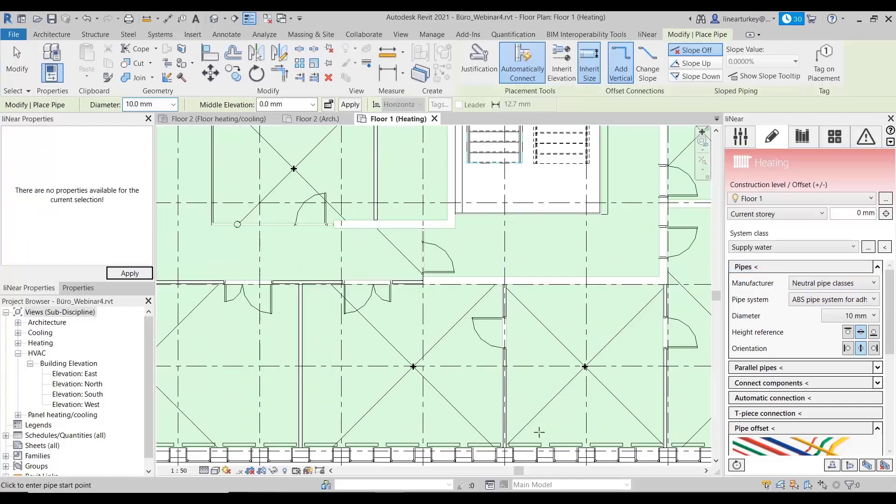
pyautogui.click(545, 427)
pyautogui.scroll(-1, 664, 417)
pyautogui.moveTo(666, 417); pyautogui.dragTo(516, 439, button='middle')
pyautogui.scroll(1, 619, 444)
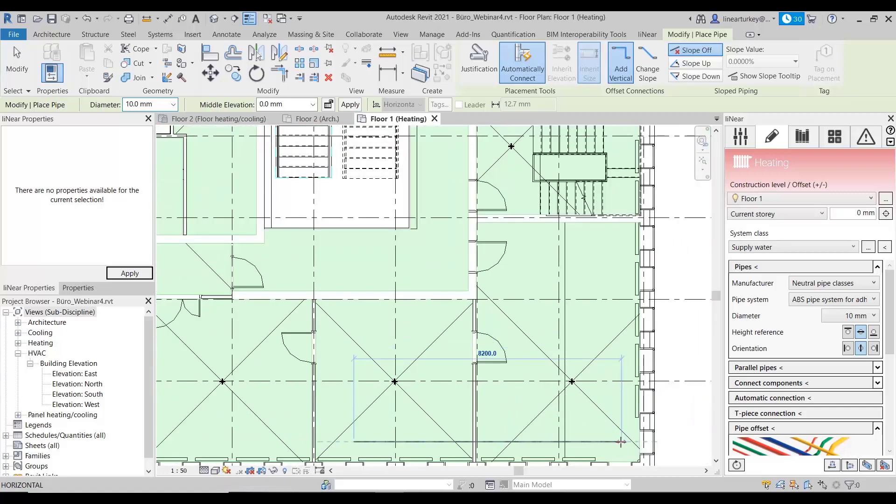
pyautogui.click(624, 442)
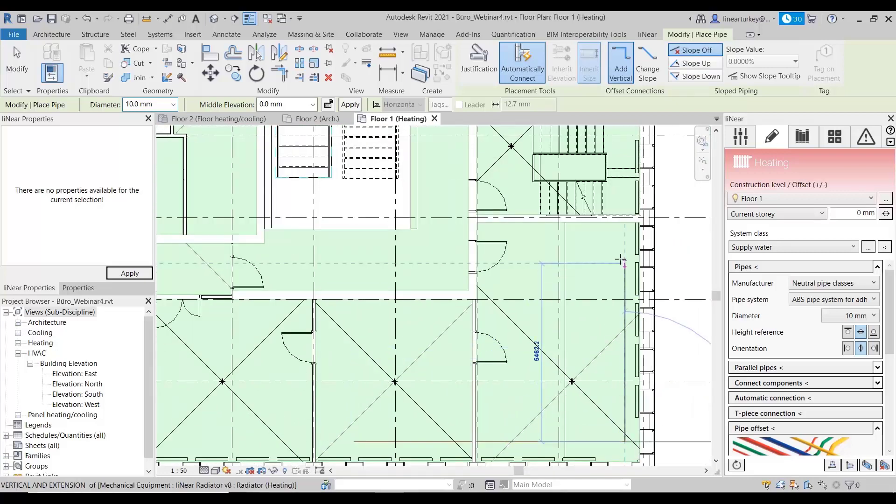
pyautogui.moveTo(625, 311); pyautogui.dragTo(623, 376, button='middle')
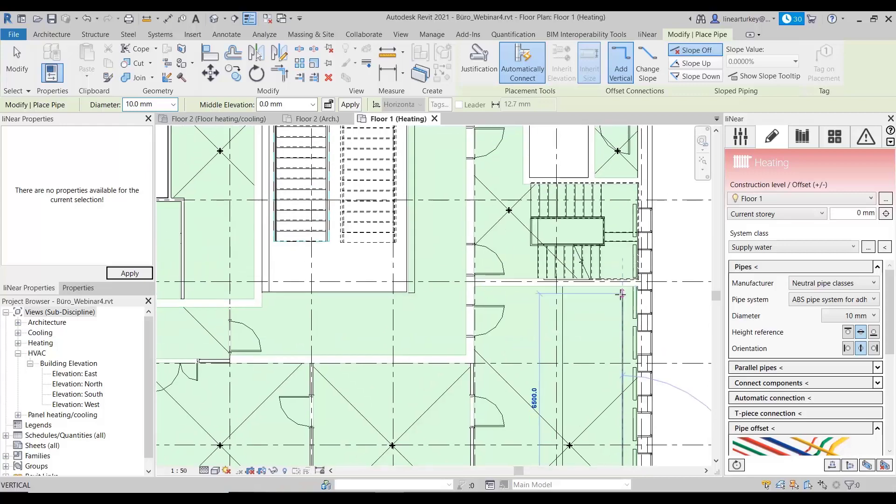
pyautogui.click(622, 294)
pyautogui.scroll(-3, 553, 363)
pyautogui.press('Escape')
pyautogui.press('Escape')
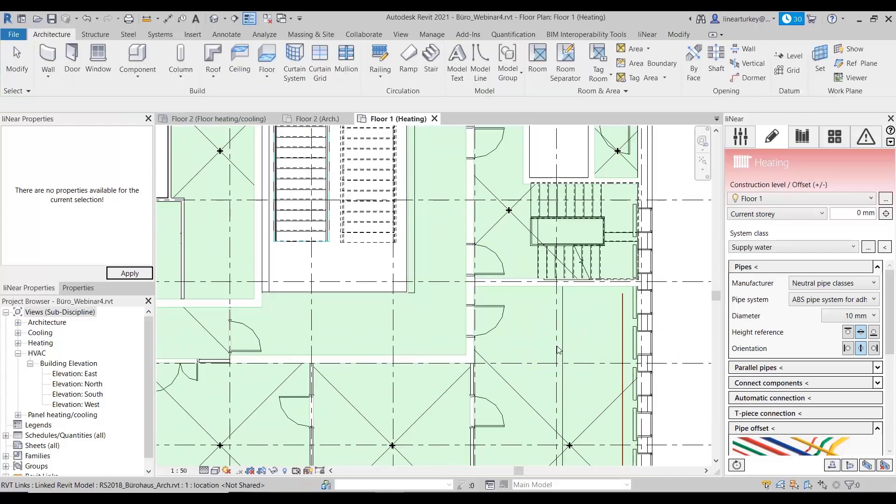
# Step: Configure the parallel pipes by clearing the existing potable water entries and adding Return water from the Heating discipline
pyautogui.moveTo(567, 409); pyautogui.dragTo(618, 264, button='middle')
pyautogui.scroll(2, 566, 329)
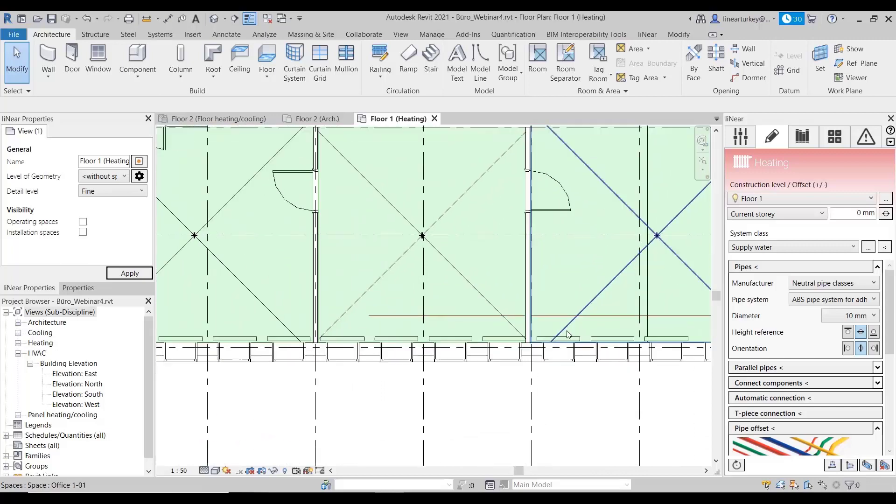
pyautogui.moveTo(572, 314); pyautogui.dragTo(454, 357, button='middle')
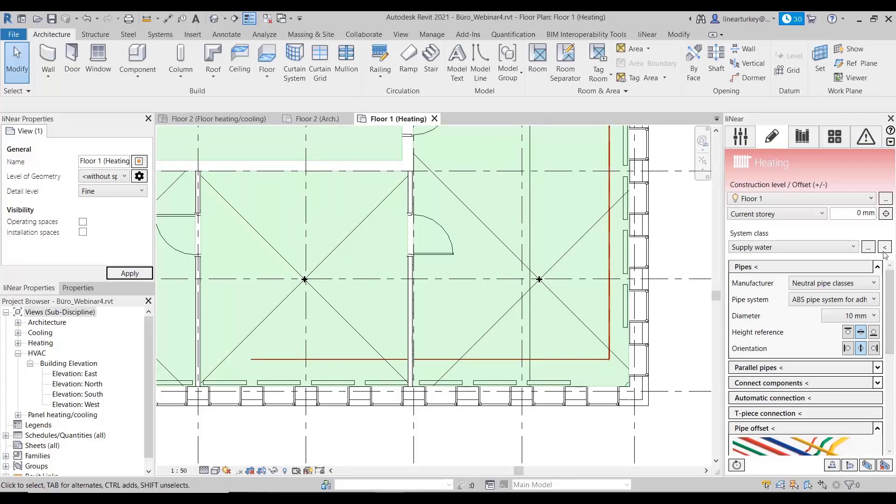
pyautogui.click(878, 267)
pyautogui.click(877, 282)
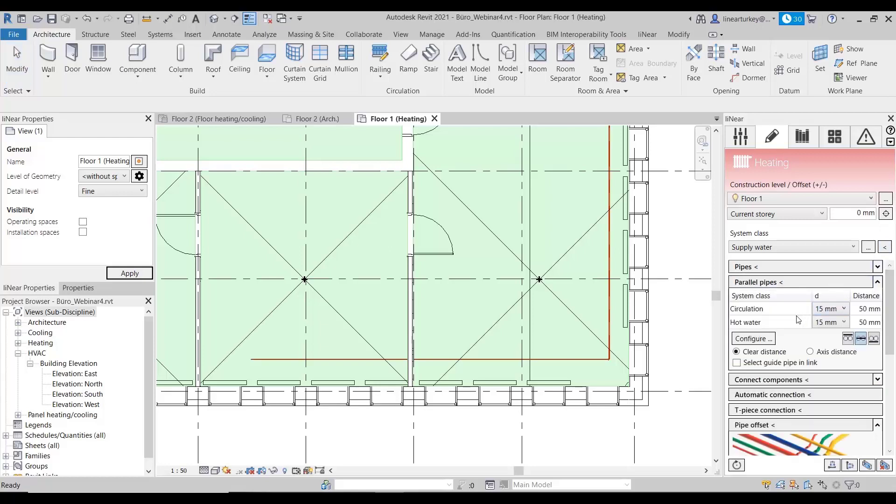
pyautogui.click(755, 339)
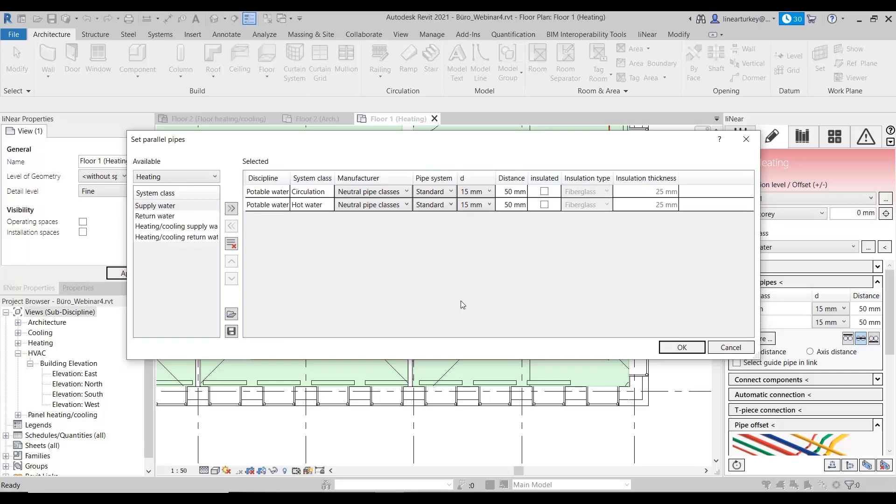
pyautogui.click(236, 245)
pyautogui.click(155, 216)
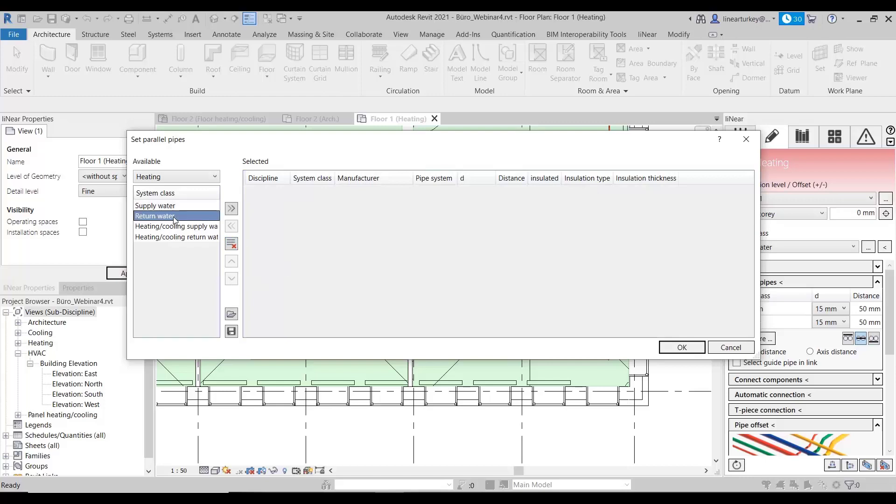
pyautogui.click(231, 210)
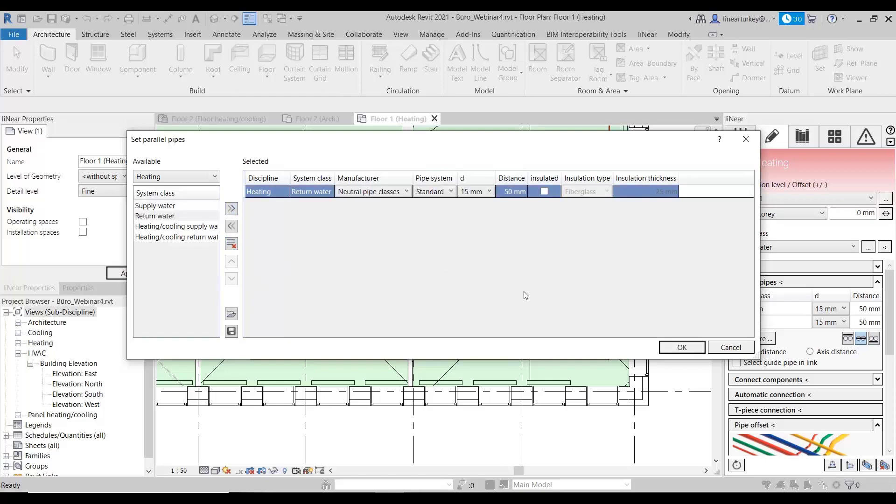
pyautogui.click(682, 348)
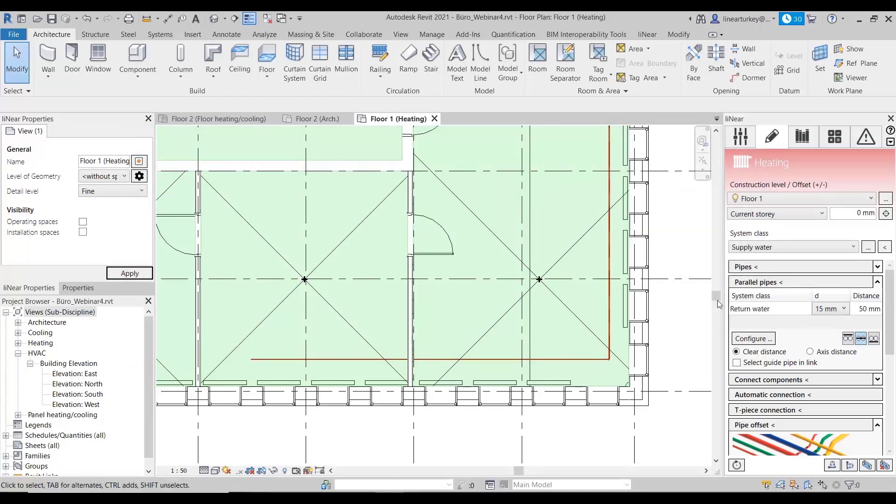
# Step: Start the parallel pipes command and select both runs of the L-shaped supply pipe as the guide
pyautogui.click(770, 283)
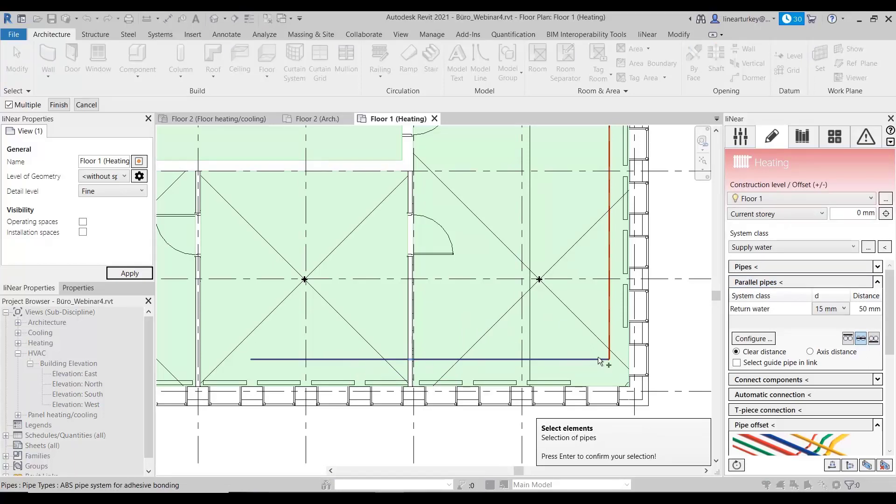
pyautogui.scroll(2, 603, 361)
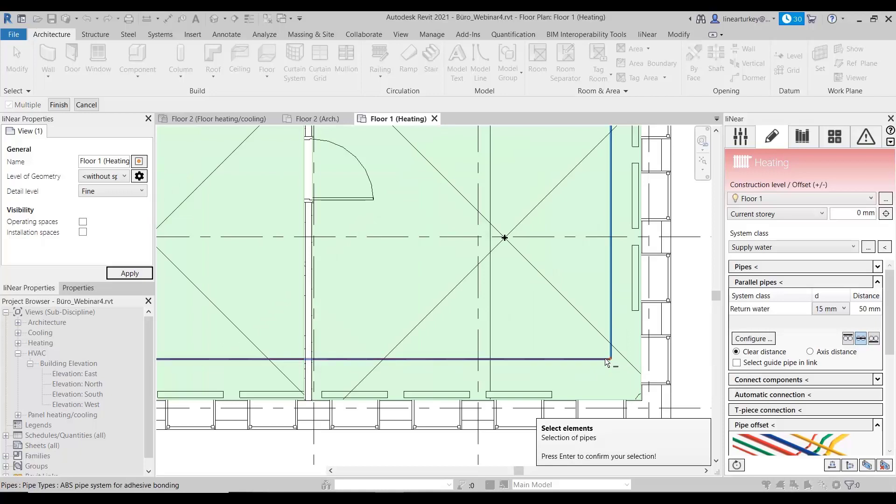
pyautogui.scroll(3, 609, 360)
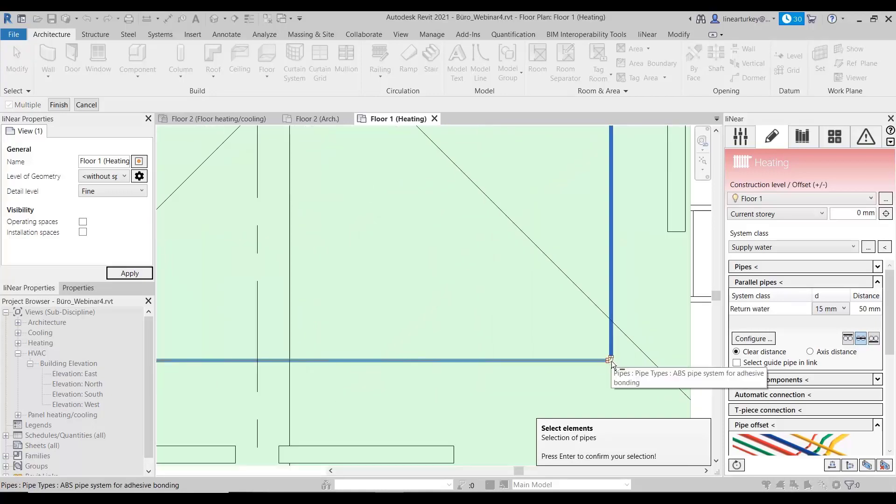
pyautogui.scroll(2, 611, 362)
pyautogui.click(614, 361)
pyautogui.scroll(-5, 566, 396)
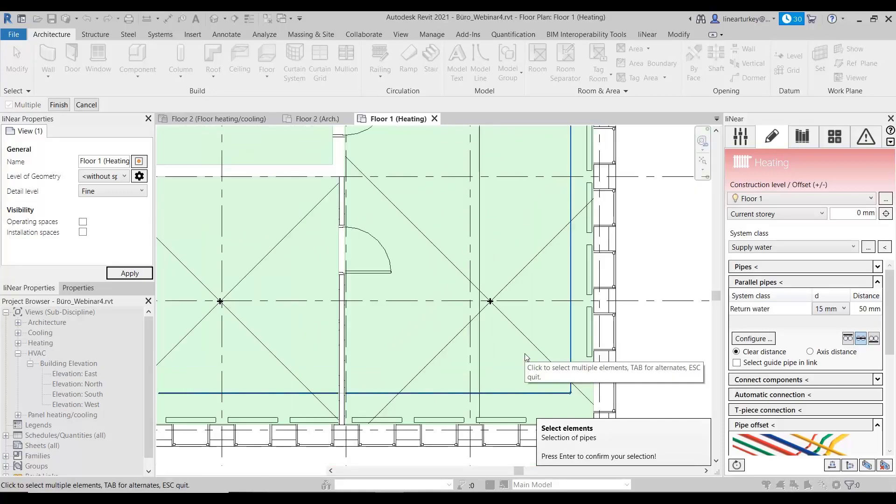
pyautogui.press('Return')
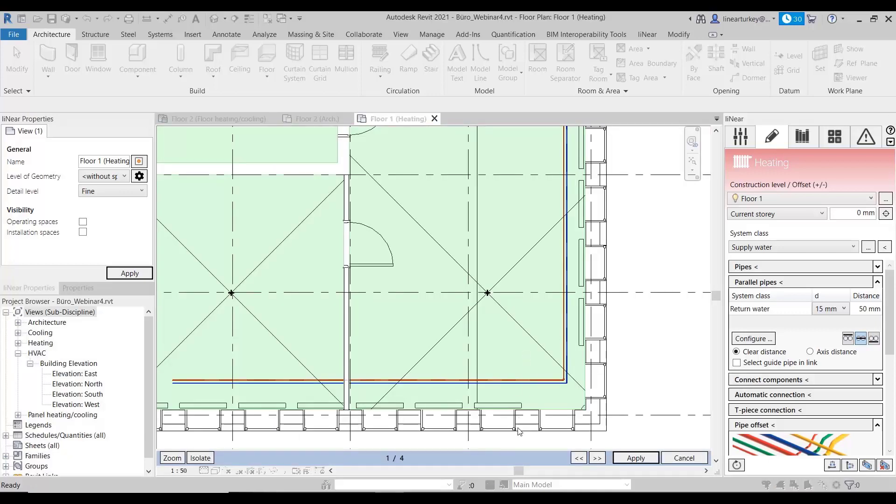
# Step: Compare the parallel pipe layout variants and apply variant 2 of 4, with the return pipe on the inner side of the supply pipe
pyautogui.click(599, 458)
pyautogui.click(599, 458)
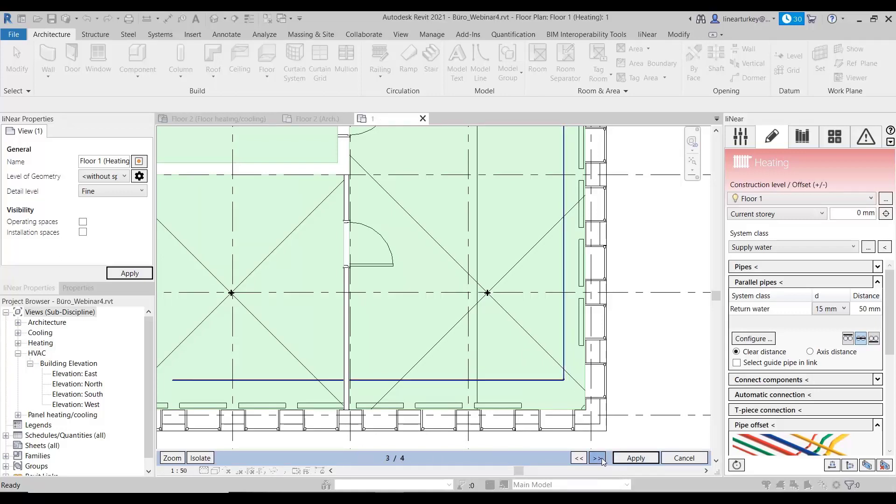
pyautogui.click(599, 459)
pyautogui.click(599, 459)
pyautogui.click(601, 458)
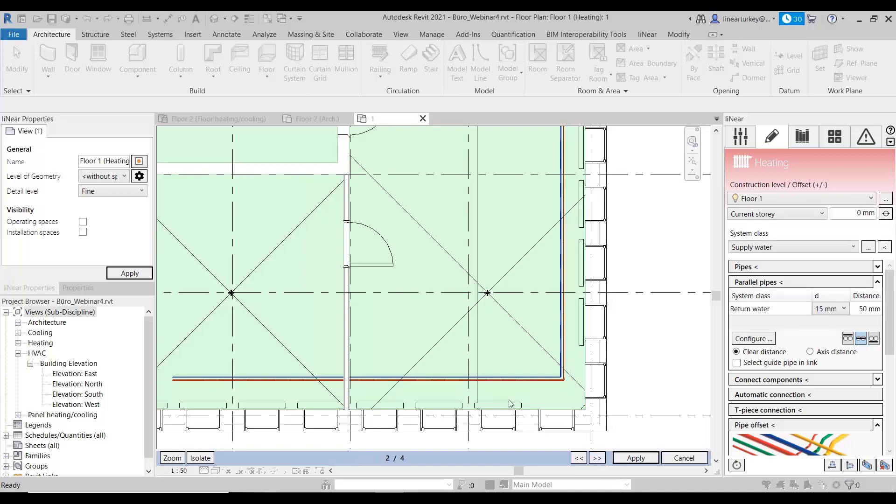
pyautogui.scroll(3, 509, 393)
pyautogui.scroll(2, 621, 341)
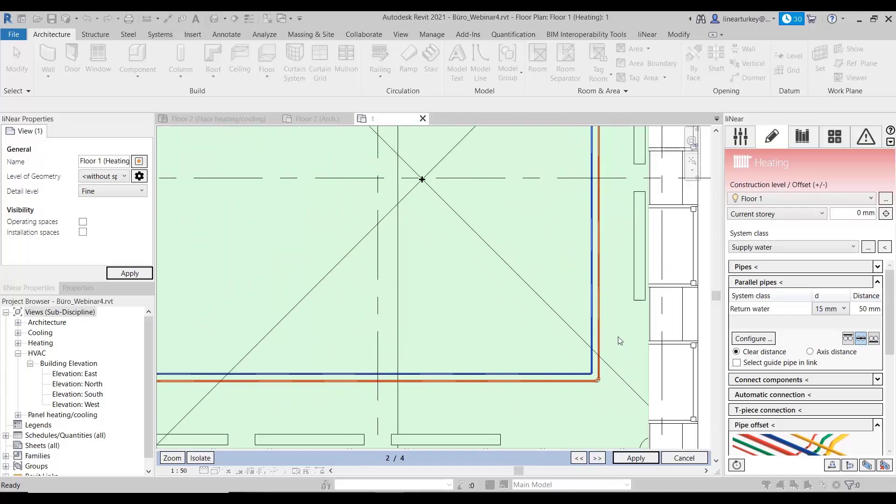
pyautogui.click(597, 459)
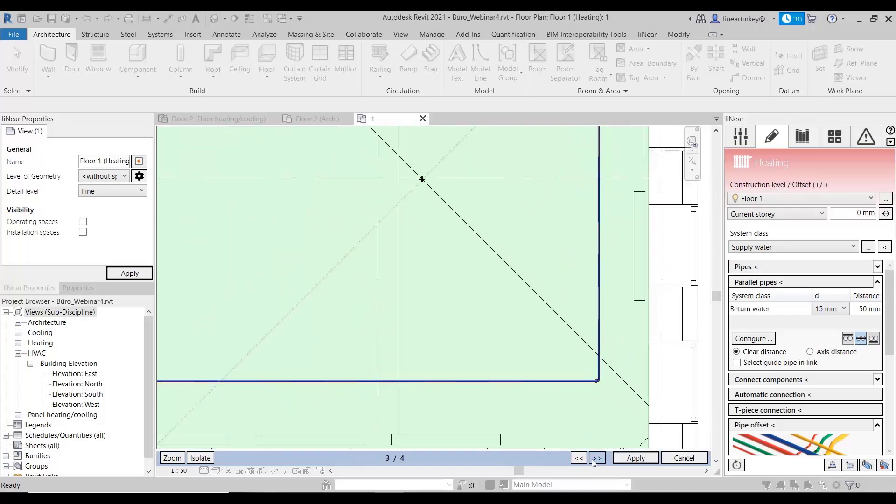
pyautogui.click(593, 459)
pyautogui.click(593, 460)
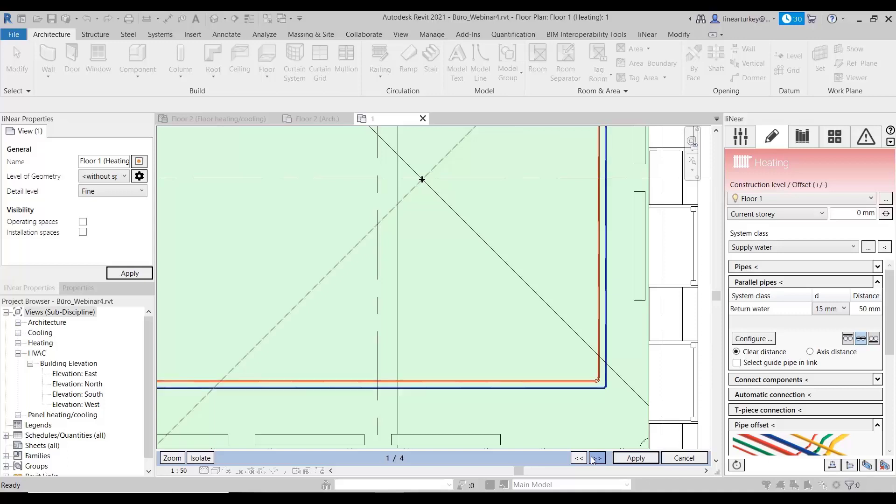
pyautogui.click(592, 460)
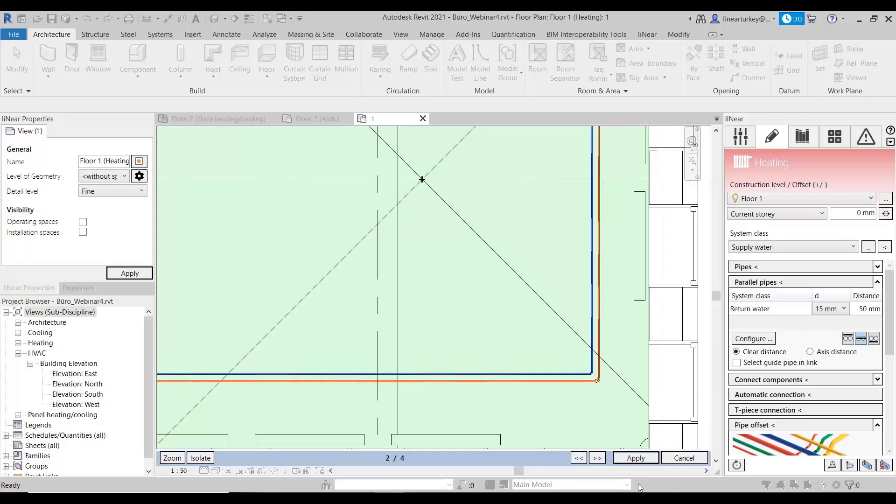
pyautogui.click(643, 459)
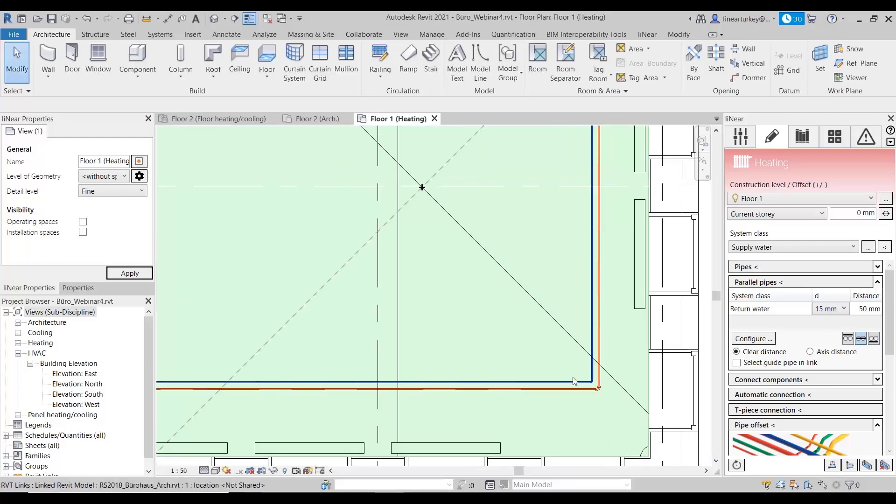
pyautogui.scroll(-3, 580, 384)
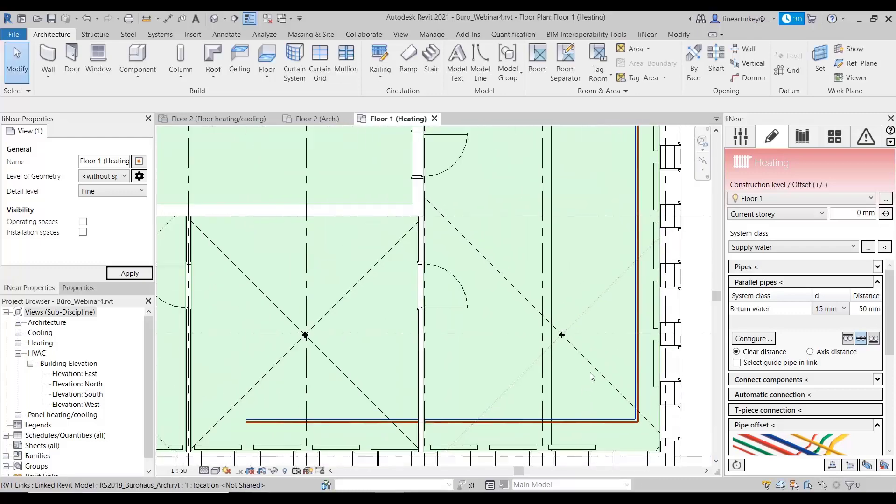
pyautogui.moveTo(598, 341); pyautogui.dragTo(582, 355, button='middle')
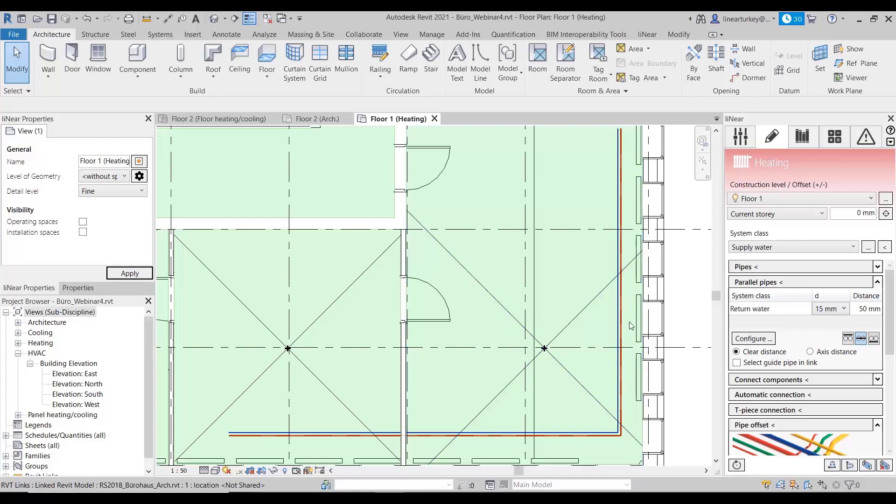
# Step: Connect the radiators along the south and east facades to the supply and return pipes with Connect components, keeping the in-wall option
pyautogui.click(879, 380)
pyautogui.scroll(-4, 858, 388)
pyautogui.scroll(-3, 859, 388)
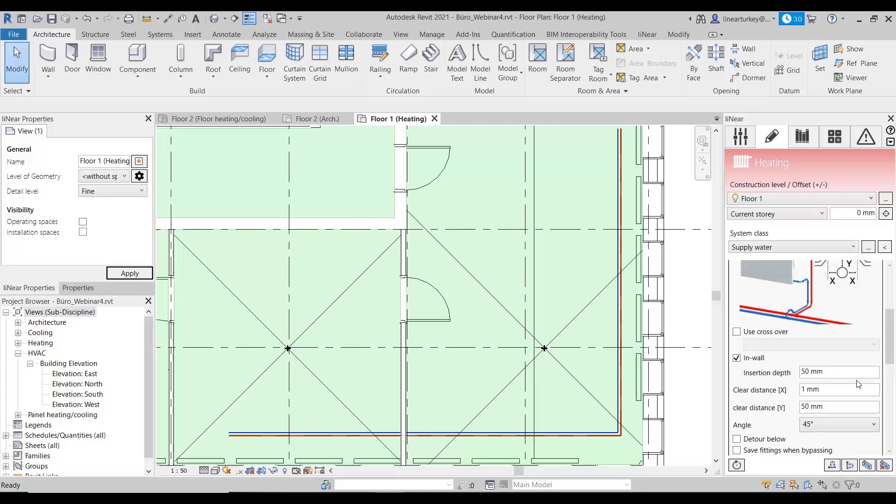
pyautogui.scroll(3, 859, 384)
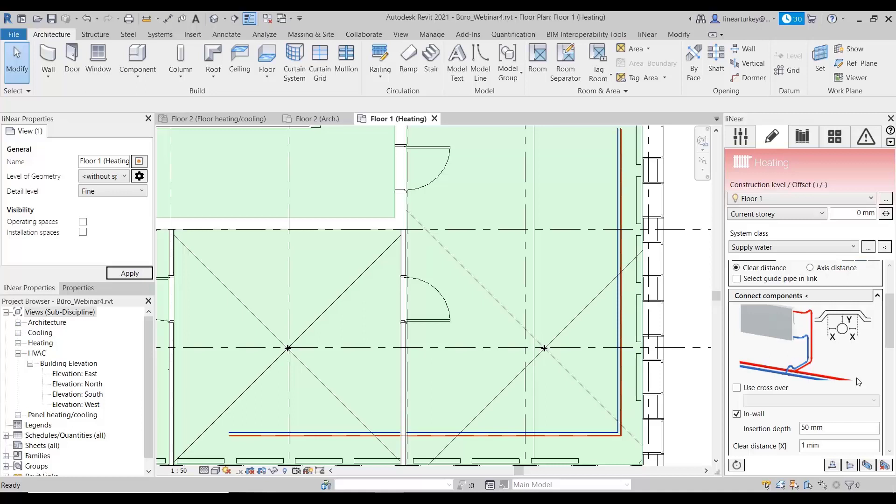
pyautogui.scroll(-1, 858, 381)
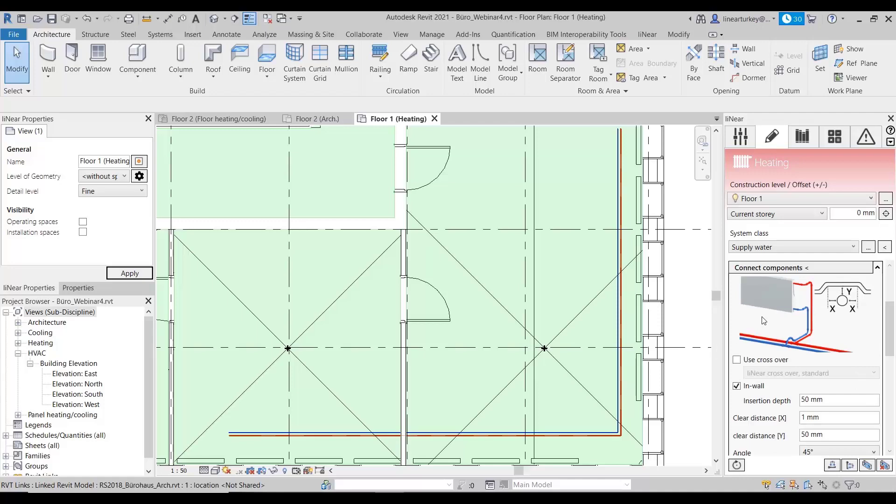
pyautogui.click(787, 267)
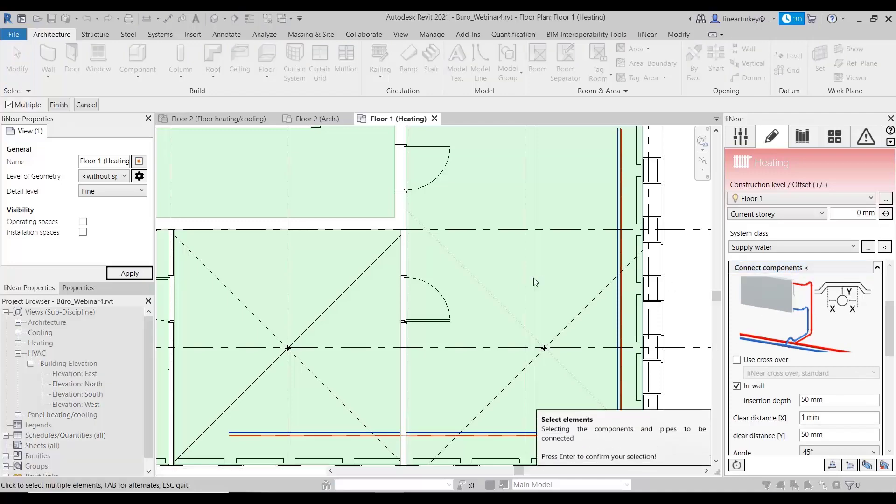
pyautogui.scroll(-3, 542, 279)
pyautogui.moveTo(358, 415); pyautogui.dragTo(672, 188)
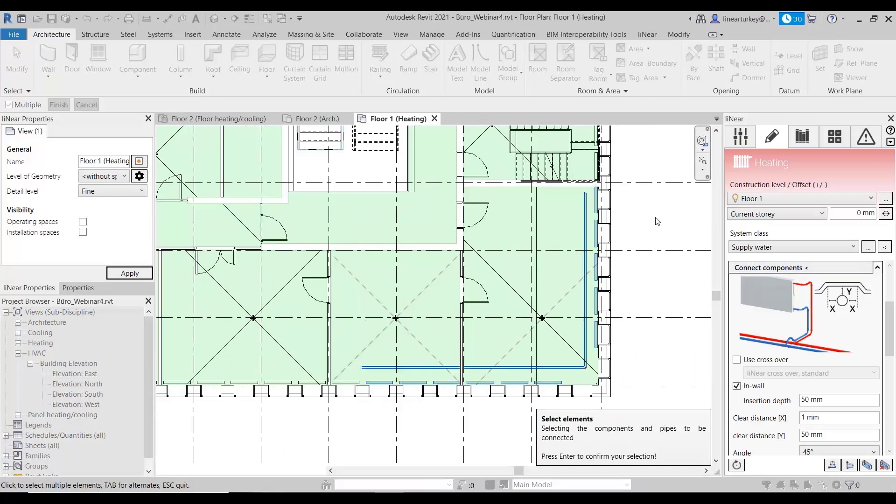
pyautogui.press('Return')
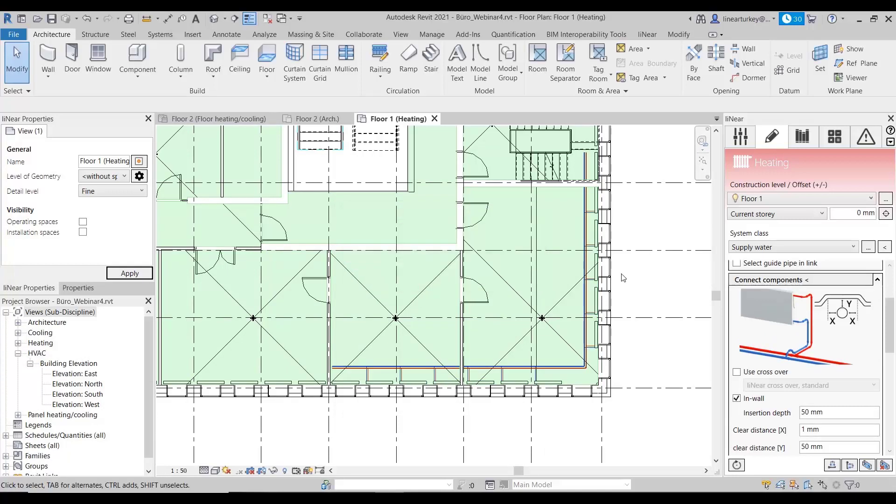
# Step: Examine the radiator connections along the south and east pipe runs in the floor plan
pyautogui.scroll(5, 508, 377)
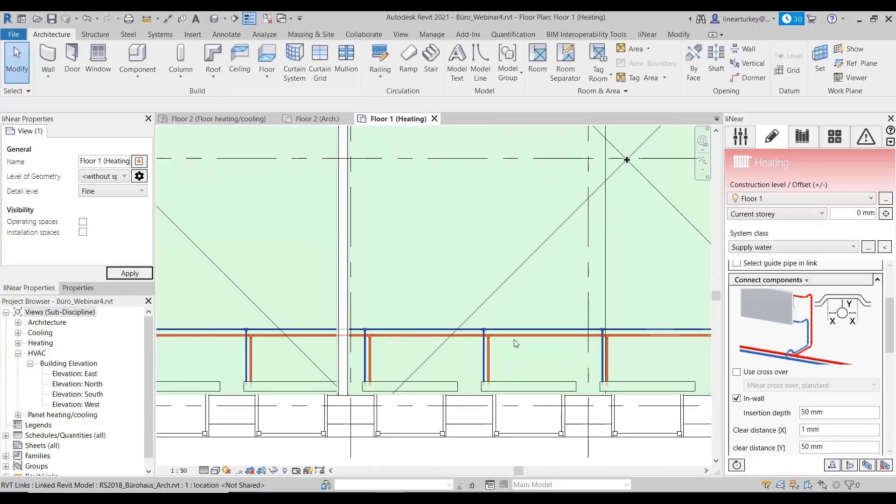
pyautogui.moveTo(493, 345); pyautogui.dragTo(424, 346, button='middle')
pyautogui.moveTo(560, 344); pyautogui.dragTo(474, 364, button='middle')
pyautogui.moveTo(620, 310); pyautogui.dragTo(602, 349, button='middle')
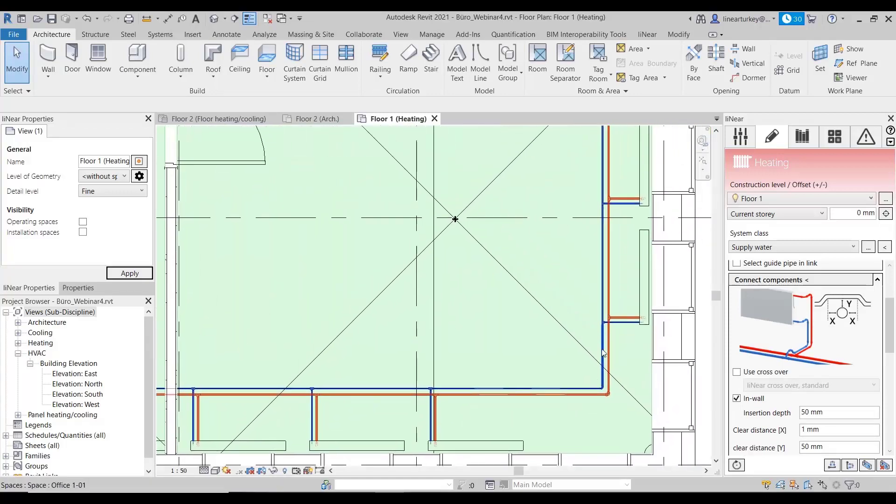
pyautogui.scroll(-2, 606, 331)
pyautogui.moveTo(620, 296); pyautogui.dragTo(601, 405, button='middle')
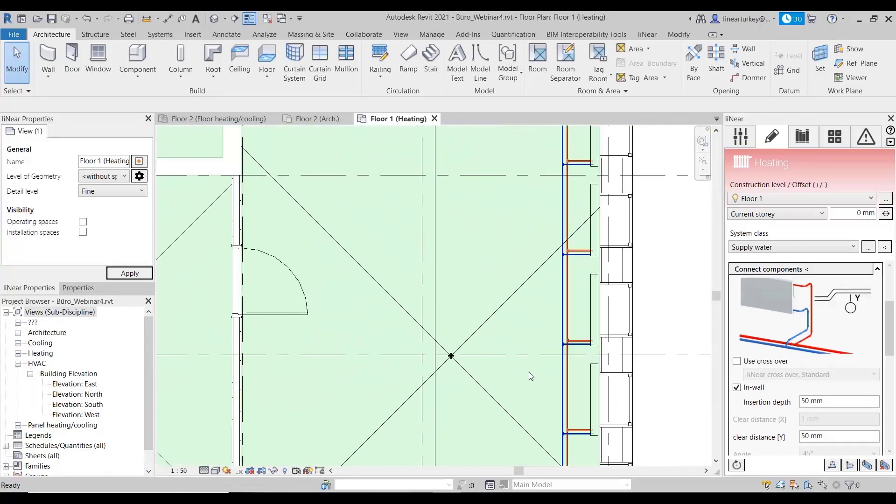
# Step: Isolate the east-facade radiators and their pipes in a 3D view, inspect the pipe connections up close, and close the view
pyautogui.click(867, 465)
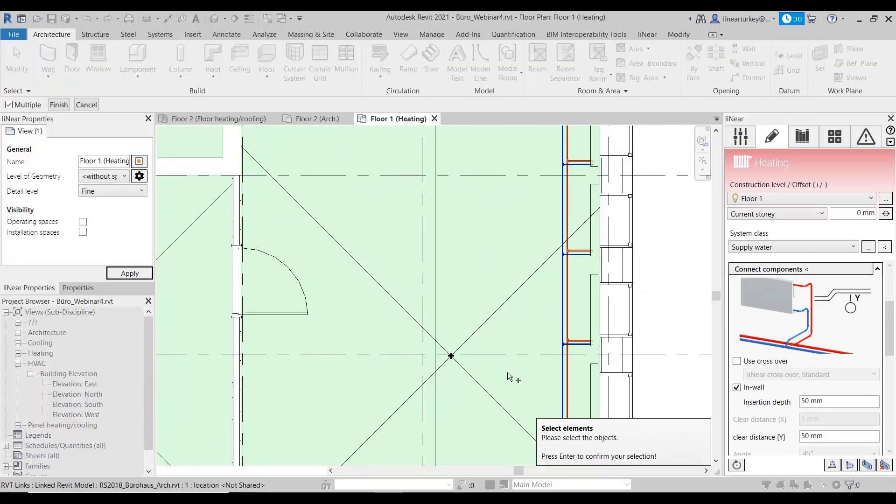
pyautogui.moveTo(508, 372); pyautogui.dragTo(673, 254)
pyautogui.press('Return')
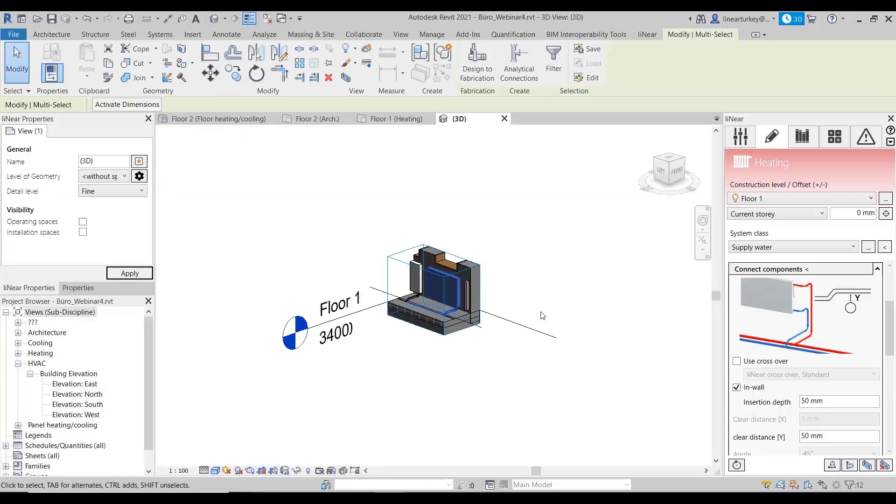
pyautogui.scroll(5, 444, 301)
pyautogui.press('Escape')
pyautogui.scroll(8, 541, 303)
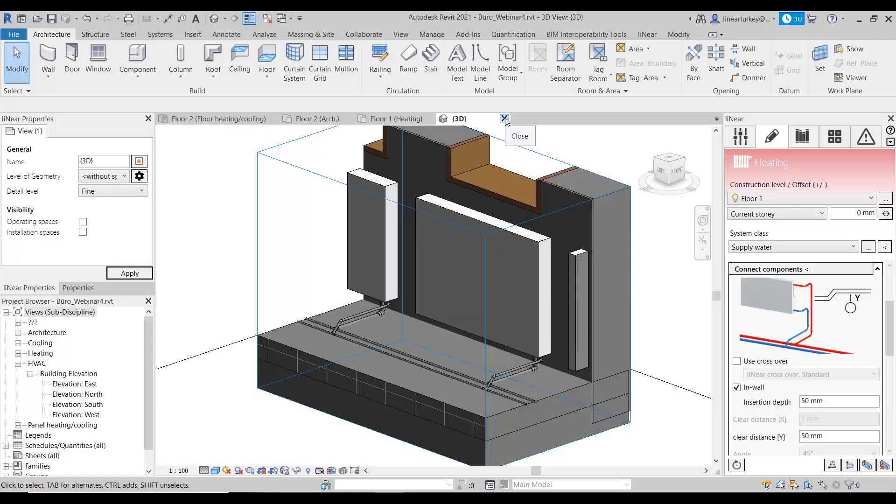
pyautogui.click(504, 119)
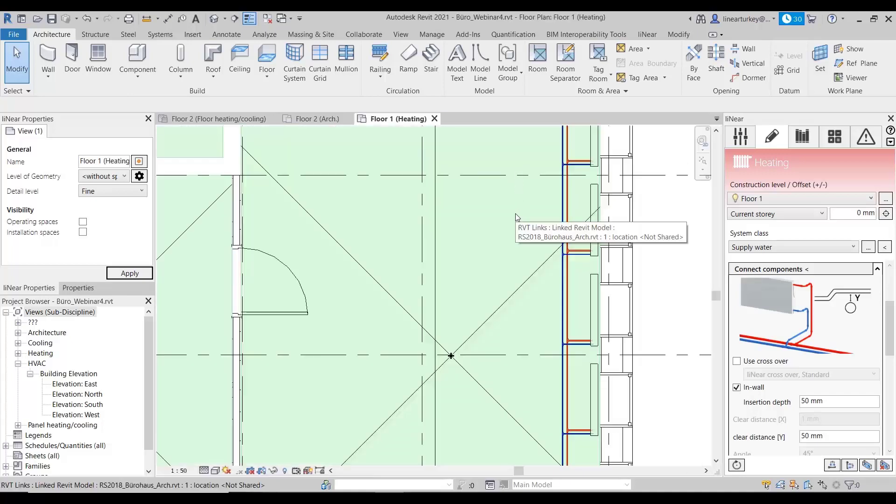
# Step: Review the Pipe offset settings, trying the option to use existing fittings and switching it back off
pyautogui.click(878, 269)
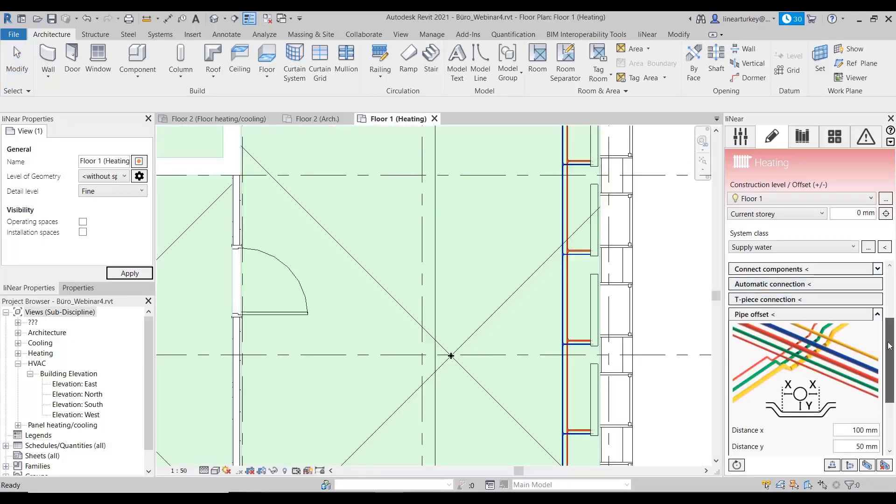
pyautogui.scroll(-2, 831, 337)
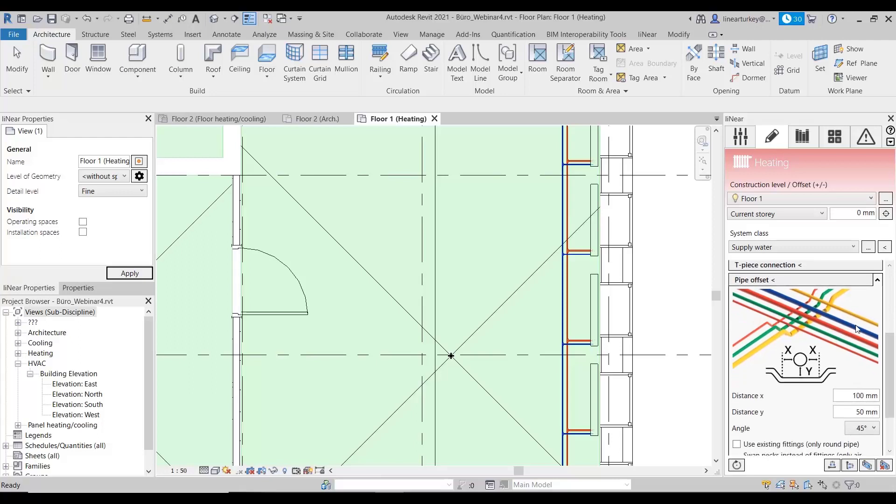
pyautogui.moveTo(890, 355); pyautogui.dragTo(890, 358)
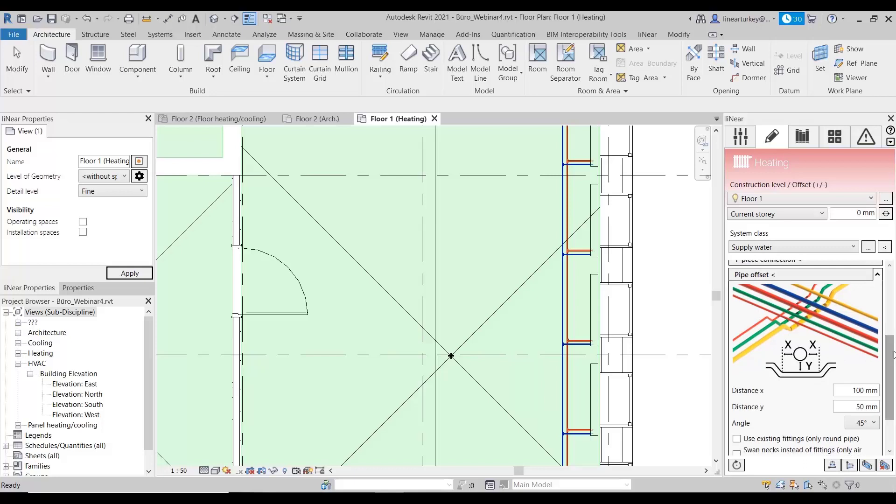
pyautogui.moveTo(892, 351); pyautogui.dragTo(891, 366)
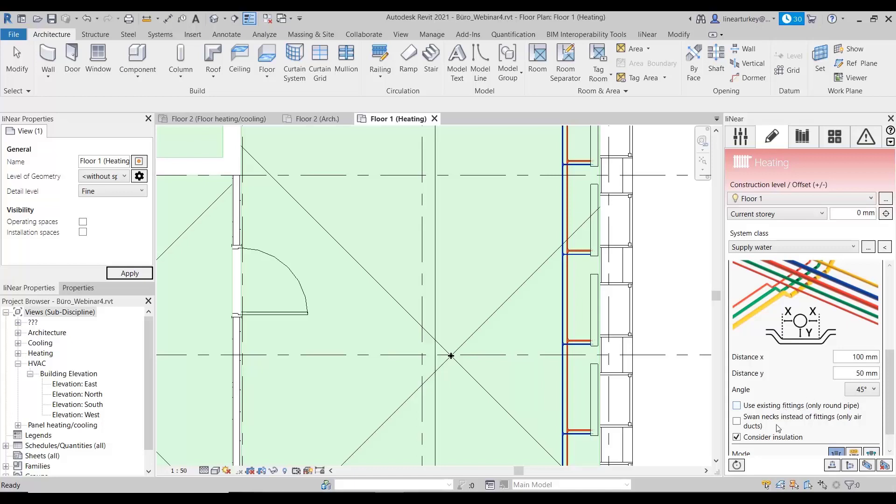
pyautogui.click(787, 408)
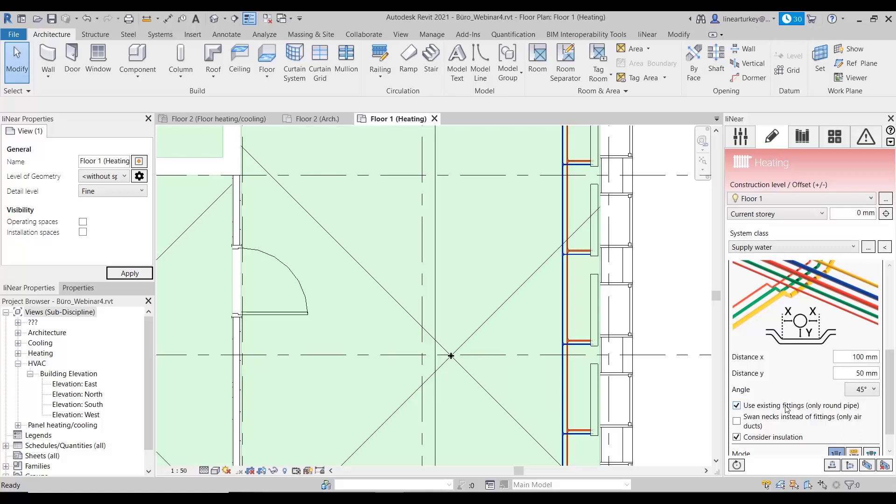
pyautogui.click(788, 404)
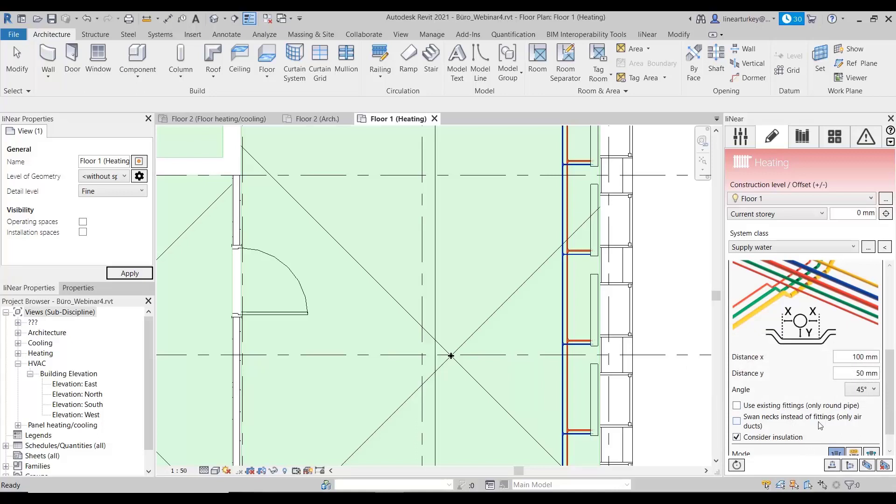
pyautogui.scroll(-1, 820, 425)
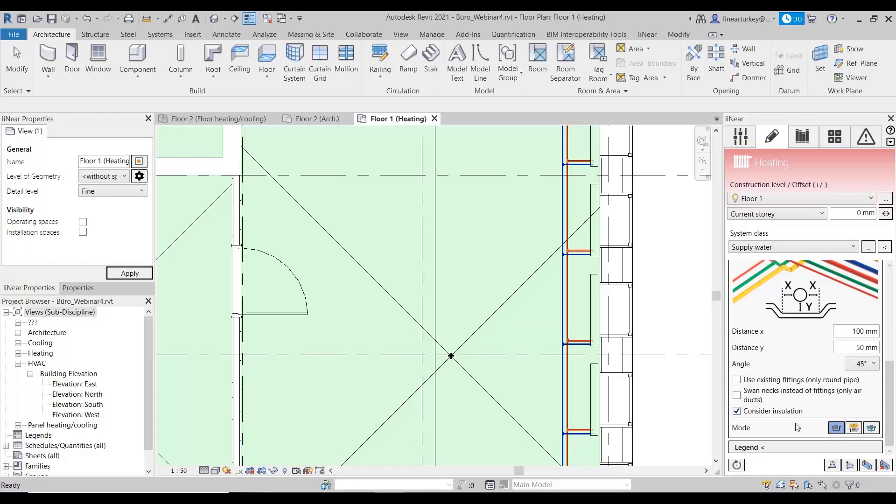
# Step: Create a one-column legend headed Legend with all Floor 1 (Heating) component types and system classes, and close its view
pyautogui.click(808, 446)
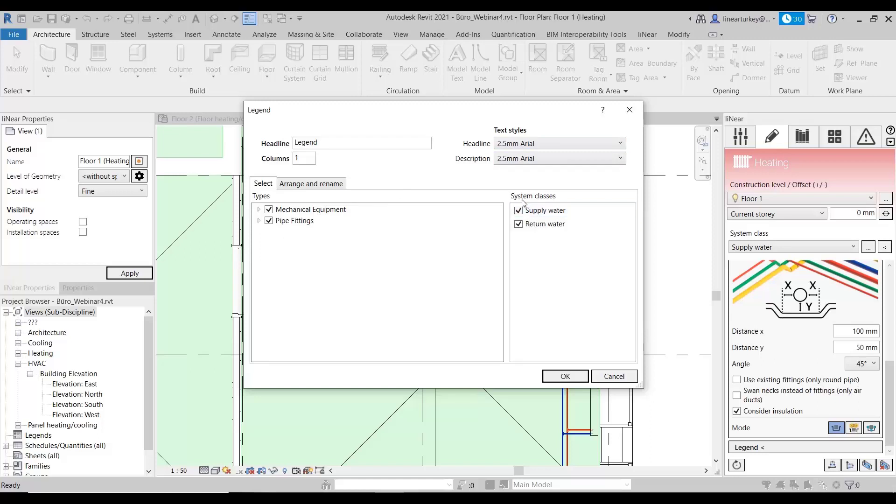
pyautogui.click(364, 143)
pyautogui.click(311, 184)
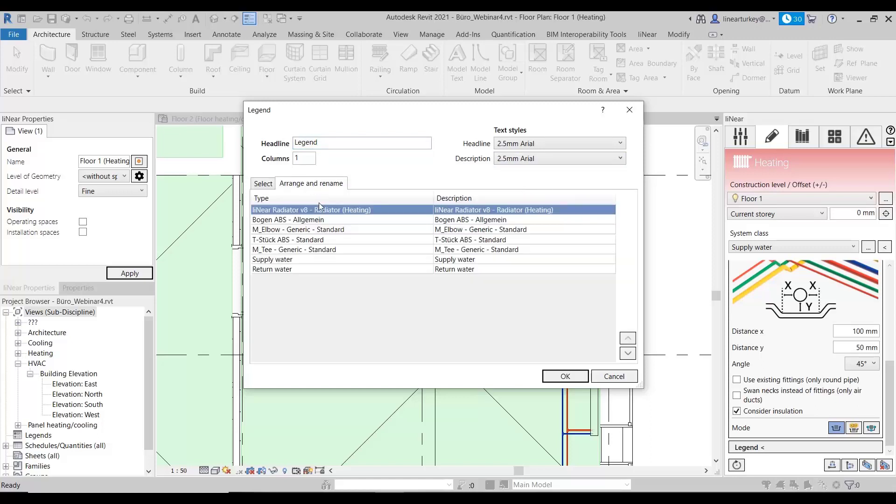
pyautogui.click(565, 377)
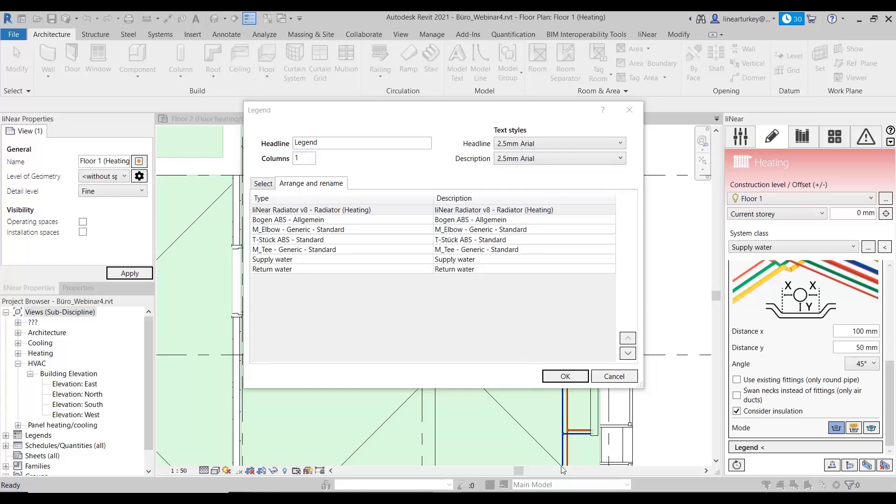
pyautogui.click(574, 379)
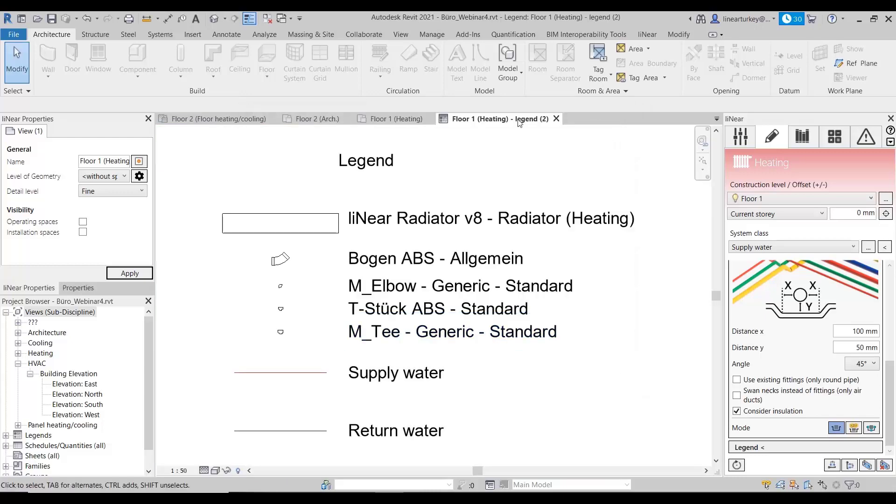
pyautogui.click(557, 119)
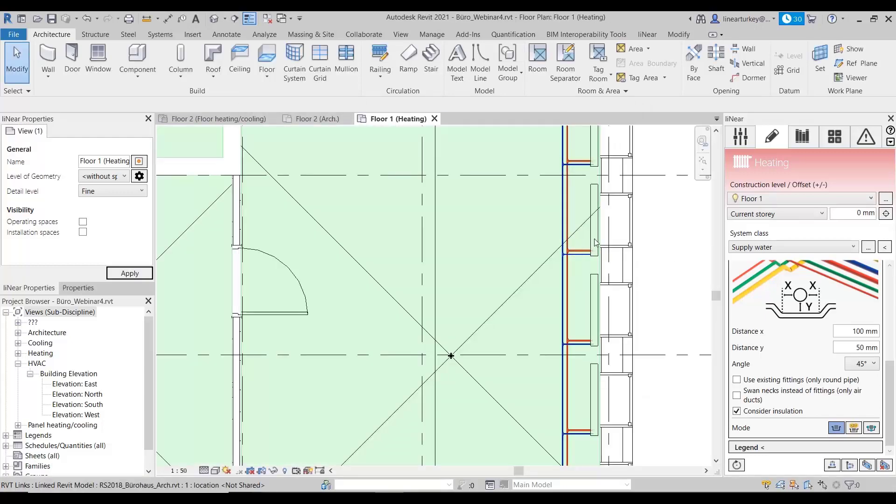
# Step: Load the 6-Wege-Ventil valve family from the heating library into the project and leave placement without inserting it
pyautogui.click(803, 136)
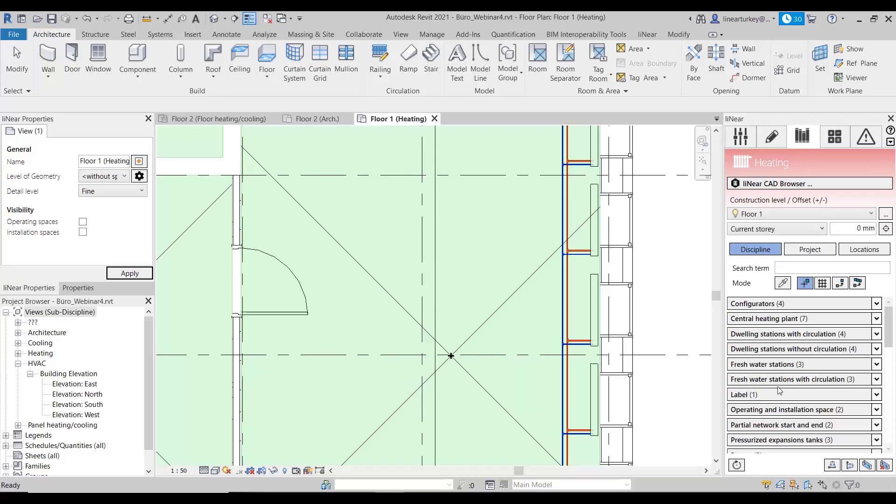
pyautogui.scroll(-2, 780, 391)
pyautogui.scroll(-2, 779, 390)
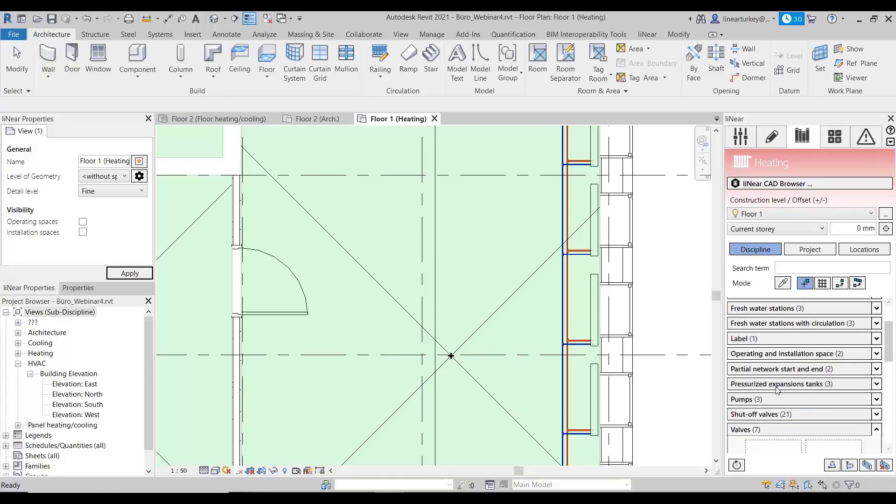
pyautogui.scroll(-3, 778, 390)
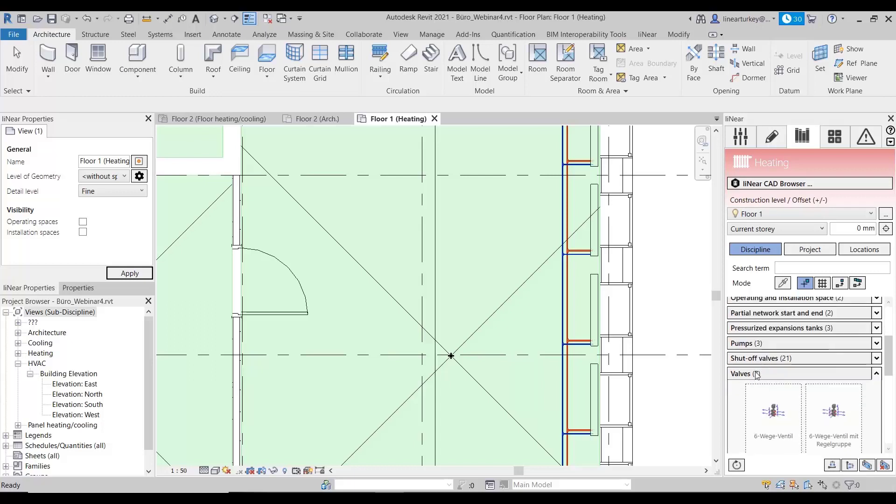
pyautogui.scroll(-2, 761, 381)
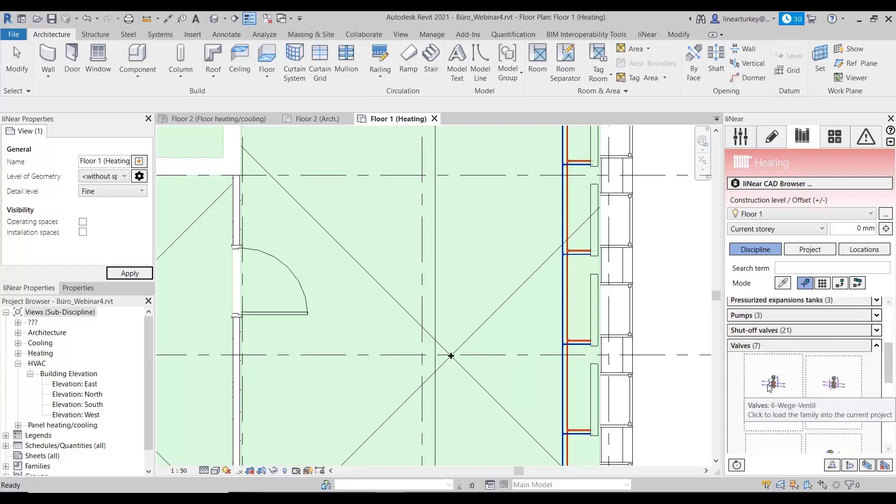
pyautogui.click(769, 387)
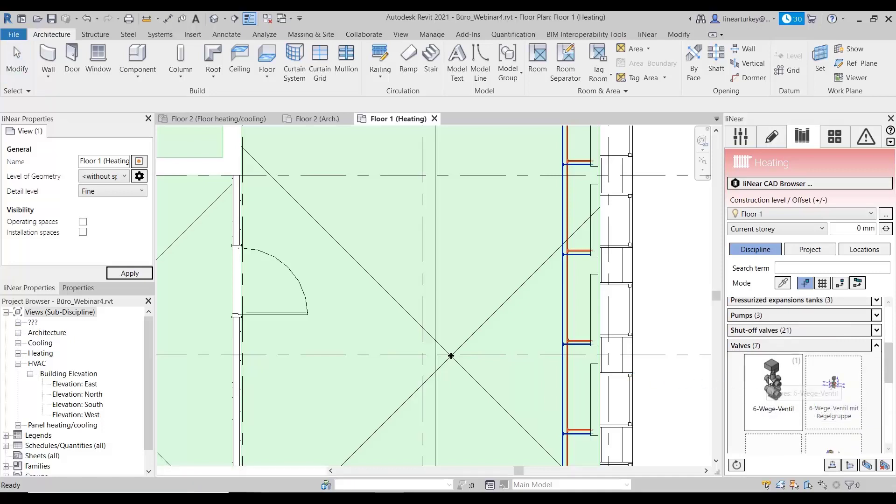
pyautogui.scroll(2, 478, 279)
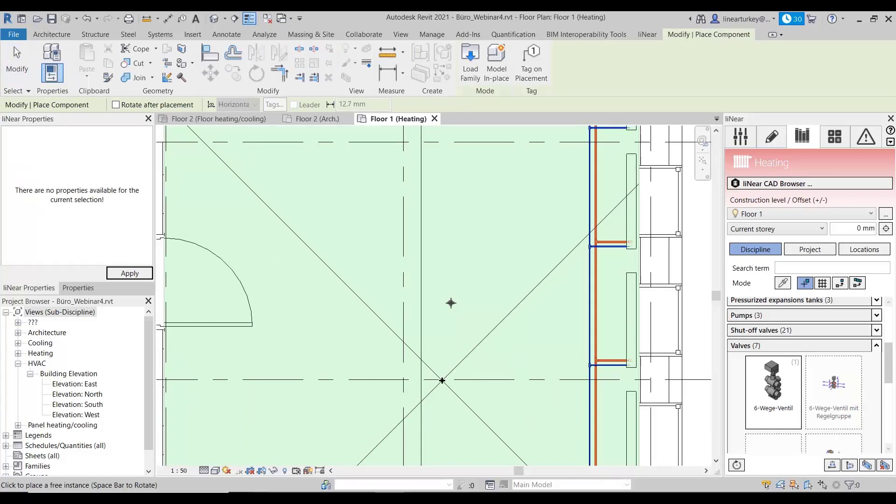
pyautogui.press('Escape')
pyautogui.press('Escape')
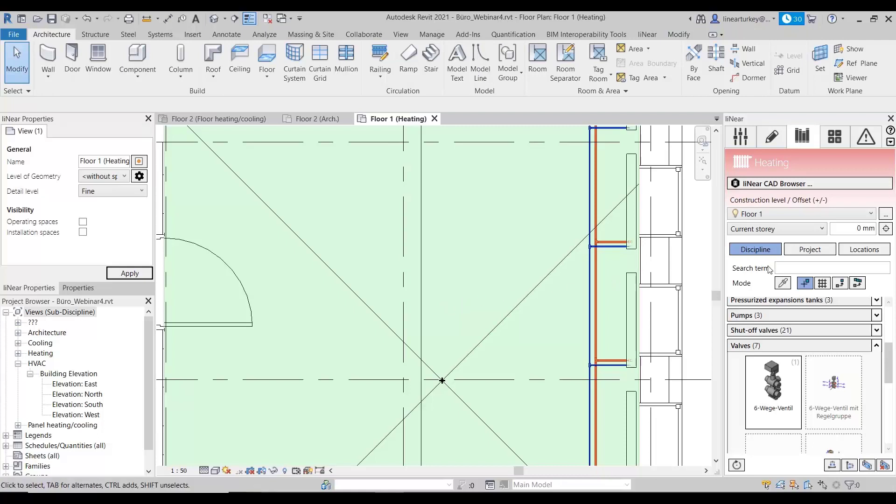
# Step: Browse the liNear CAD Browser to the Purmo Heizkörper 06/2018 convector Narbonne mit Wärmeschutzschirm and view its product data
pyautogui.click(773, 184)
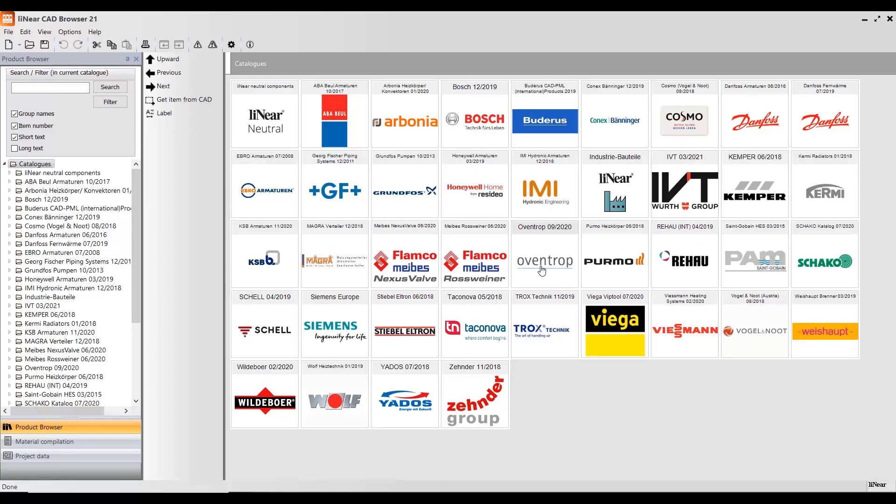
pyautogui.click(602, 262)
pyautogui.click(326, 168)
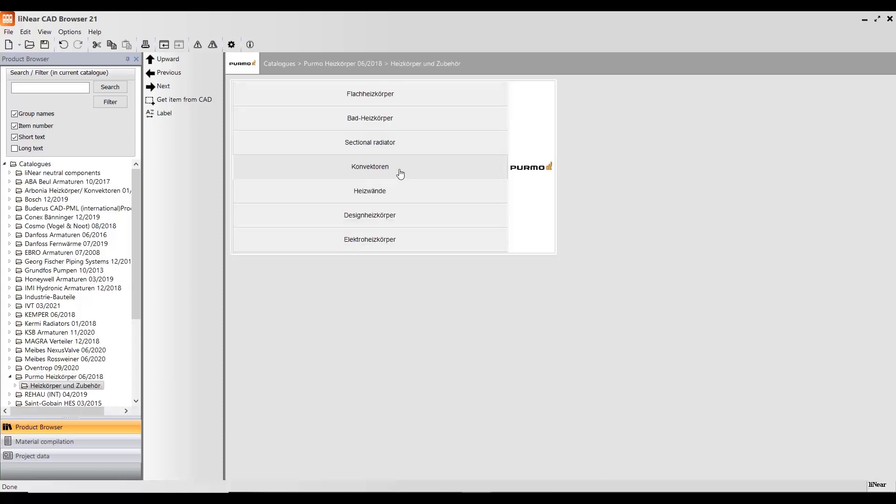
pyautogui.click(415, 171)
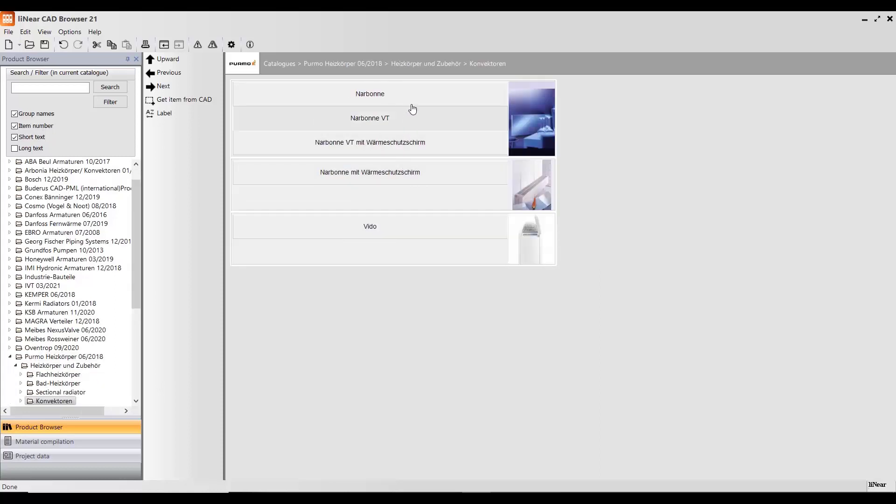
pyautogui.click(413, 182)
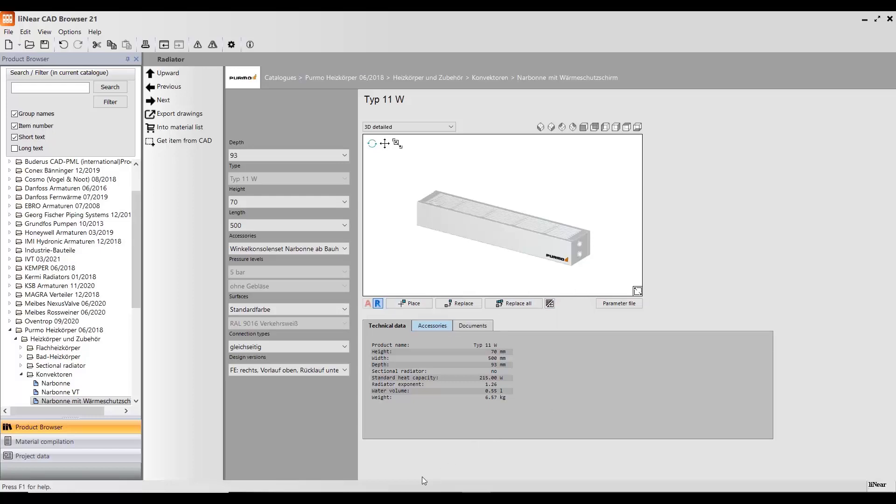
# Step: Switch to the Revit project PH3A_Restkonstruktion+Berechnung Final and open the calculation configuration for the Heating discipline
pyautogui.moveTo(391, 496)
pyautogui.click(389, 455)
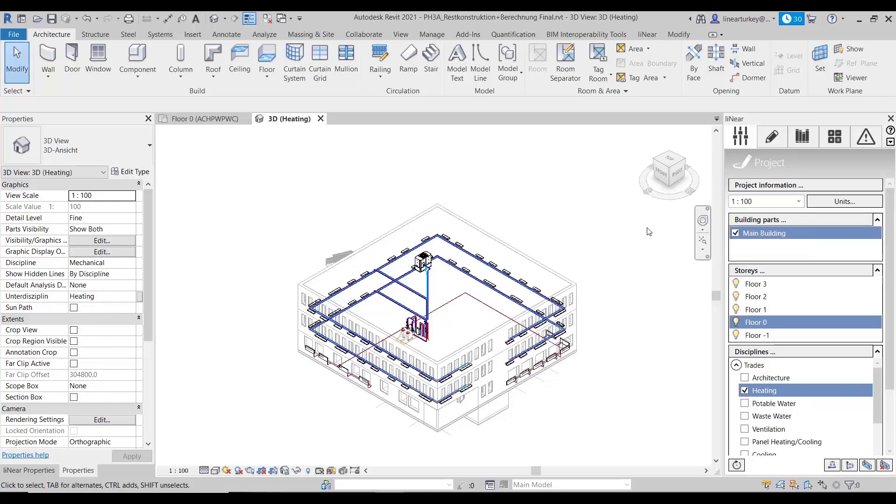
pyautogui.click(791, 388)
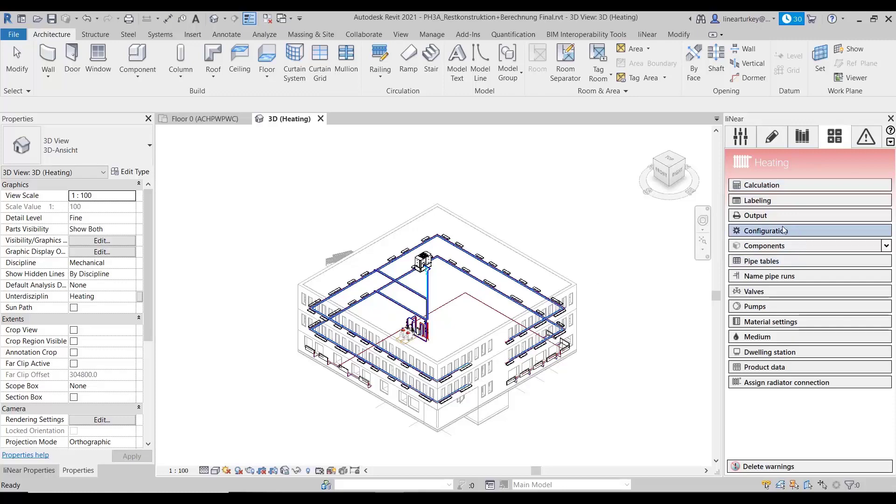
pyautogui.click(766, 232)
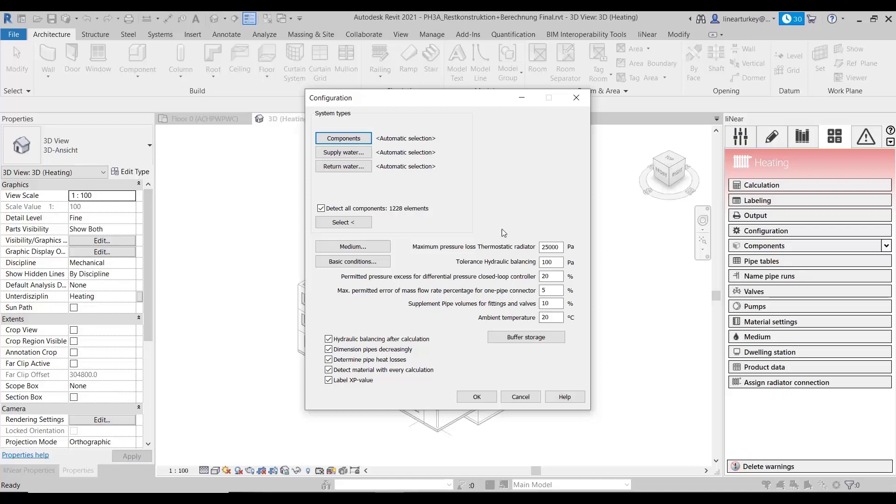
# Step: Read the help page on the heating and cooling Configuration dialog, including system classes and calculation presettings, and close it
pyautogui.click(565, 397)
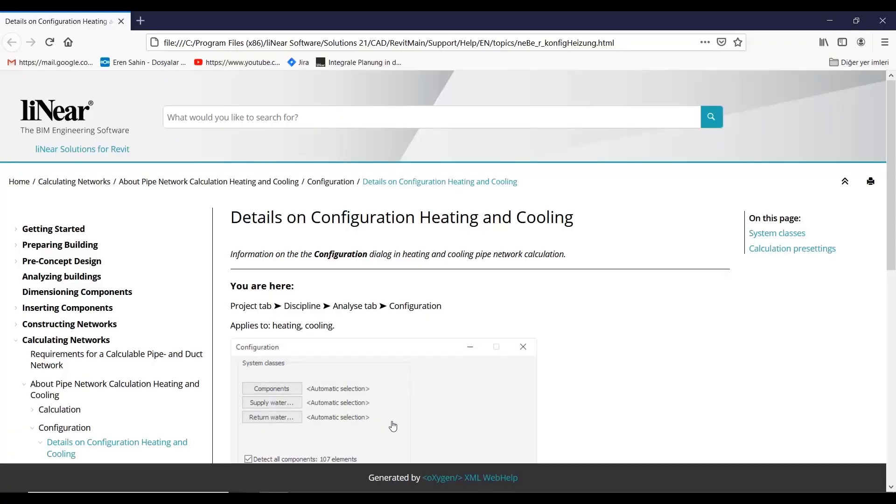
pyautogui.scroll(-6, 394, 426)
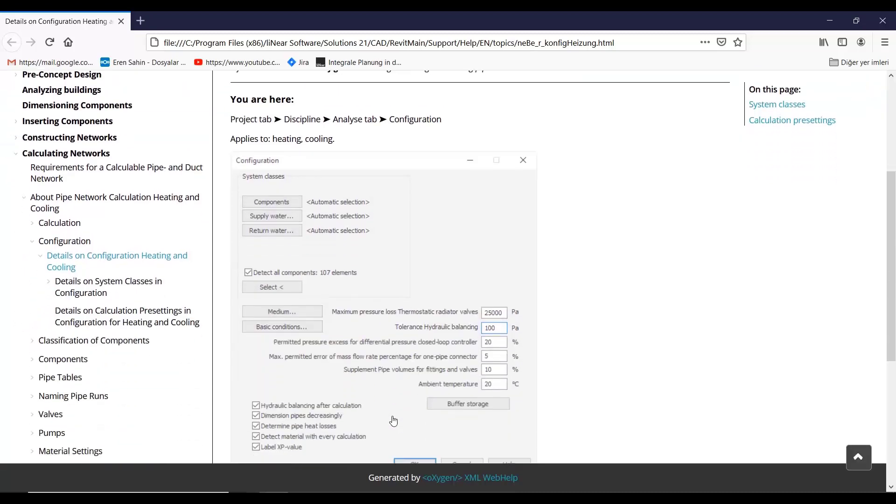
pyautogui.scroll(-1, 393, 420)
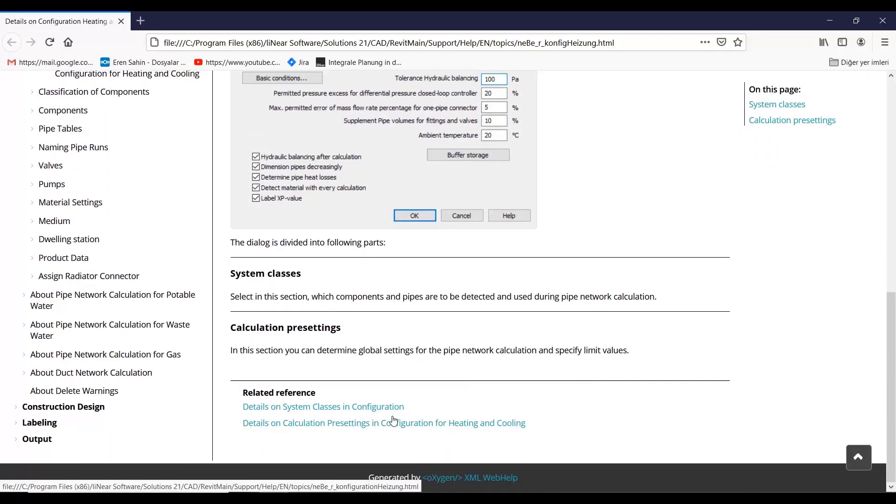
pyautogui.scroll(6, 394, 421)
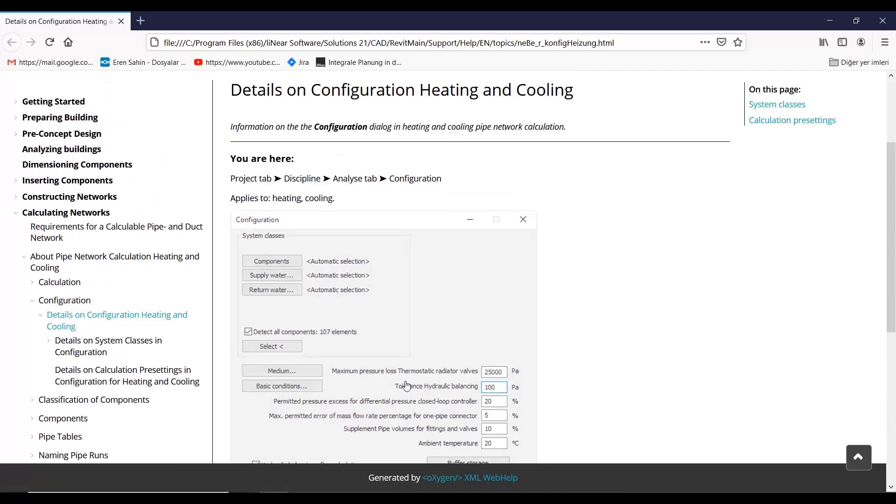
pyautogui.scroll(-4, 409, 382)
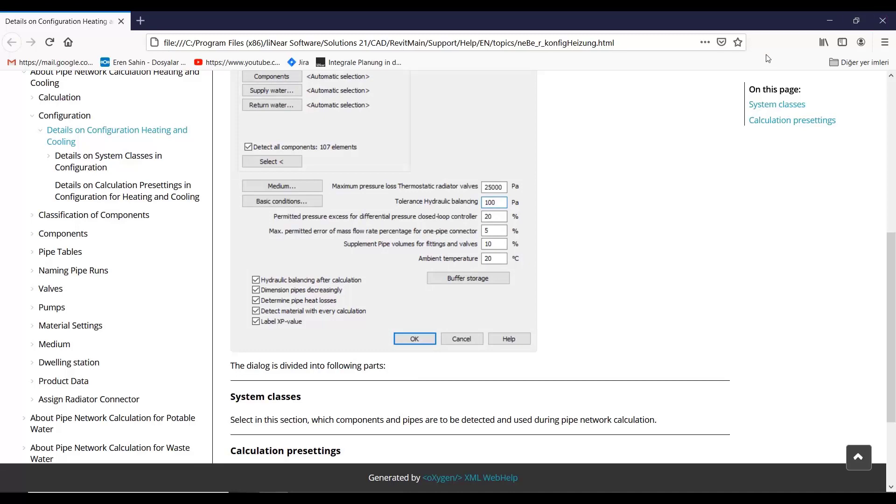
pyautogui.click(882, 21)
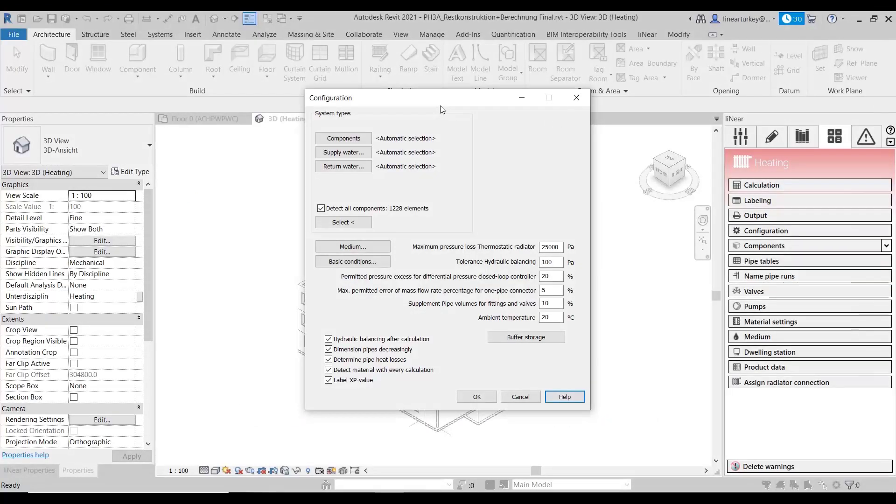
# Step: Open the Basic conditions of the heating calculation and move the dialog aside to review the dimensioning and valve settings
pyautogui.click(344, 265)
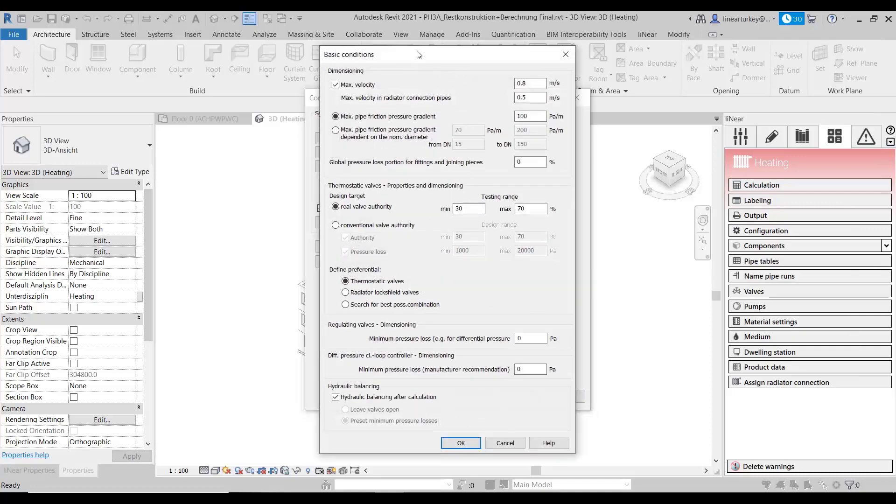
pyautogui.moveTo(424, 54); pyautogui.dragTo(464, 55)
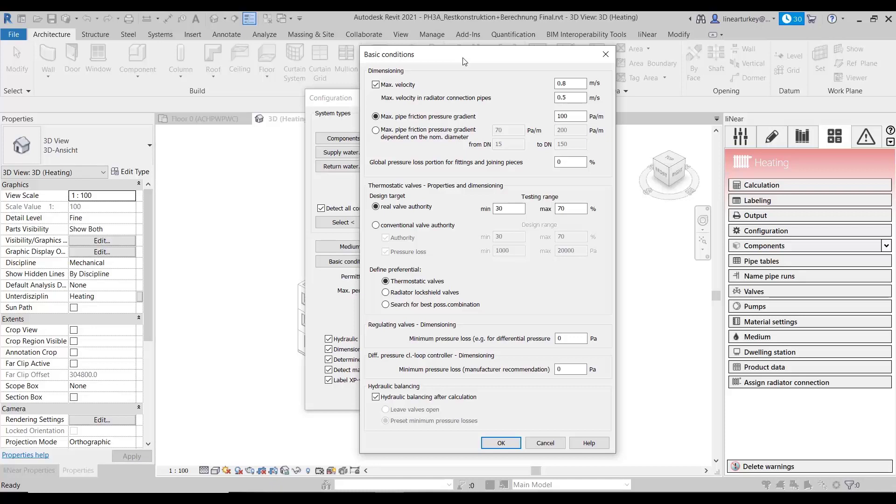
# Step: Switch the max. velocity limit off and back on, and accept the basic conditions and the heating configuration
pyautogui.click(396, 86)
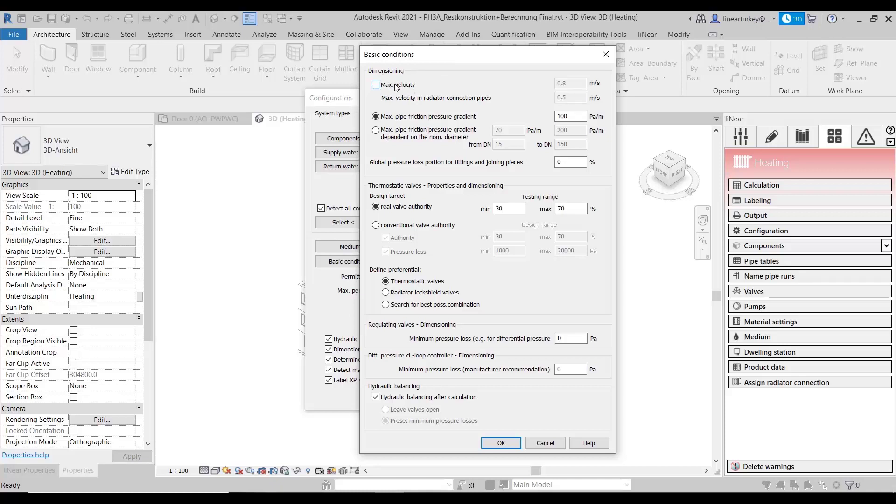
pyautogui.click(396, 86)
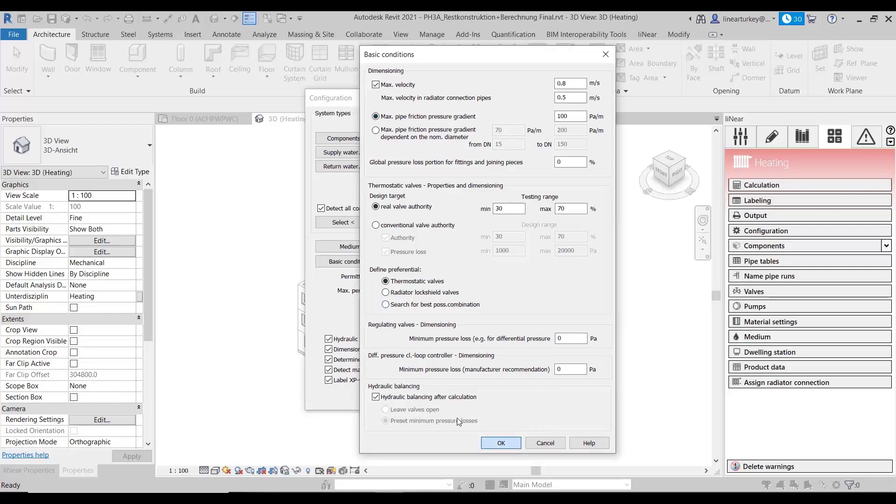
pyautogui.click(492, 441)
pyautogui.click(477, 397)
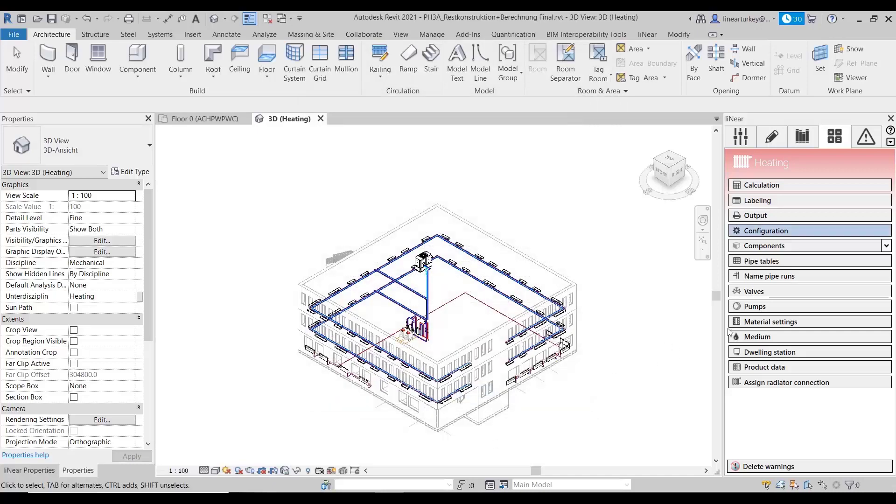
# Step: Review the available global manufacturers in the heating product data and close the dialog with User kept as manufacturer
pyautogui.click(787, 369)
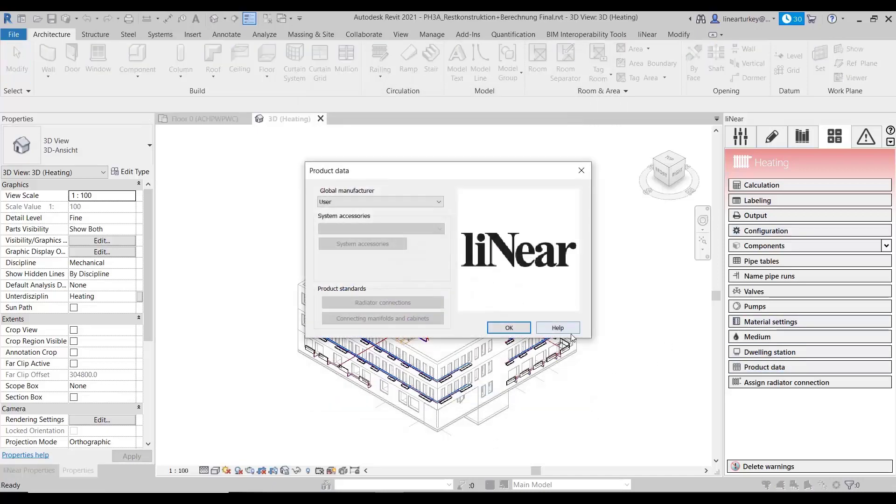
pyautogui.click(407, 198)
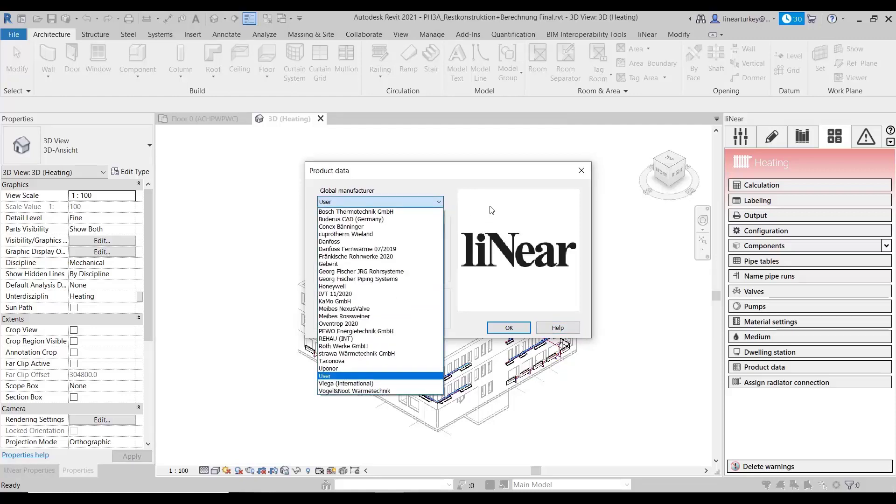
pyautogui.click(483, 228)
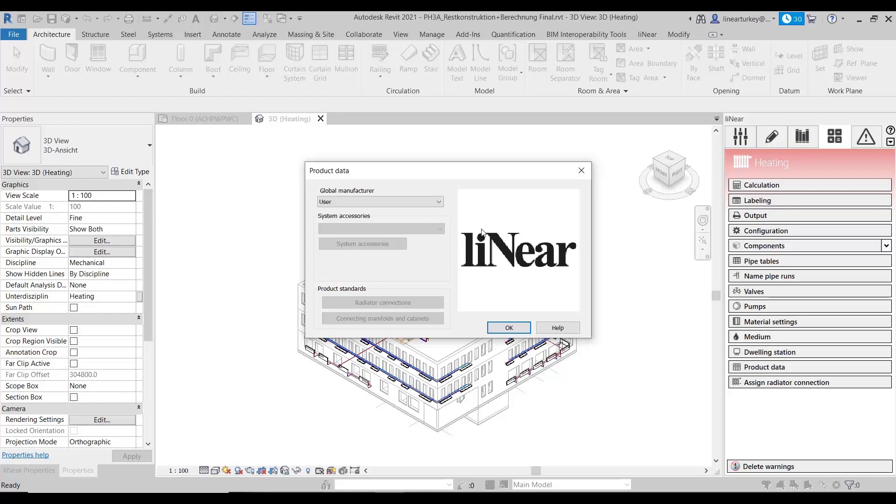
pyautogui.click(494, 328)
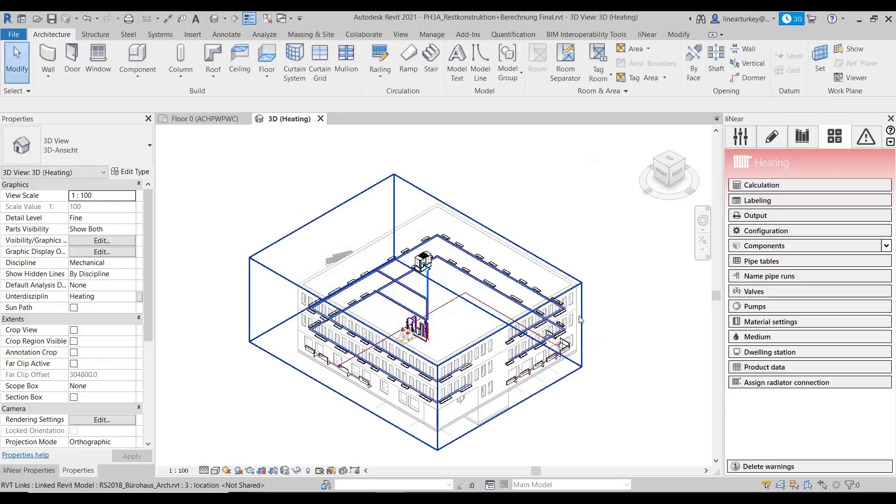
# Step: Review the rigid pipe tables and the dimension details of the Copper, DIN EN 1057 pipe, and close them
pyautogui.click(762, 263)
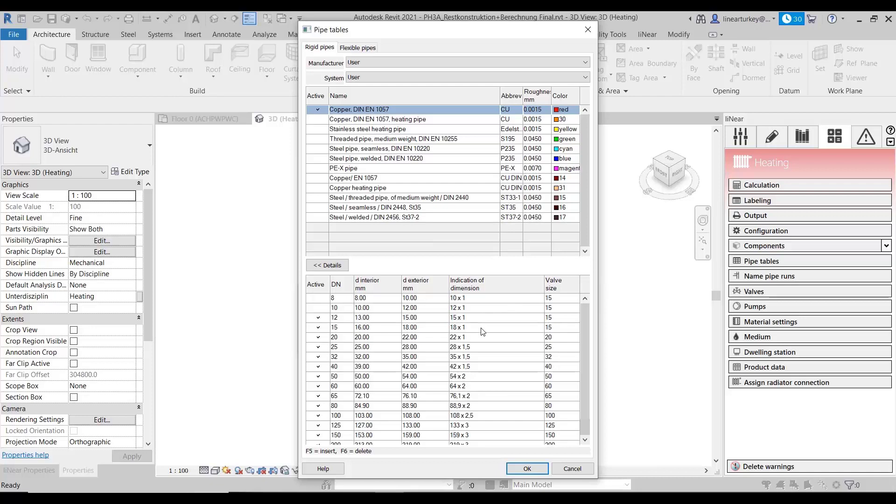
pyautogui.scroll(-2, 451, 344)
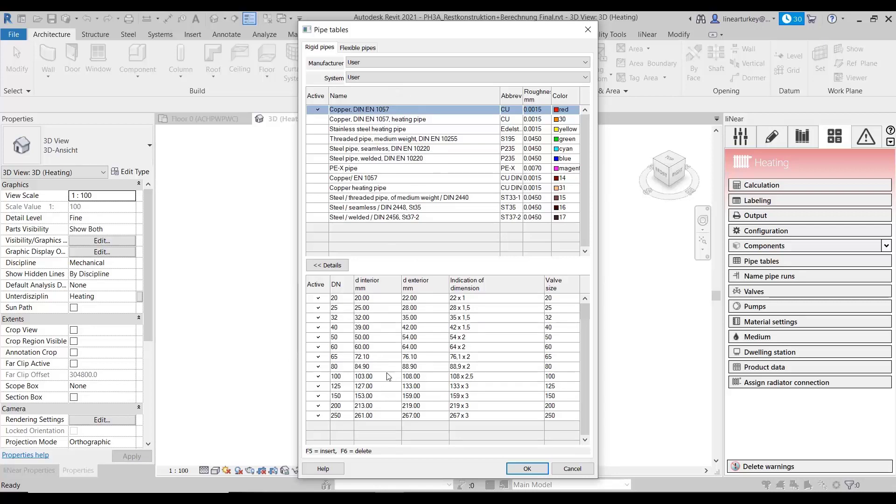
pyautogui.scroll(2, 389, 376)
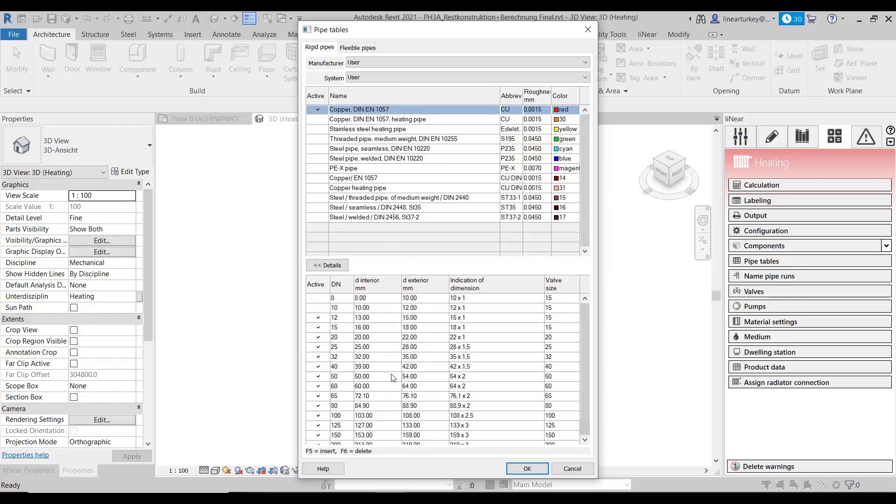
pyautogui.click(528, 469)
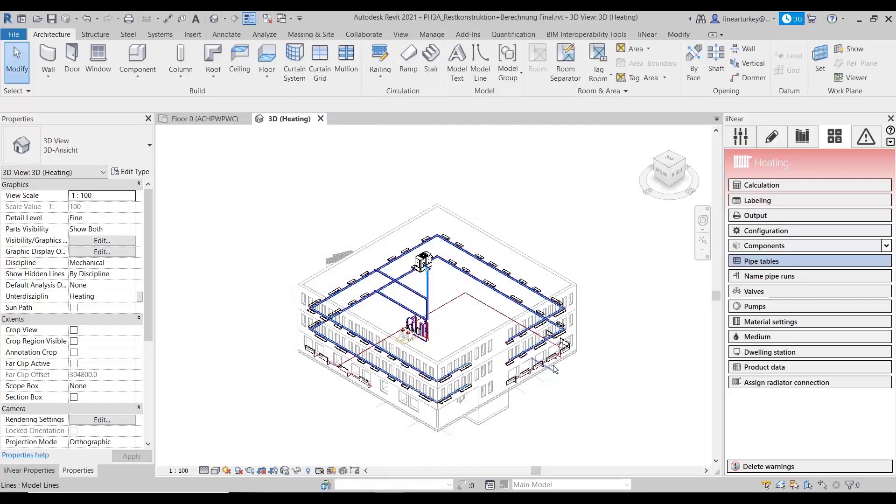
# Step: Open the valve preselection, browse the valve series manufacturers IVT GmbH & Co.KG and Danfoss Wärmeautomatik 02/2016, and cancel adding a valve
pyautogui.click(784, 290)
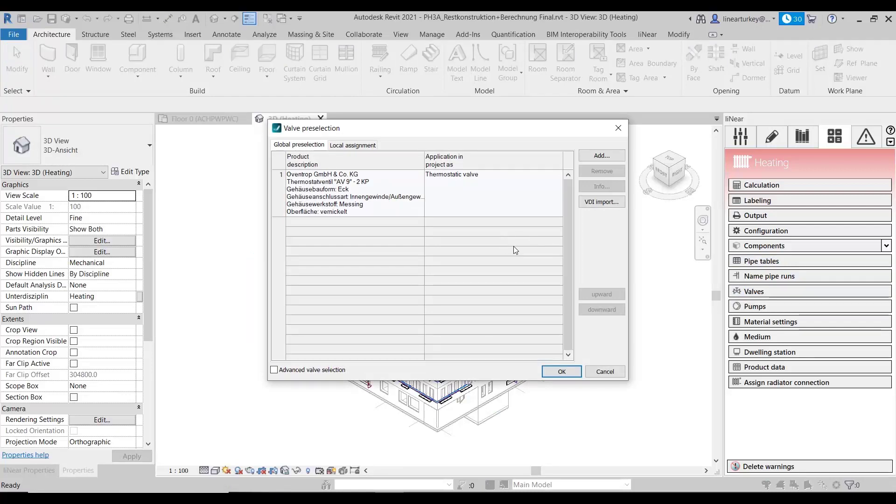
pyautogui.rightClick(399, 246)
pyautogui.click(413, 252)
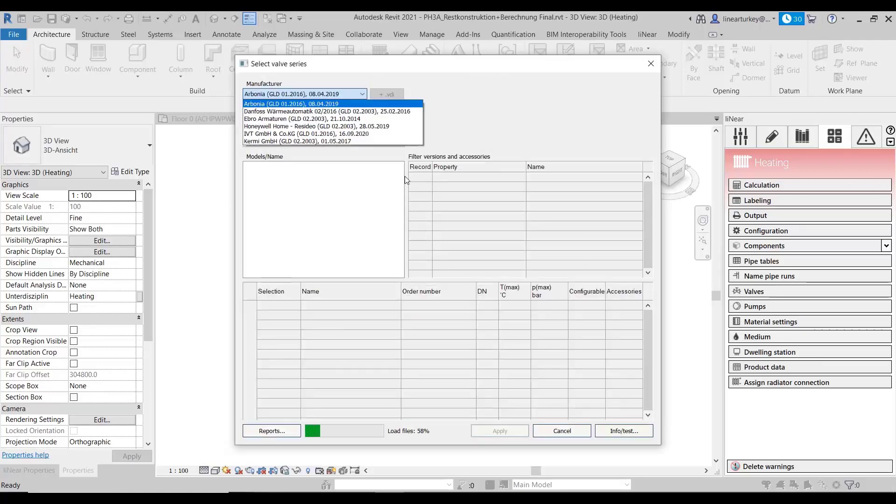
pyautogui.click(362, 94)
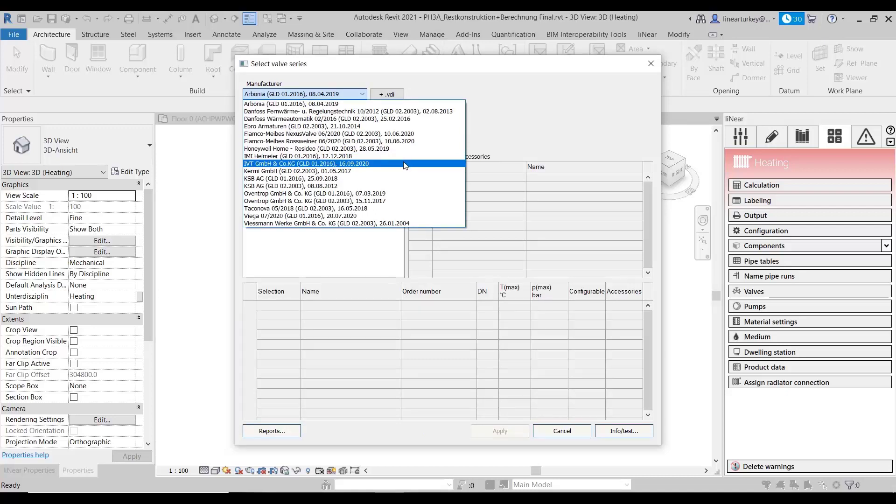
pyautogui.click(406, 164)
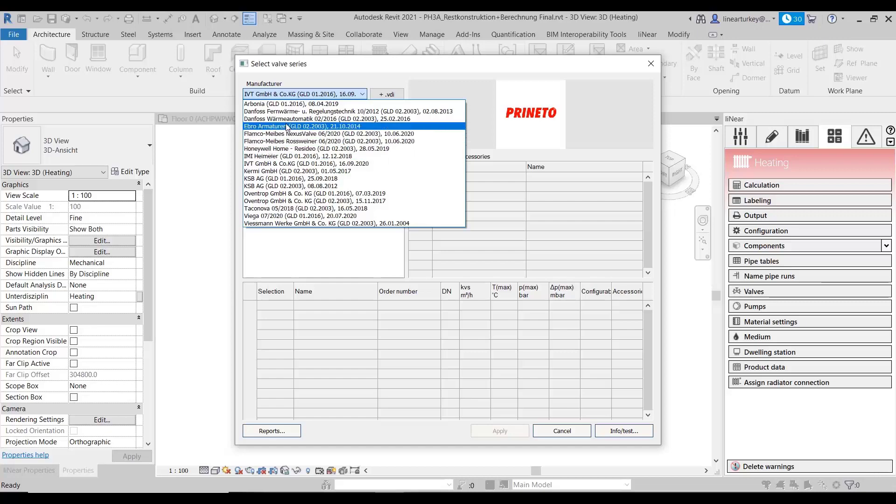
pyautogui.click(326, 118)
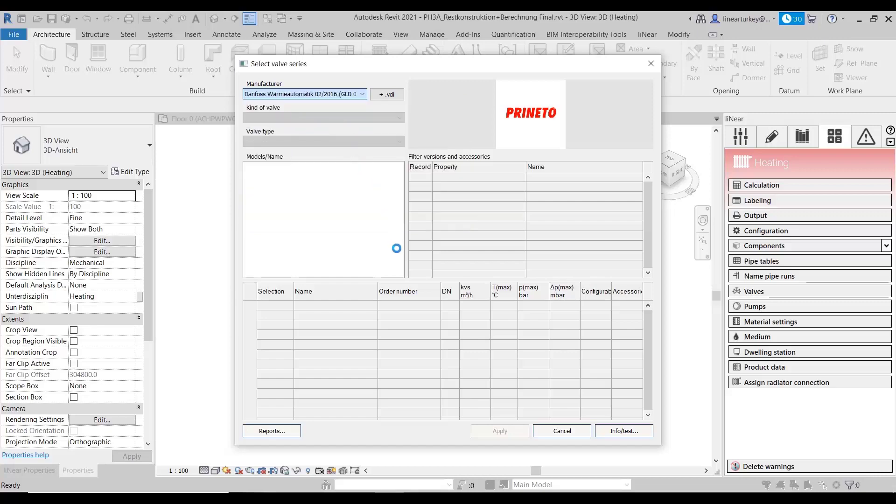
pyautogui.click(568, 433)
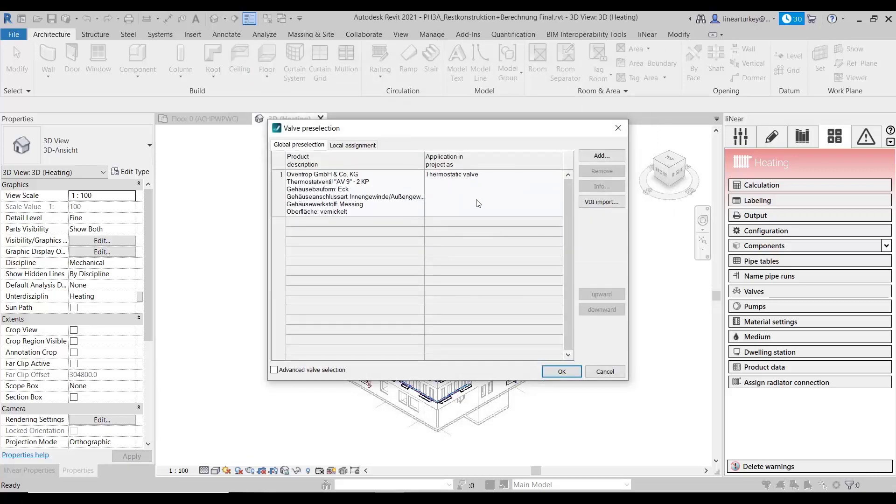
# Step: Check the local assignment and global preselection of valves, and accept the valve preselection
pyautogui.click(351, 146)
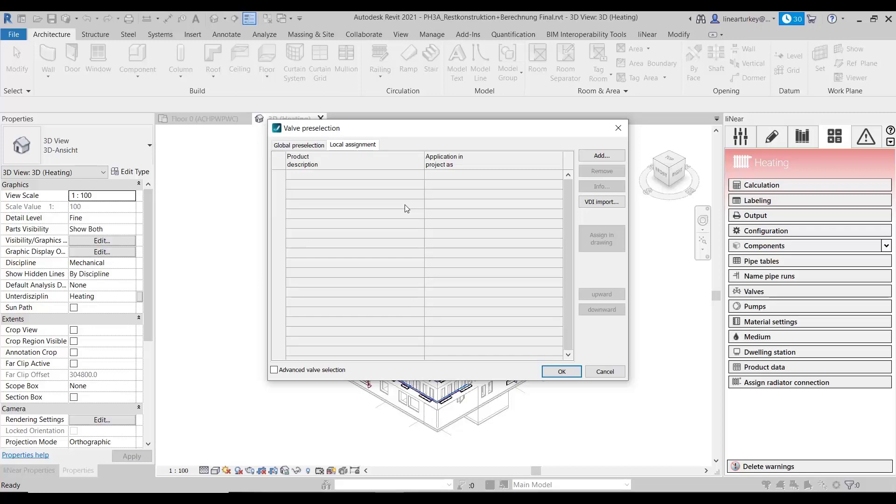
pyautogui.click(313, 145)
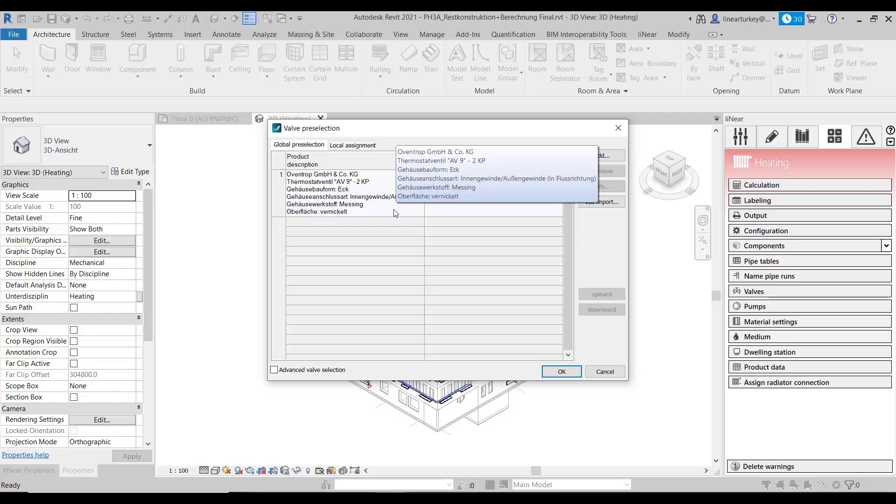
pyautogui.click(562, 372)
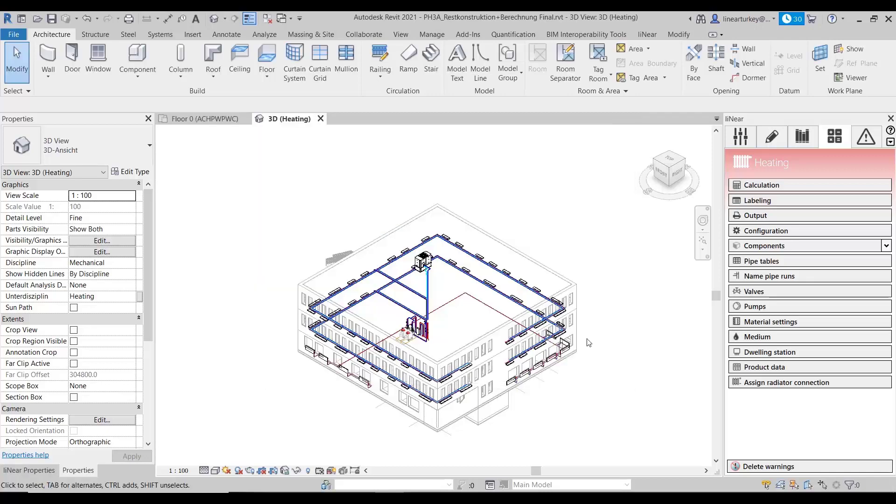
# Step: View the Grundfos UP series pumps in the pump selection and leave it without assigning a pump
pyautogui.click(750, 310)
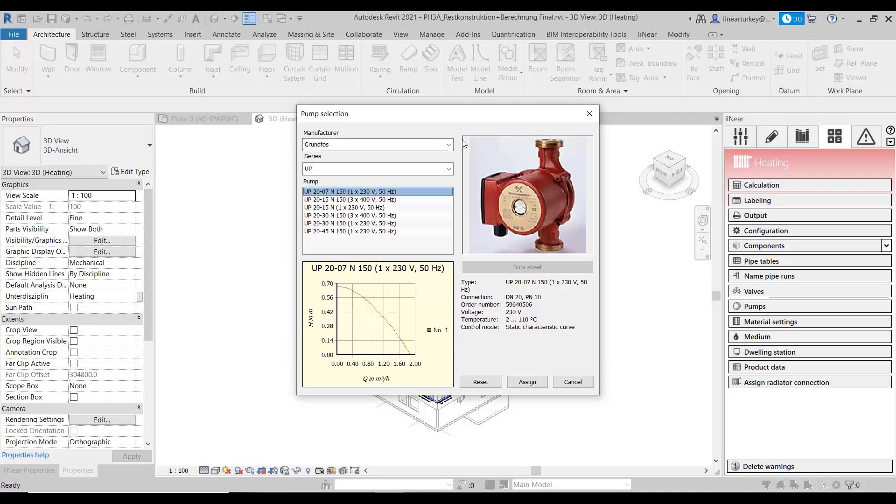
pyautogui.click(448, 169)
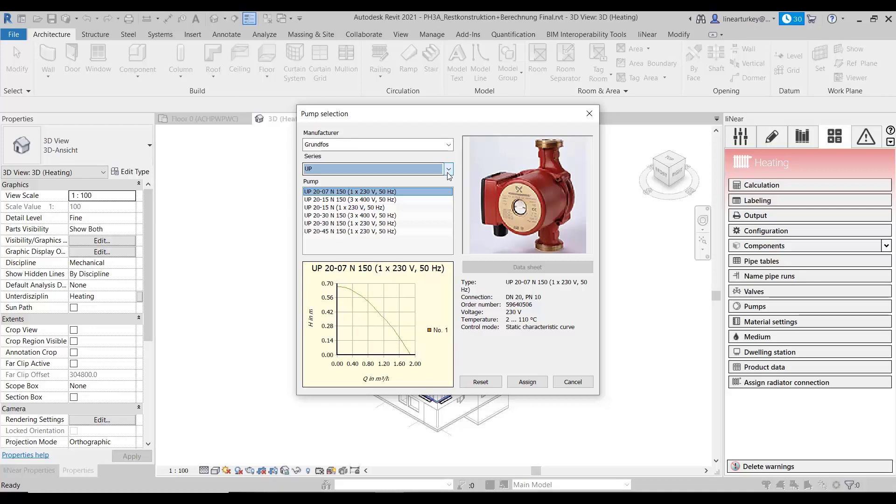
pyautogui.click(448, 174)
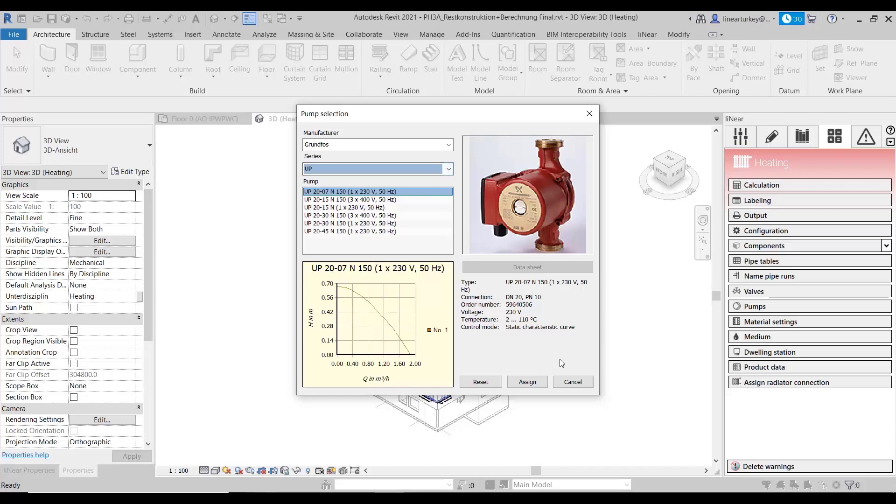
pyautogui.click(568, 377)
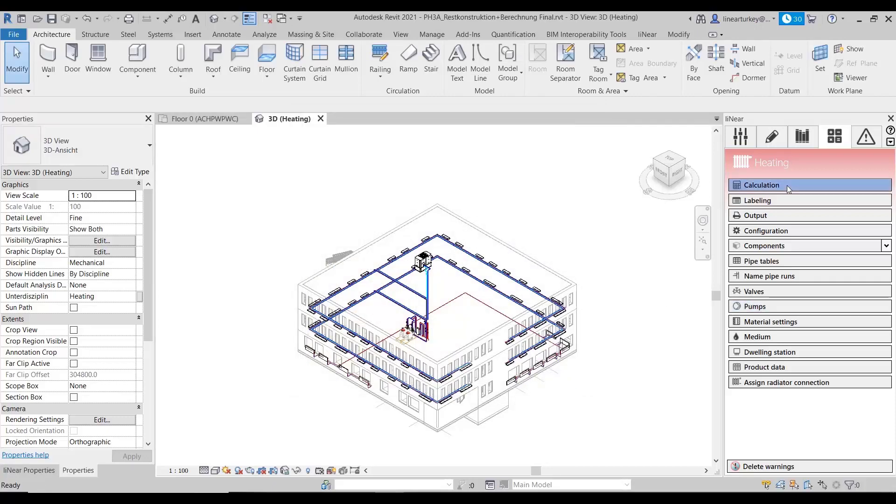
# Step: Open the heating calculation, read the boiler oversupply notification in its report list, and return to the calculation results
pyautogui.click(775, 186)
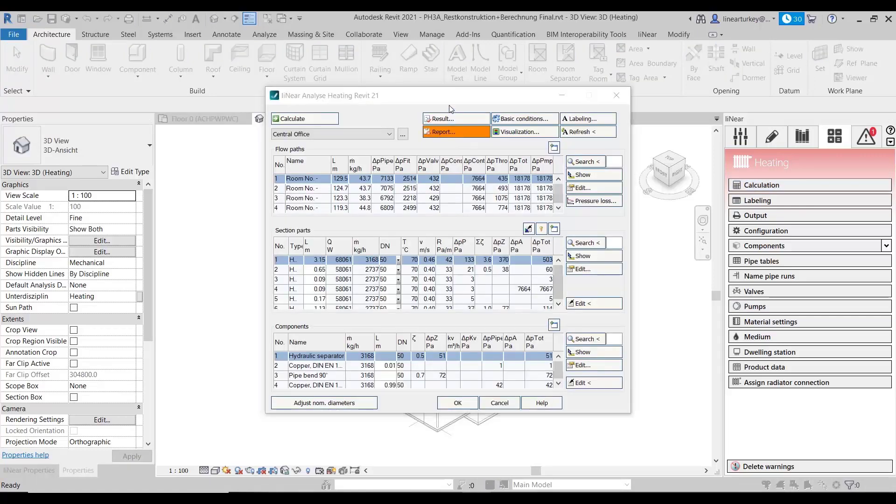
pyautogui.click(450, 131)
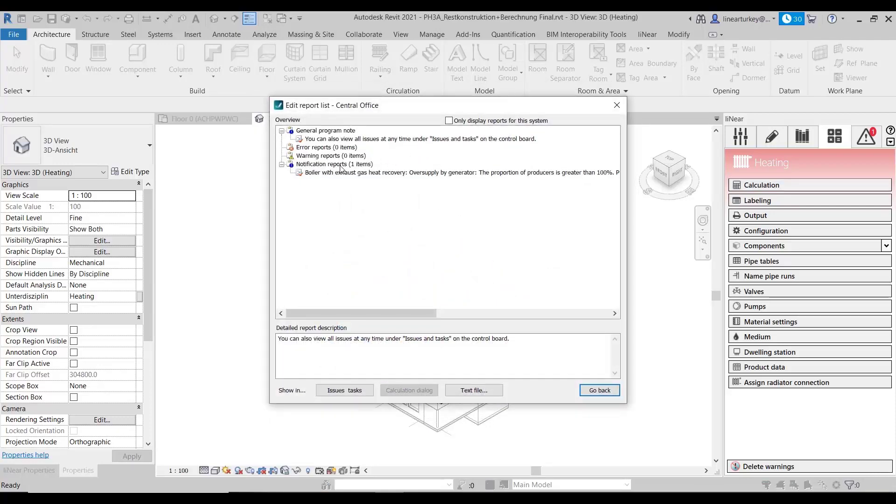
pyautogui.click(357, 173)
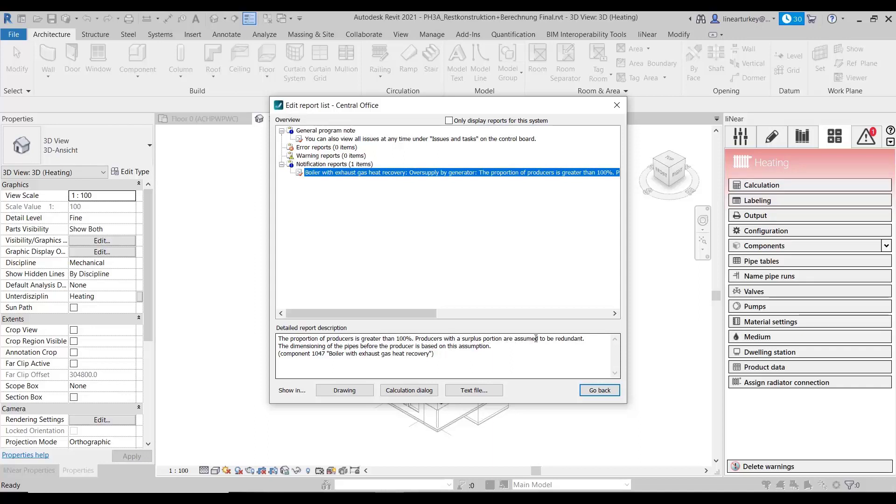
pyautogui.click(599, 390)
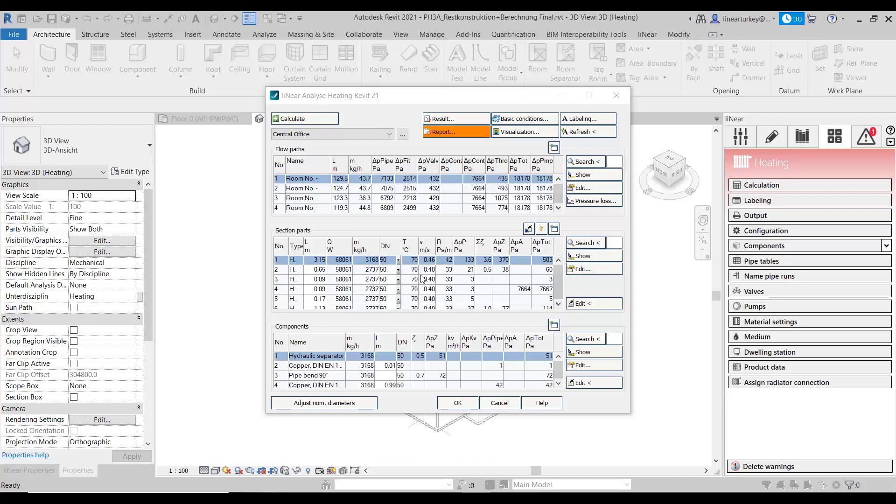
# Step: Expand the flow paths table and show flow path 1 in the 3D heating model, returning to the results
pyautogui.click(374, 199)
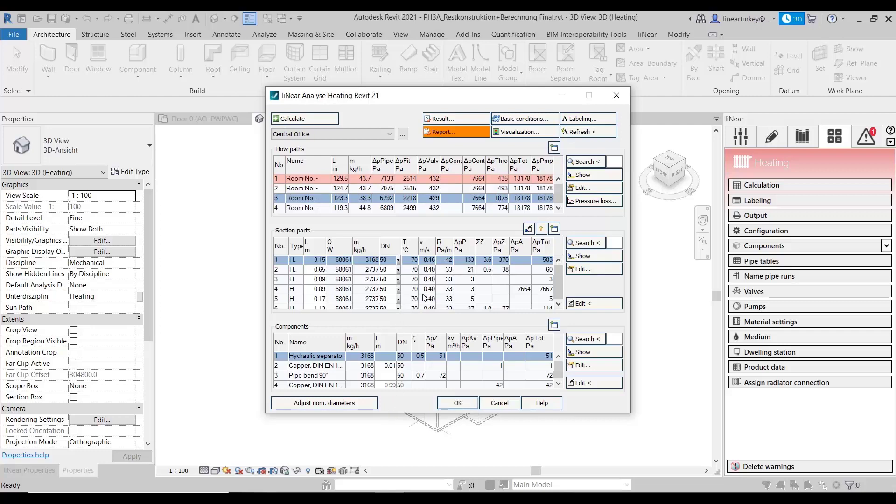
pyautogui.click(554, 147)
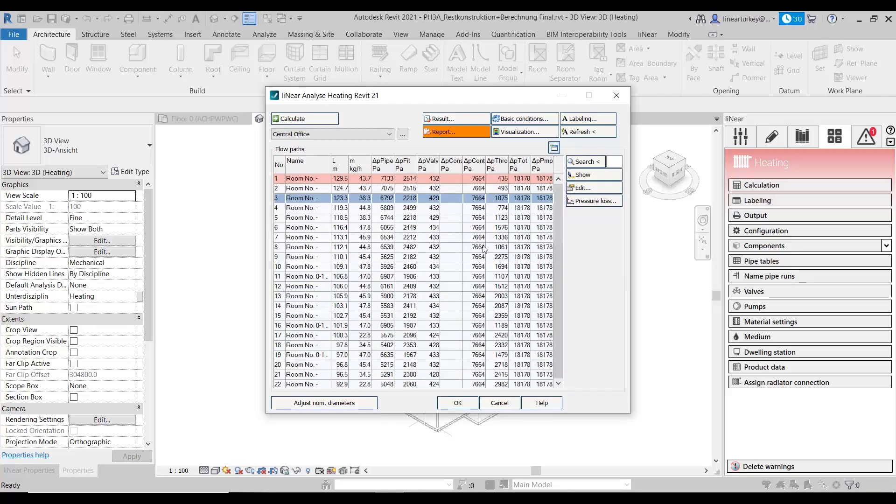
pyautogui.click(391, 181)
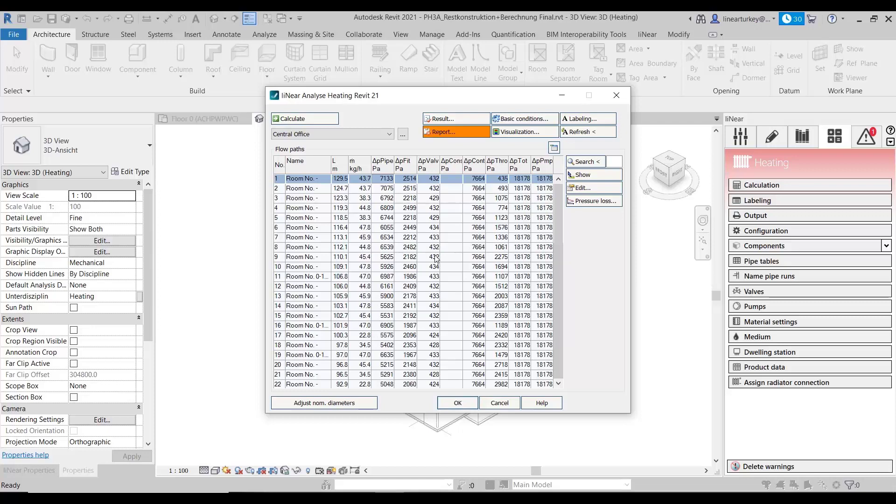
pyautogui.click(584, 174)
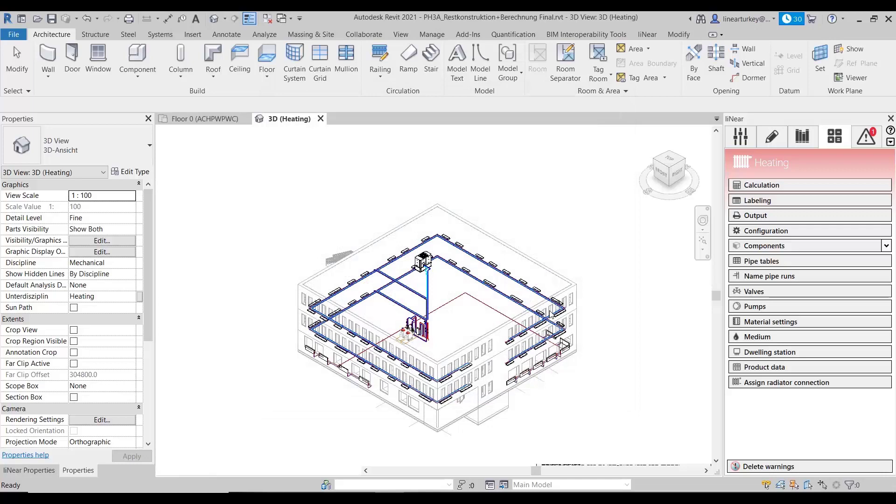
pyautogui.scroll(5, 551, 313)
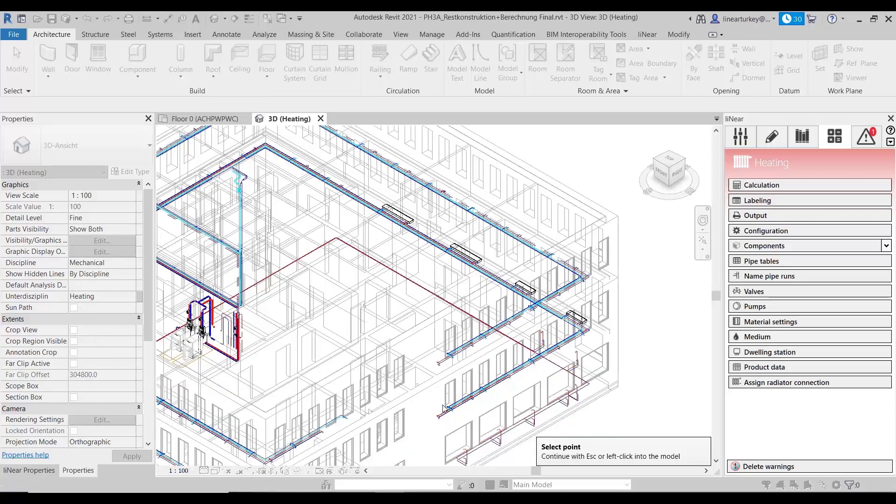
pyautogui.click(498, 328)
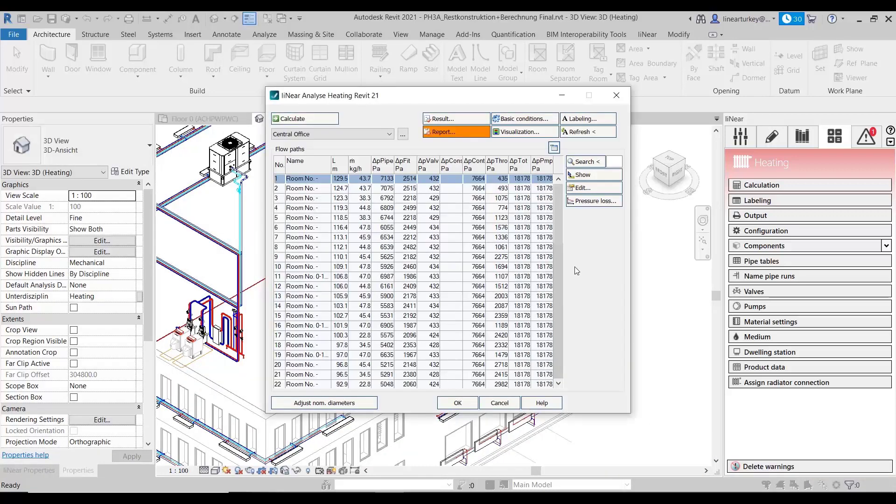
# Step: Find the flow path of an upper-storey fan convector picked in the 3D model and show its section parts and components
pyautogui.click(583, 161)
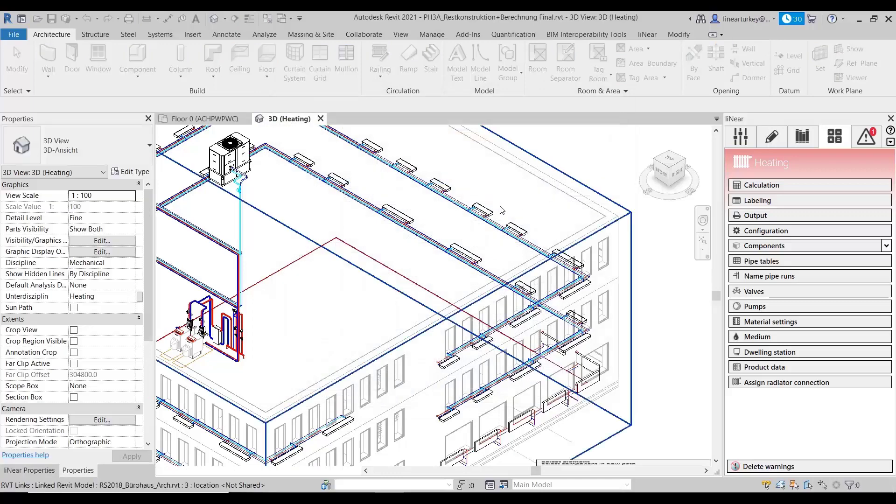
pyautogui.click(501, 211)
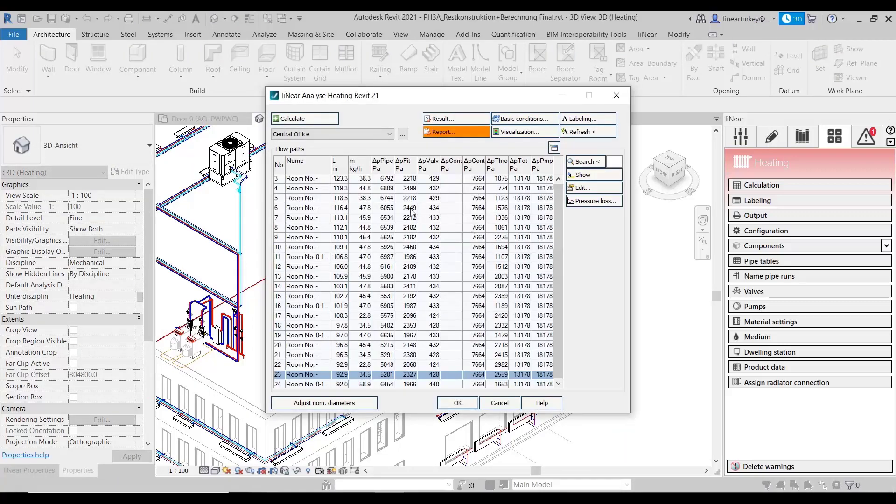
pyautogui.click(554, 147)
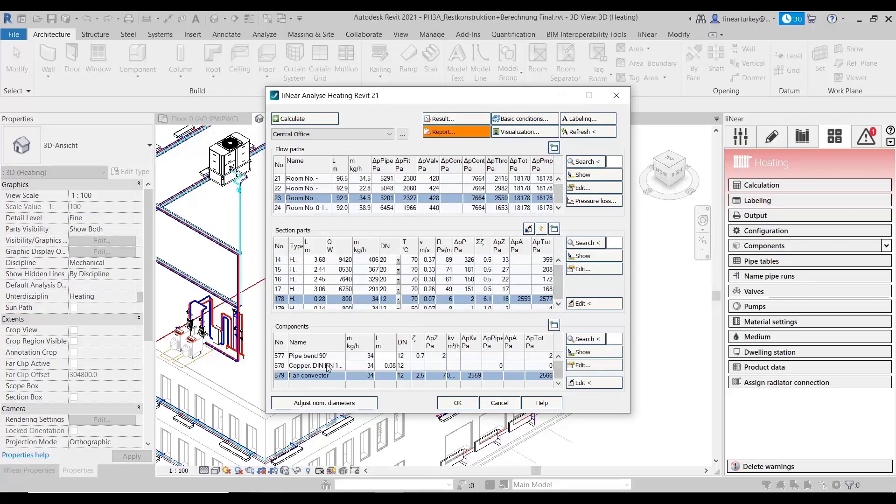
# Step: View the technical data of the selected fan convector, and those of the boiler picked in the 3D model
pyautogui.click(610, 364)
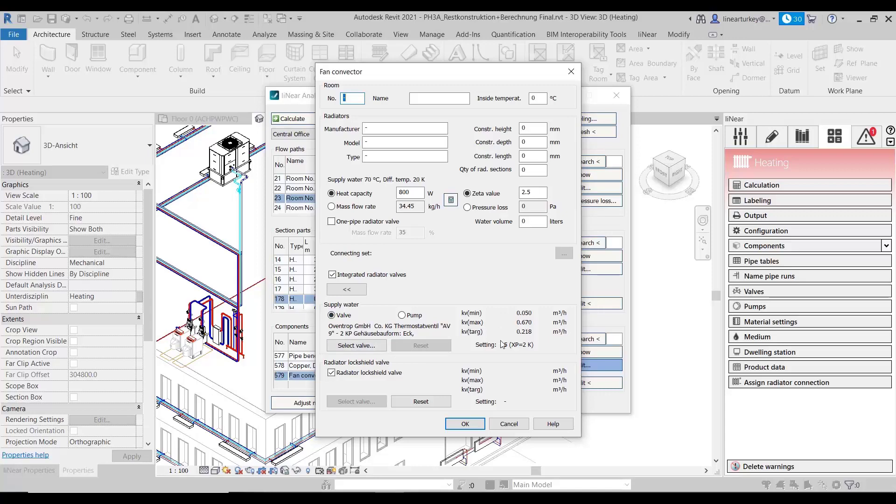
pyautogui.click(508, 424)
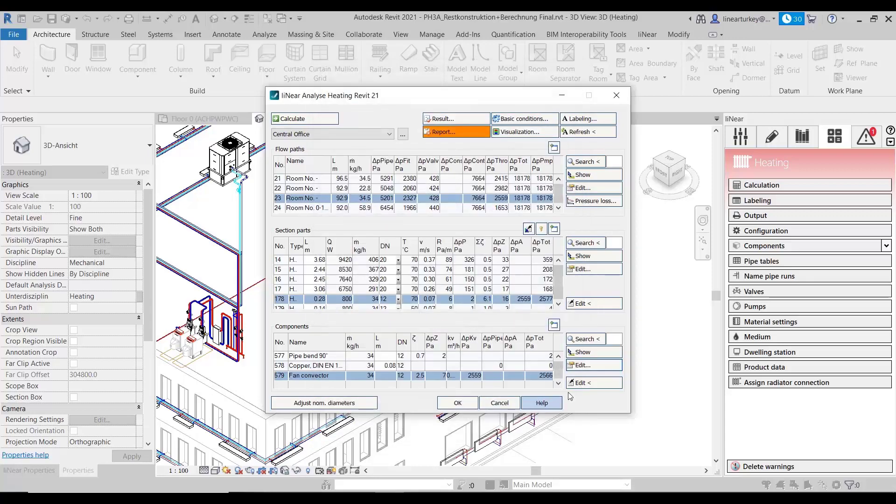
pyautogui.click(580, 383)
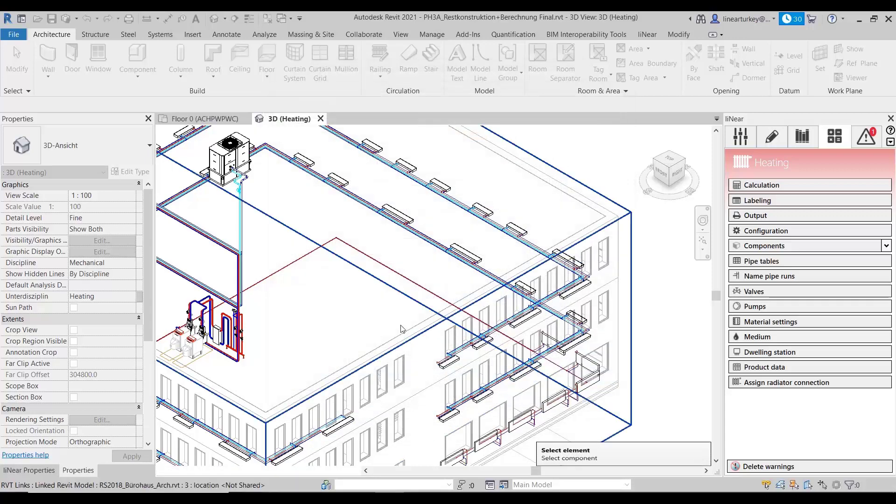
pyautogui.click(193, 345)
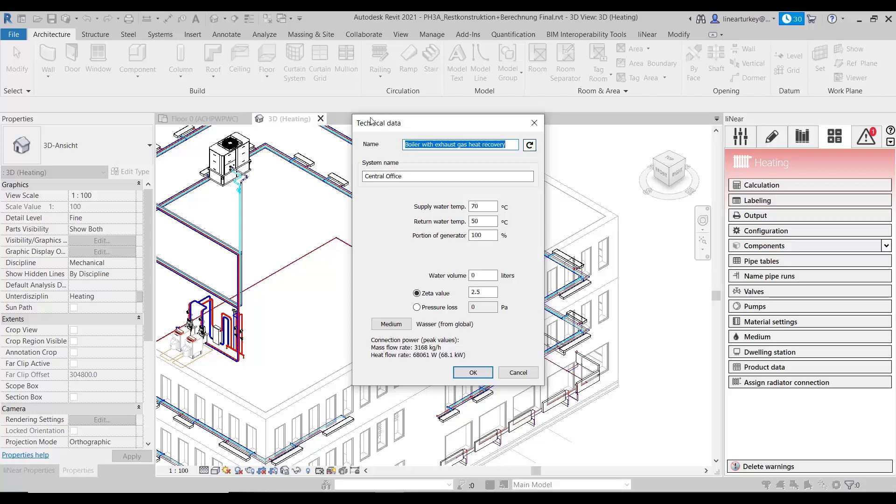
pyautogui.click(473, 372)
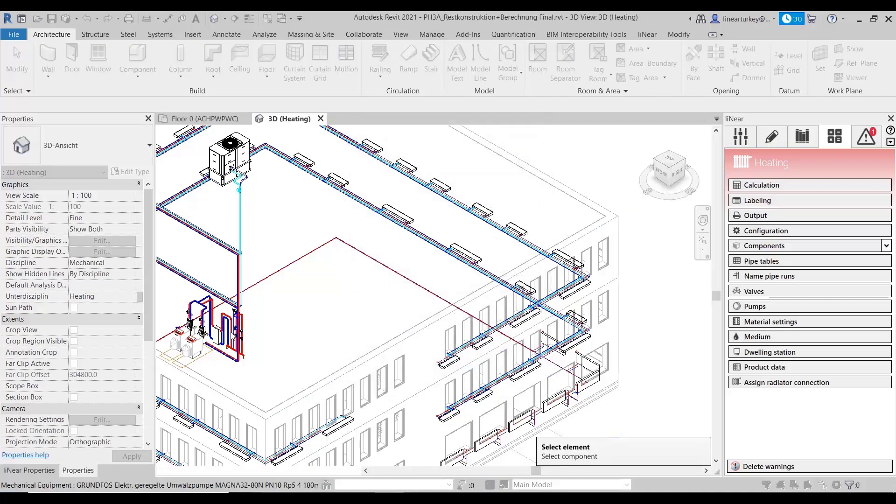
# Step: View the technical data of the circulating pump in the boiler pipework and its Grundfos UP catalog, without assigning a pump
pyautogui.scroll(3, 236, 336)
pyautogui.click(255, 333)
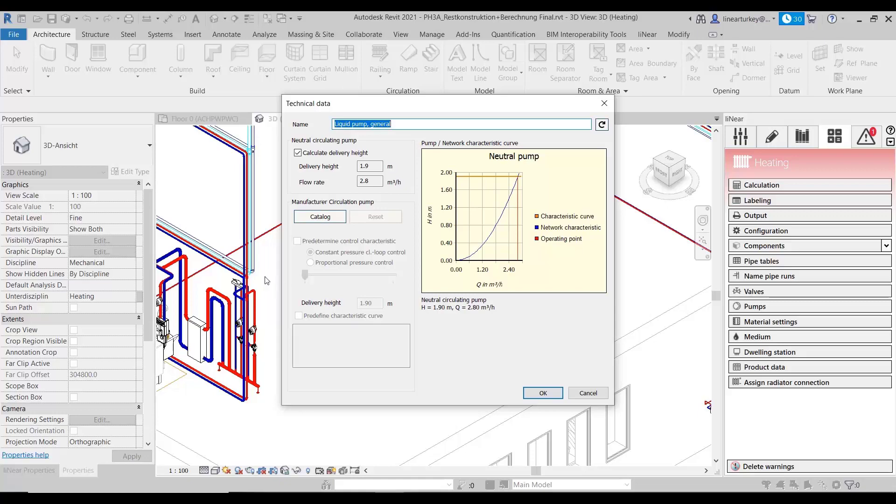
pyautogui.click(308, 218)
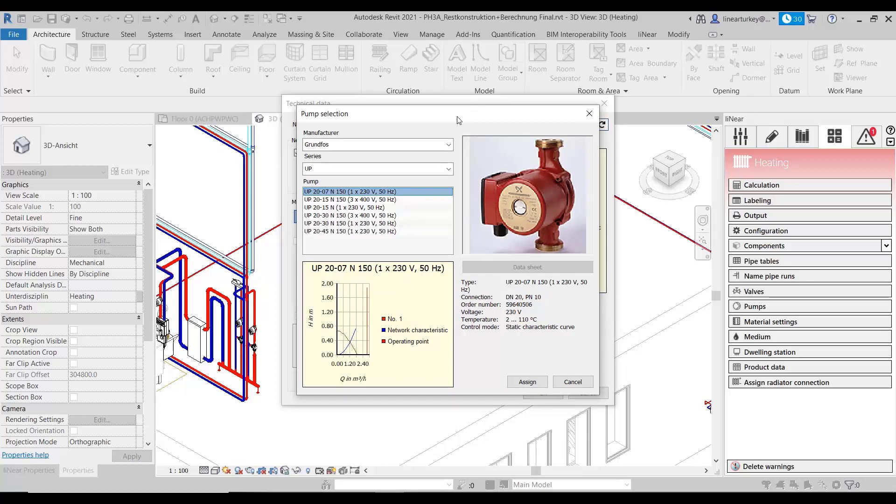
pyautogui.moveTo(458, 117); pyautogui.dragTo(530, 116)
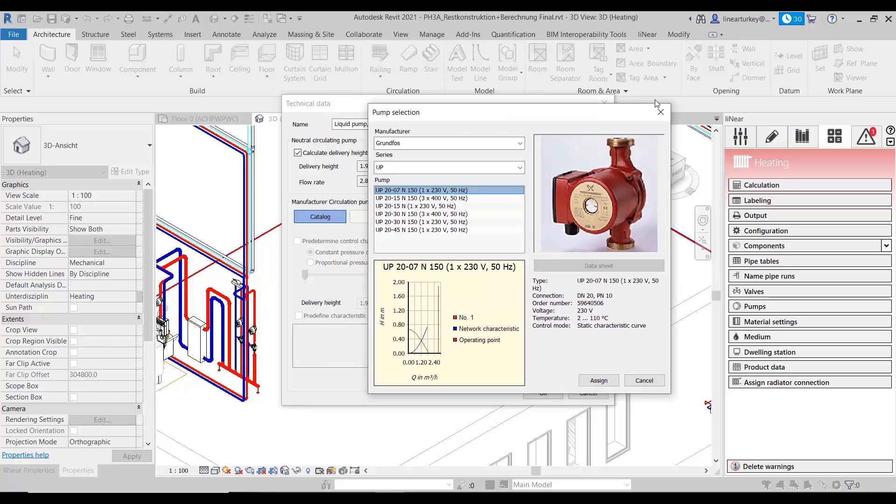
pyautogui.moveTo(570, 120); pyautogui.dragTo(766, 133)
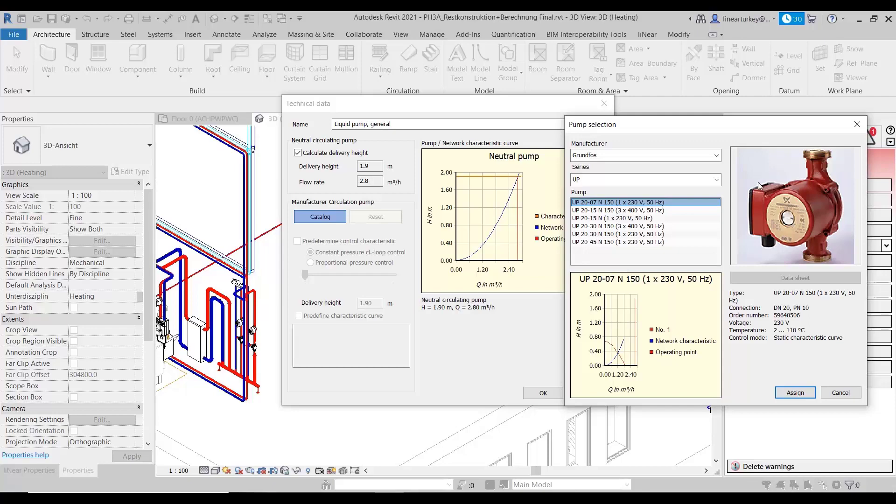
pyautogui.click(840, 395)
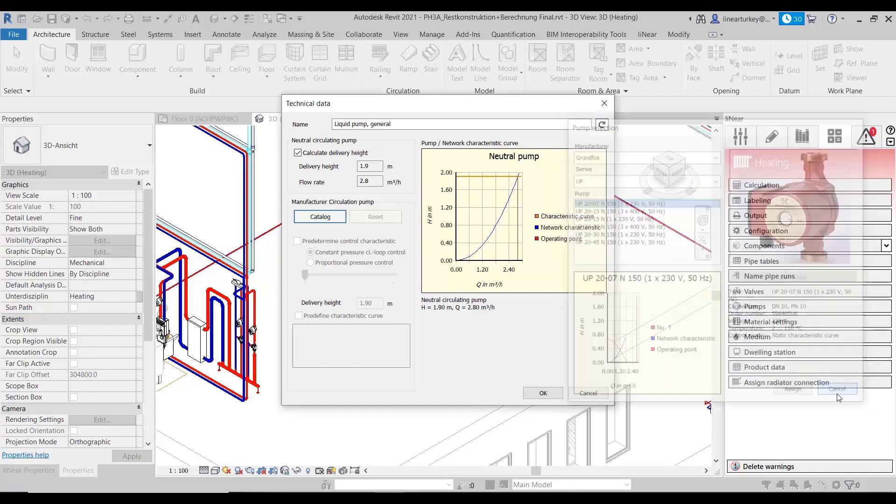
pyautogui.click(549, 392)
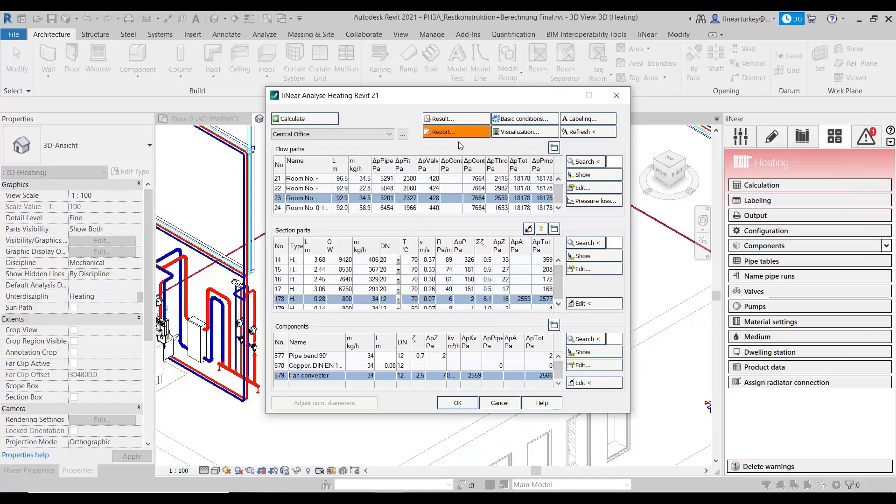
# Step: Read through the Central Office results for maximum pressure losses, valve settings, liquid volume and pipe heat losses, returning to the analysis
pyautogui.click(458, 118)
pyautogui.scroll(-2, 469, 236)
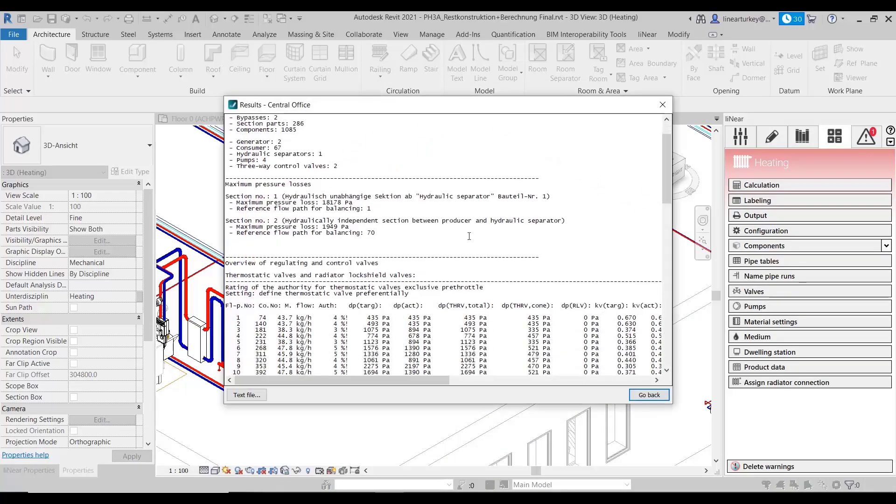
pyautogui.scroll(1, 469, 236)
pyautogui.scroll(-3, 470, 238)
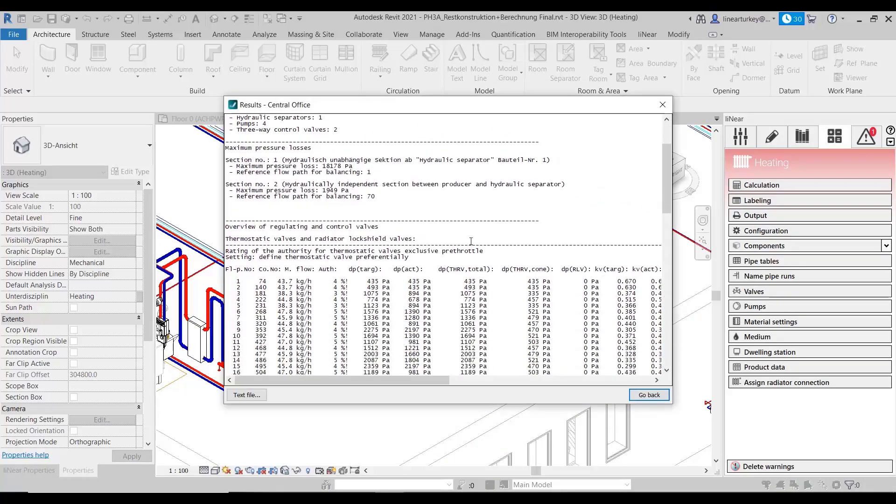
pyautogui.scroll(-1, 471, 241)
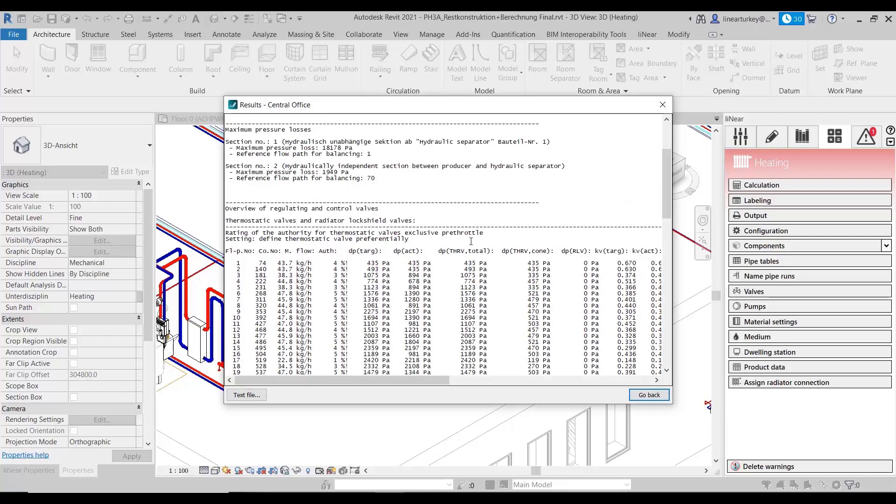
pyautogui.scroll(-3, 471, 241)
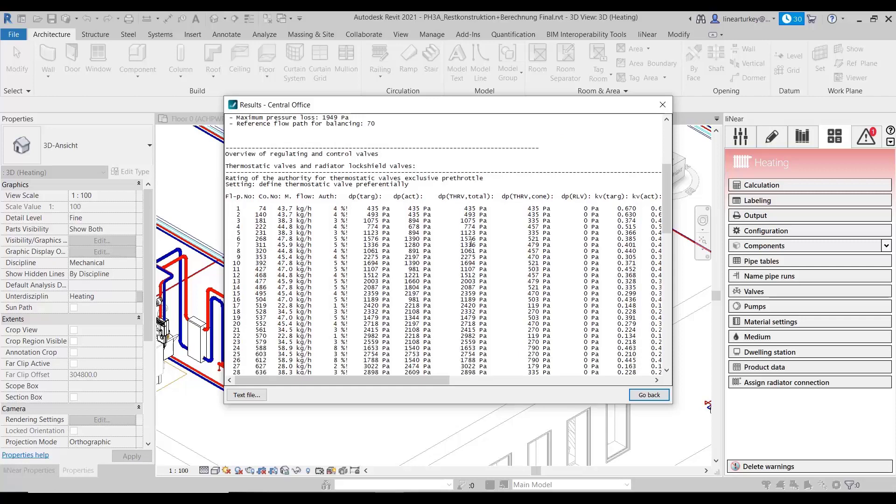
pyautogui.scroll(-3, 471, 243)
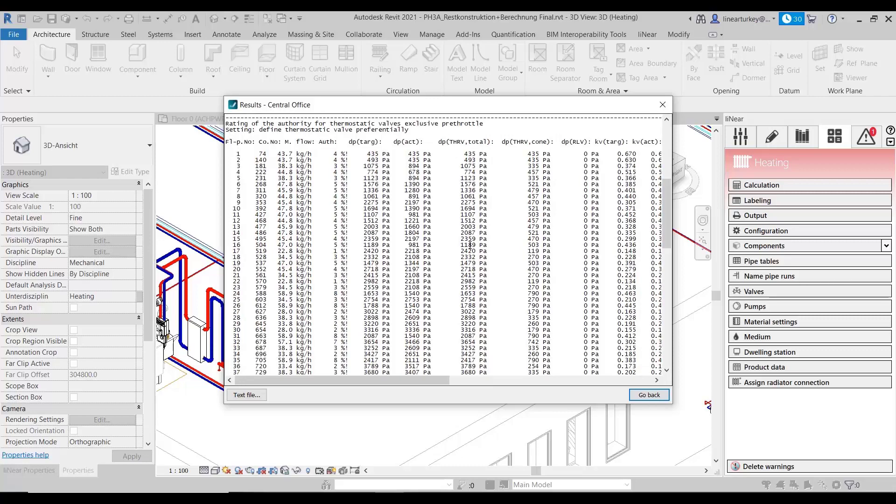
pyautogui.scroll(-20, 469, 247)
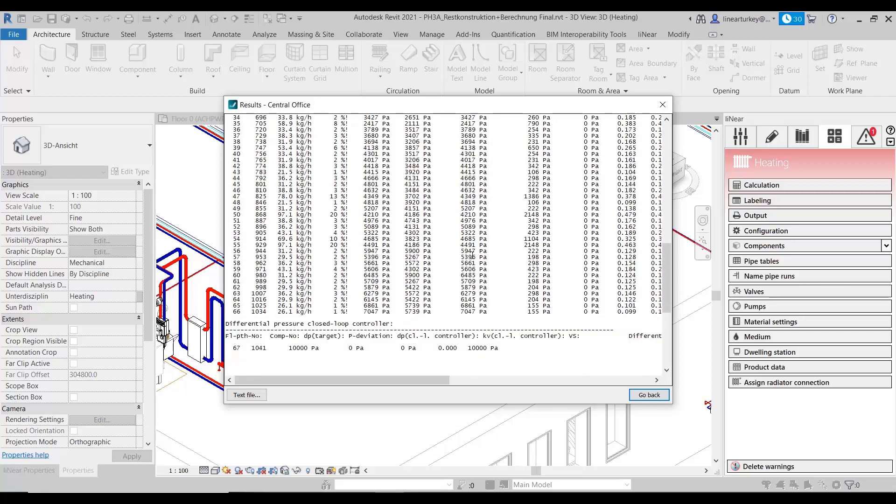
pyautogui.scroll(-2, 482, 265)
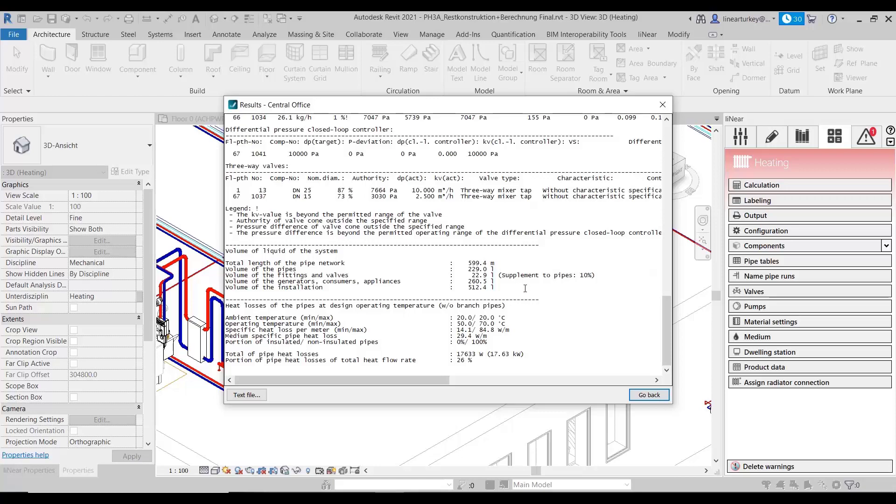
pyautogui.click(649, 395)
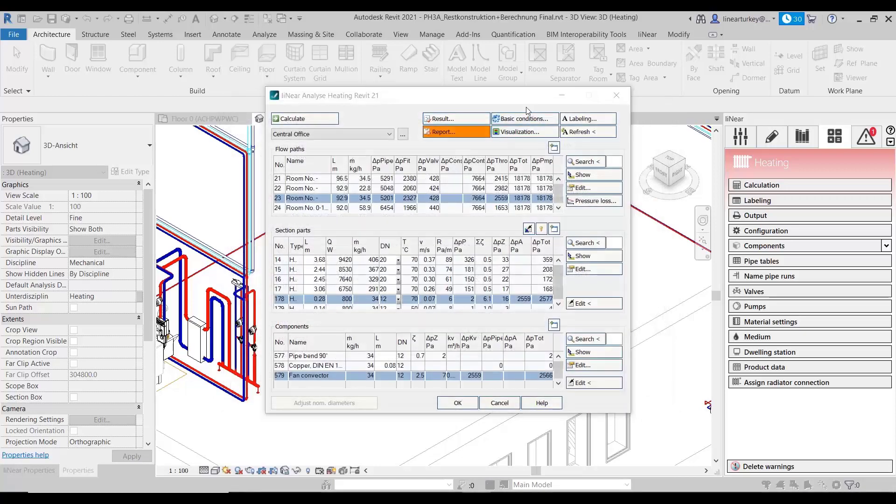
# Step: Visualize the velocity of the Central Office heating network by colour in the 3D model
pyautogui.click(521, 132)
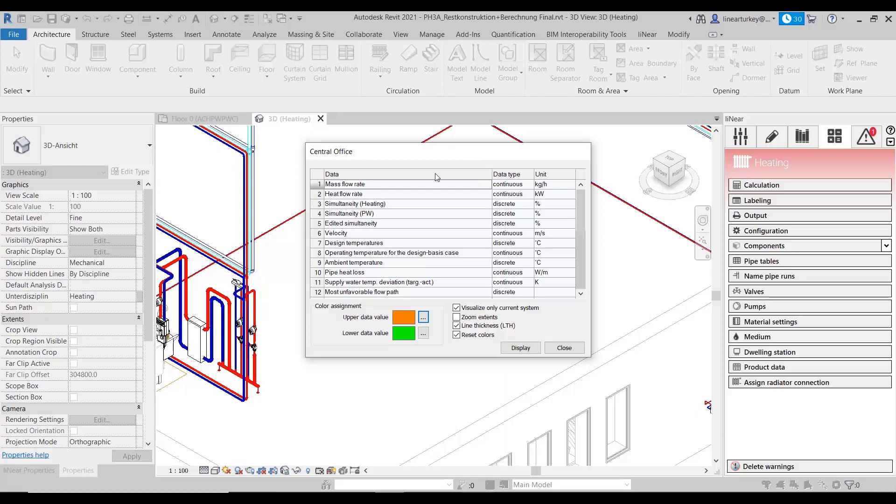
pyautogui.click(319, 234)
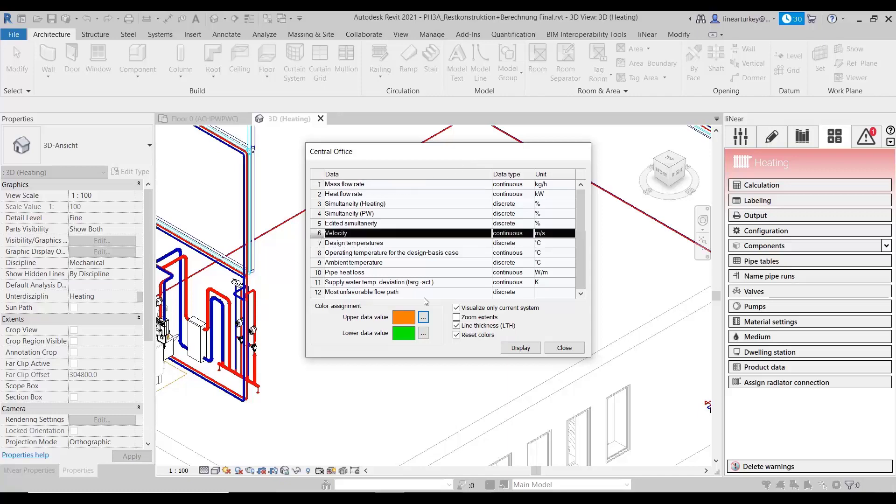
pyautogui.click(516, 348)
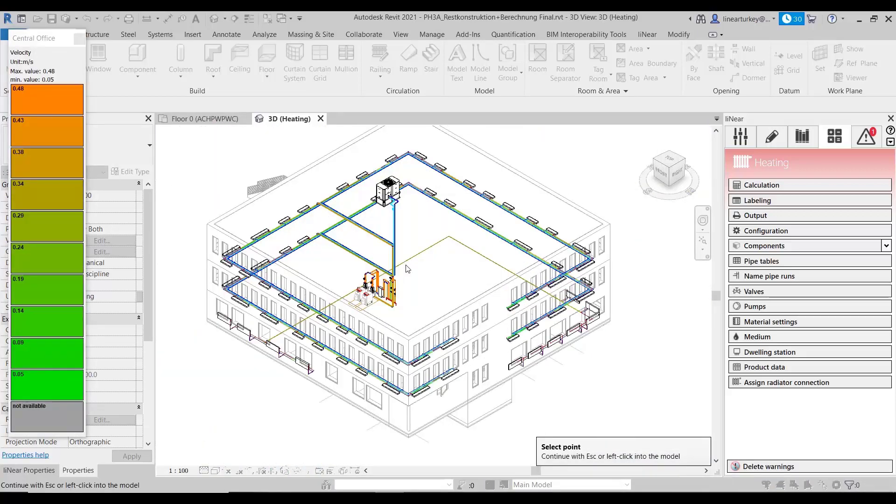
pyautogui.click(288, 261)
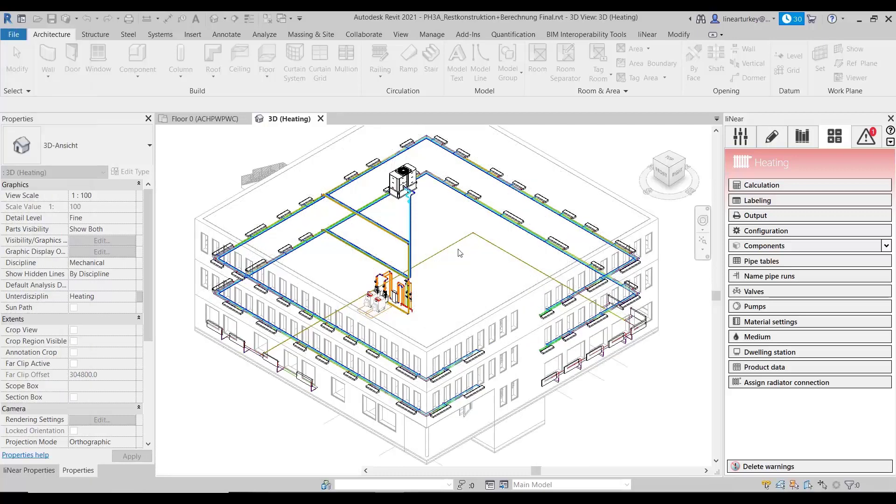
# Step: Visualize the pipes' nominal diameters by colour in the 3D model, inspect the boiler area, and close the visualization
pyautogui.scroll(-3, 442, 245)
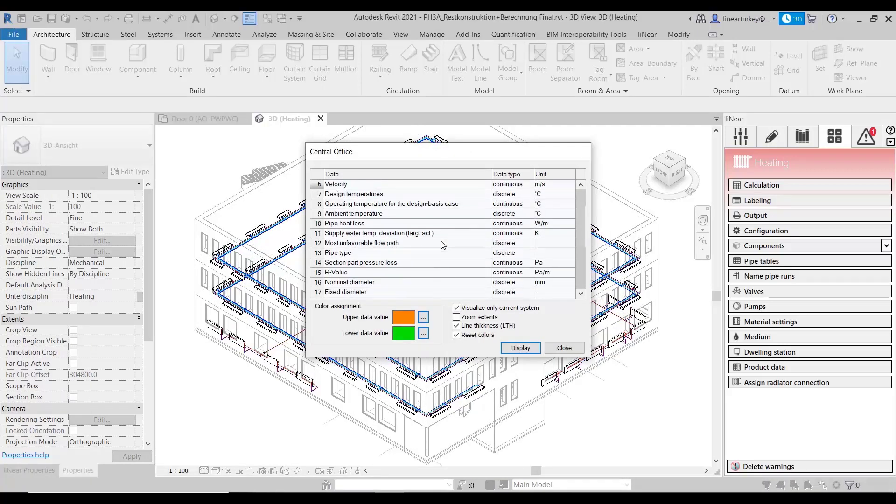
pyautogui.click(329, 254)
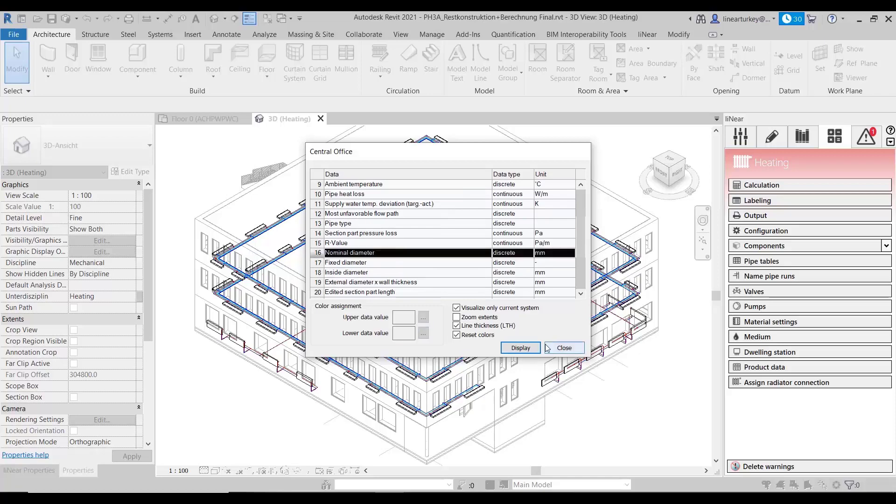
pyautogui.click(520, 348)
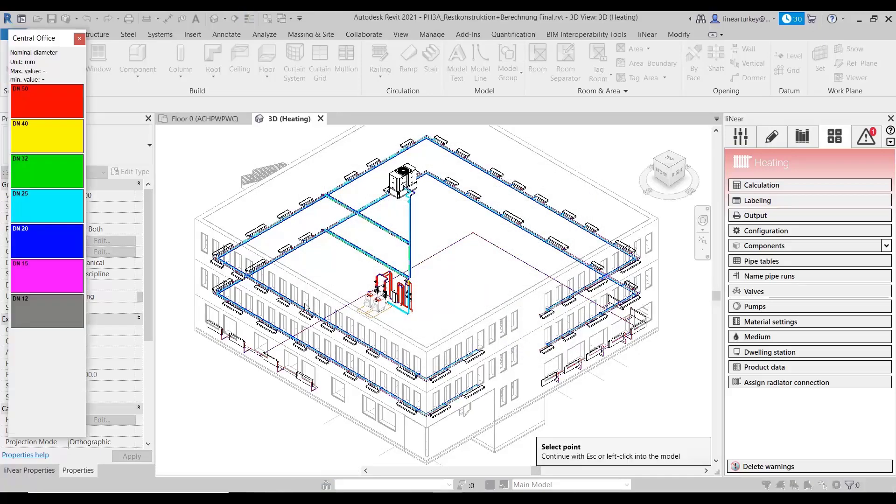
pyautogui.scroll(3, 306, 307)
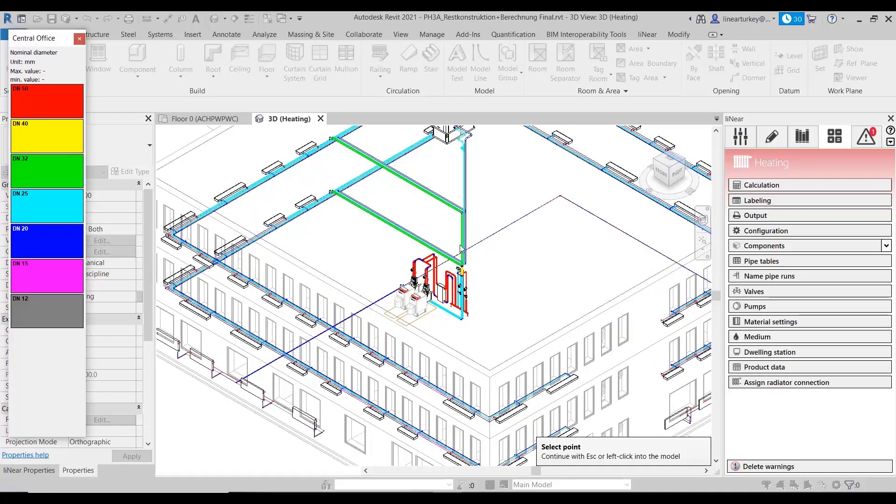
pyautogui.press('Escape')
pyautogui.click(565, 348)
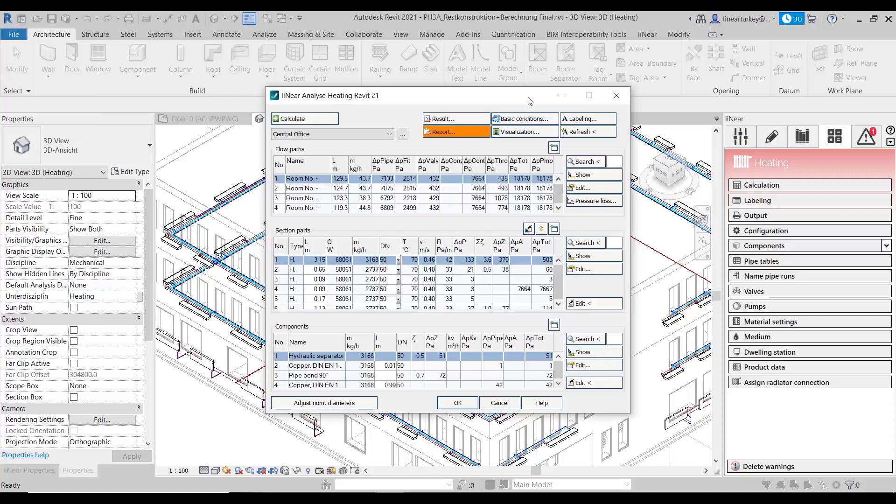
# Step: Open the heating network's labeling settings and review the export parameters configured for the radiator and convector consumers
pyautogui.click(602, 122)
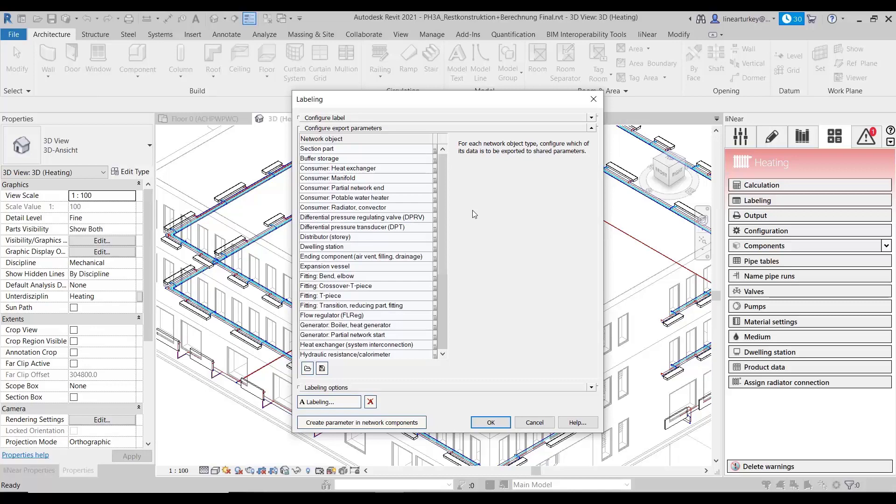
pyautogui.scroll(-3, 376, 256)
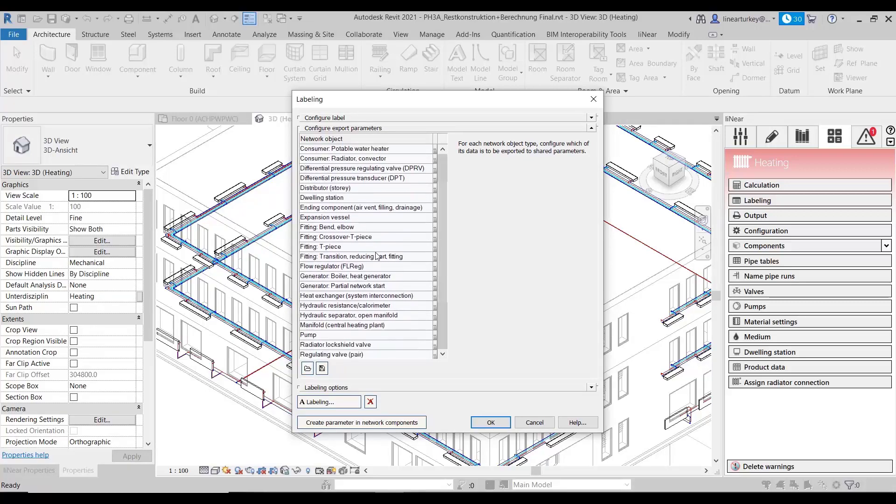
pyautogui.scroll(-2, 376, 256)
pyautogui.scroll(3, 387, 252)
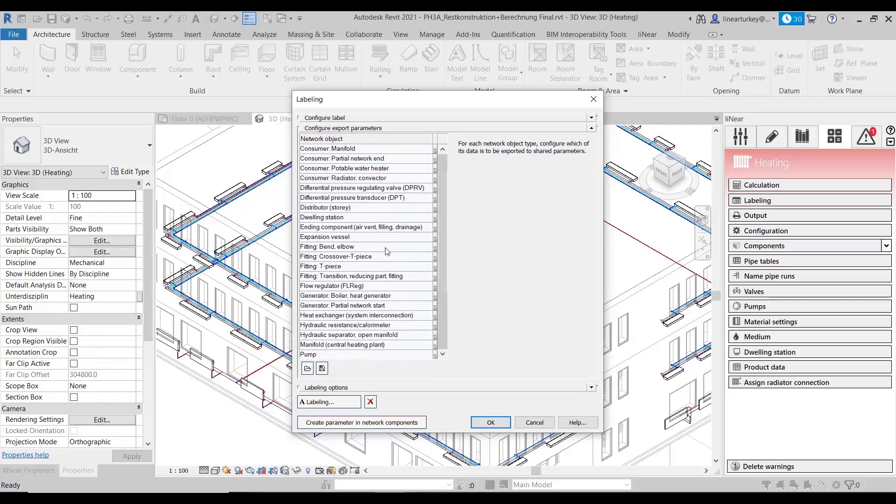
pyautogui.scroll(-1, 388, 252)
pyautogui.click(435, 168)
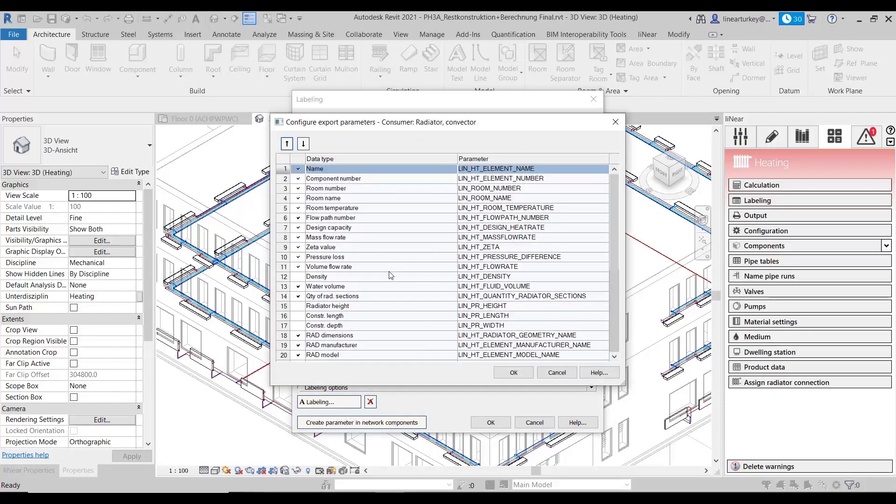
pyautogui.scroll(-4, 379, 297)
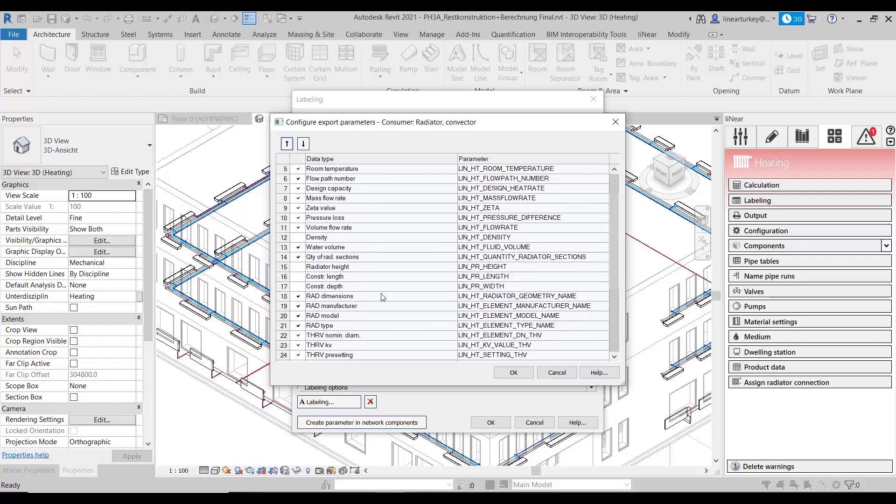
pyautogui.scroll(-1, 379, 293)
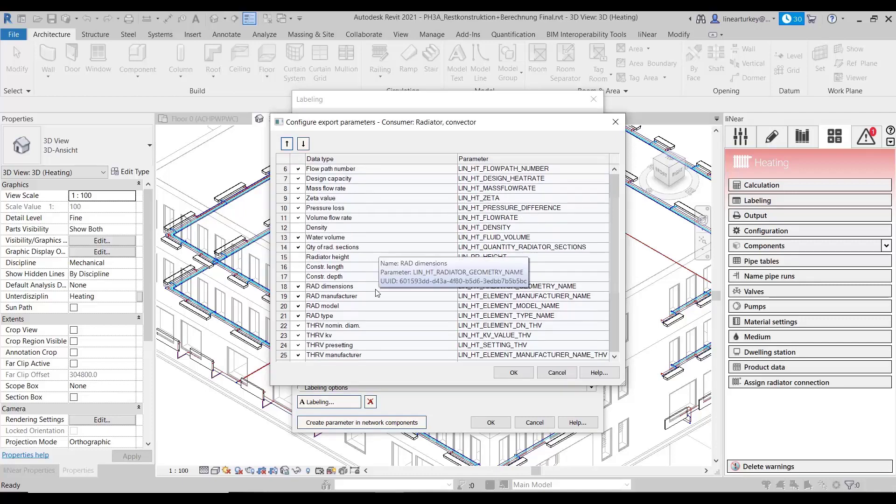
pyautogui.scroll(-3, 378, 293)
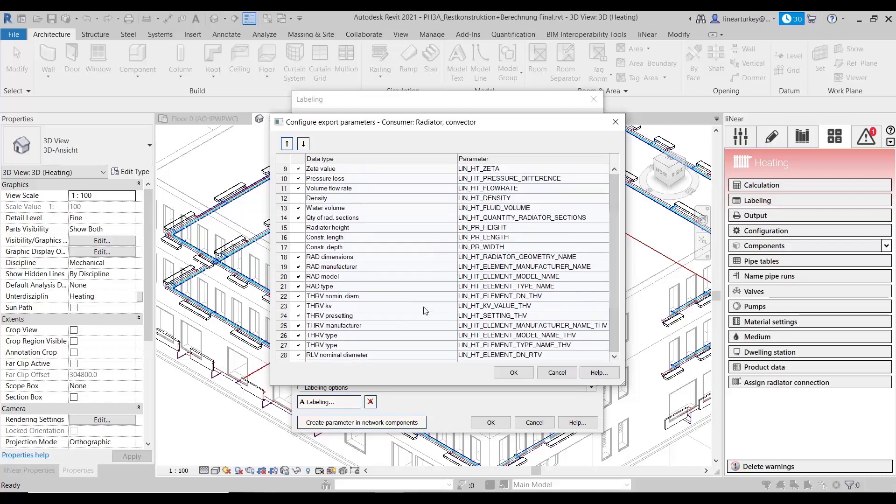
pyautogui.click(514, 372)
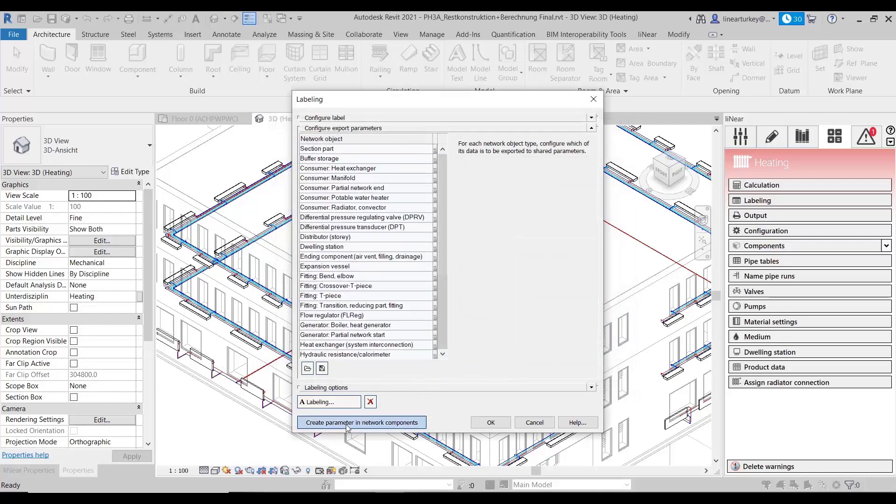
# Step: Create the export parameters in the network components, accept the labeling settings and close the heating analysis
pyautogui.click(385, 424)
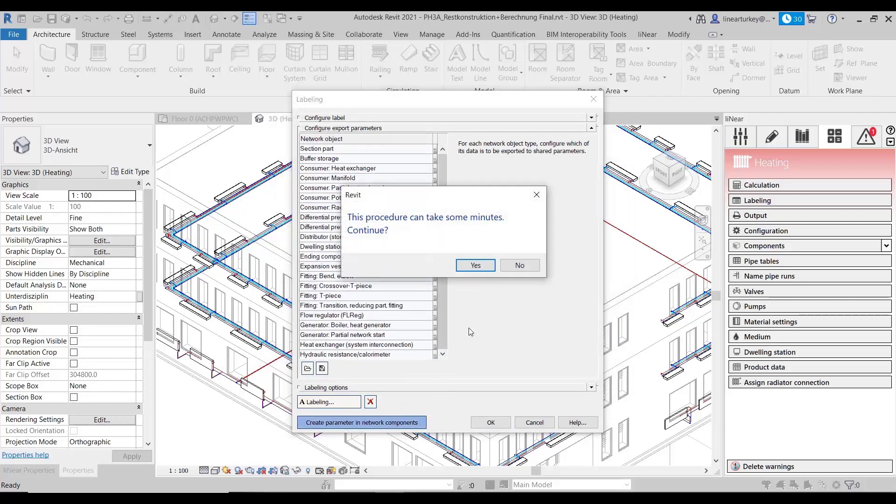
pyautogui.click(480, 269)
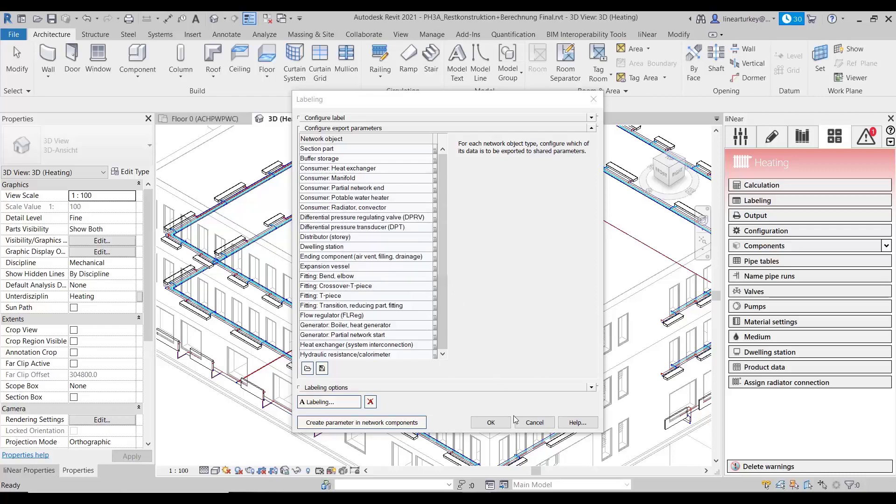
pyautogui.click(491, 423)
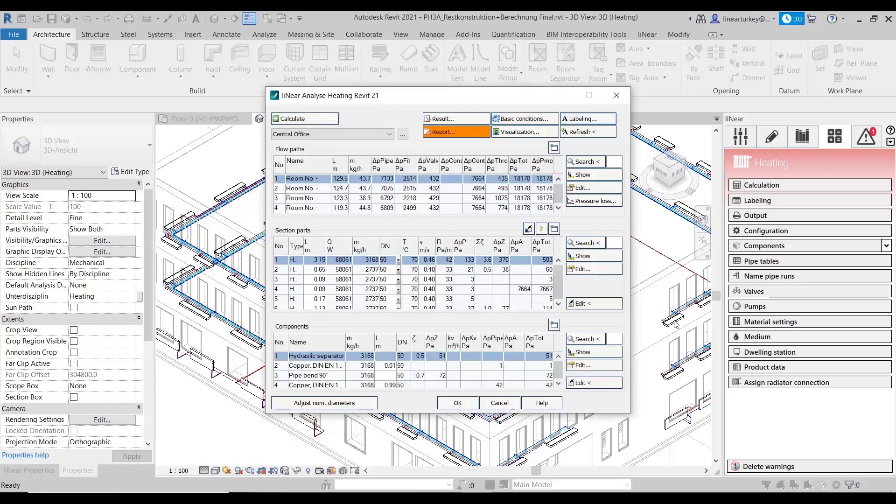
pyautogui.click(499, 403)
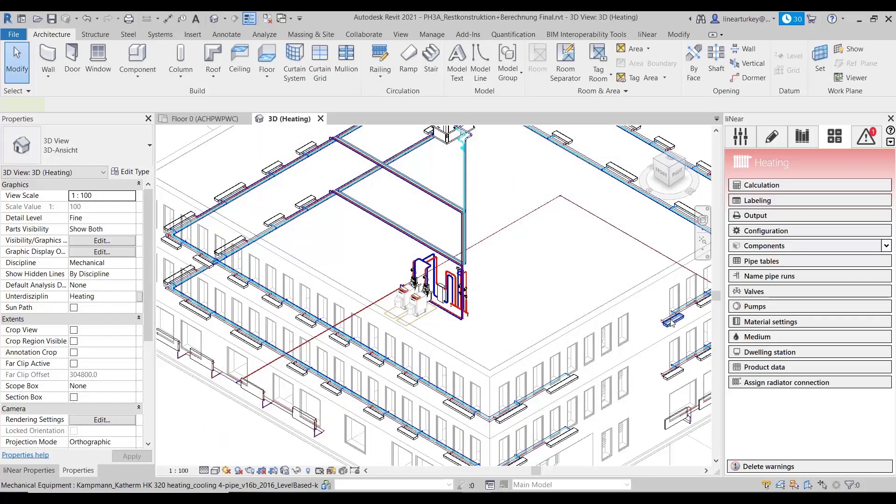
# Step: Inspect the exported liNear parameters of the Kampmann Katherm HK 320 convector on Floor 2
pyautogui.click(671, 321)
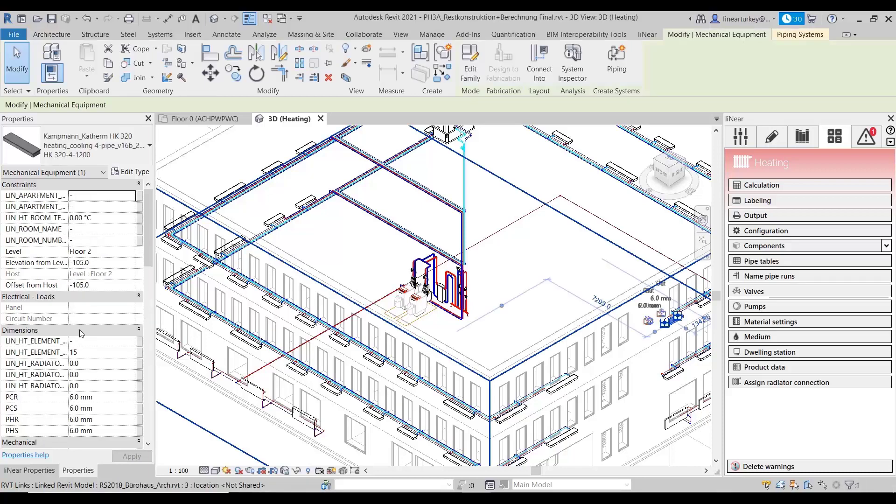
pyautogui.scroll(-3, 46, 385)
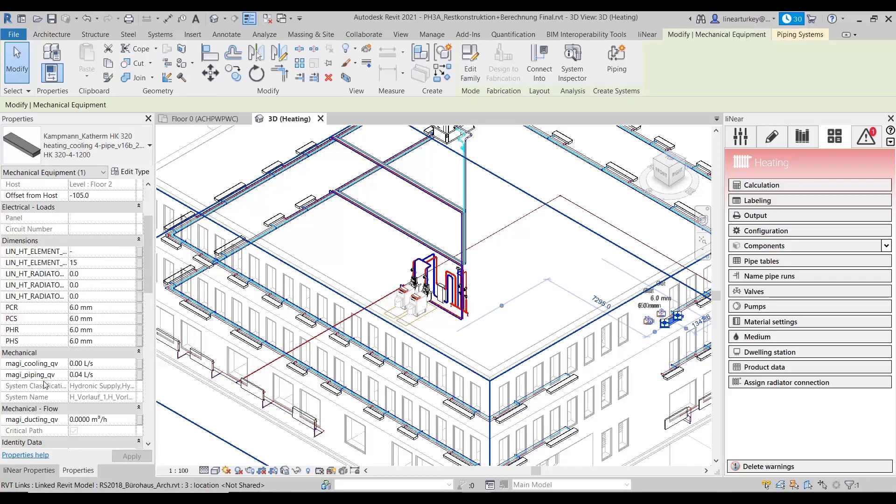
pyautogui.scroll(-10, 45, 386)
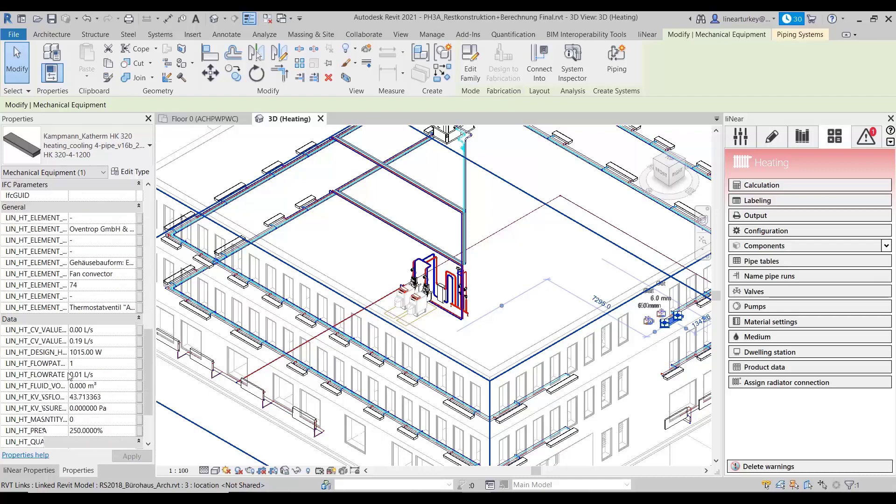
pyautogui.scroll(-4, 69, 376)
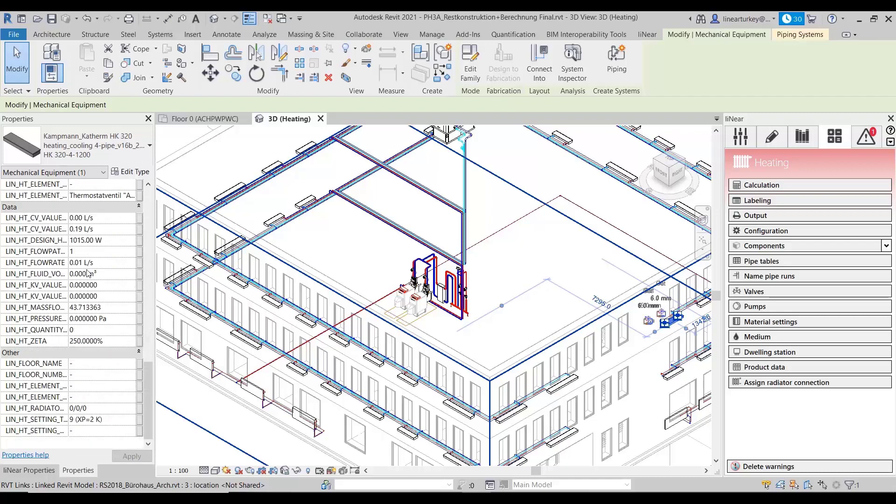
pyautogui.scroll(12, 88, 273)
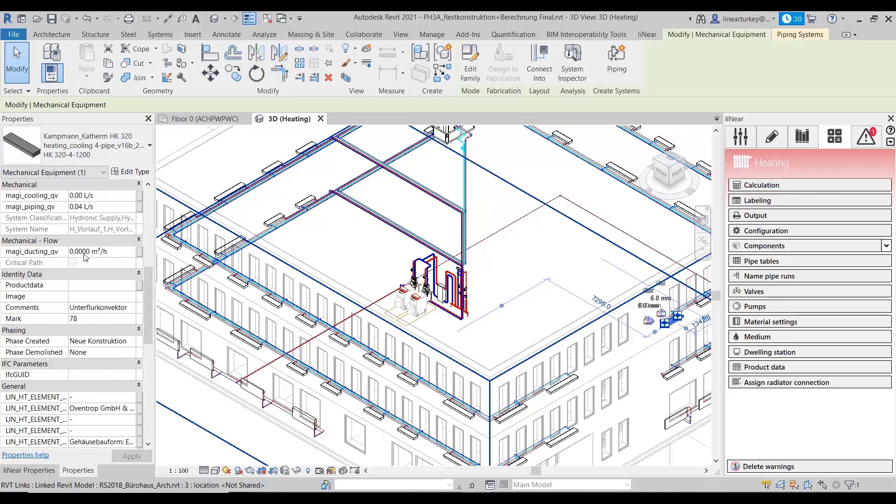
pyautogui.scroll(2, 86, 257)
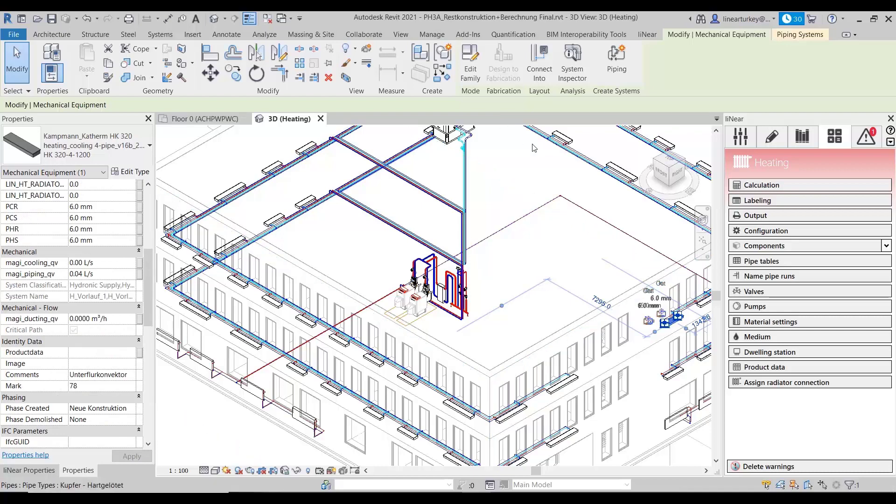
# Step: Read the pipe network issue about generator oversupply at the boiler with exhaust gas heat recovery
pyautogui.click(868, 135)
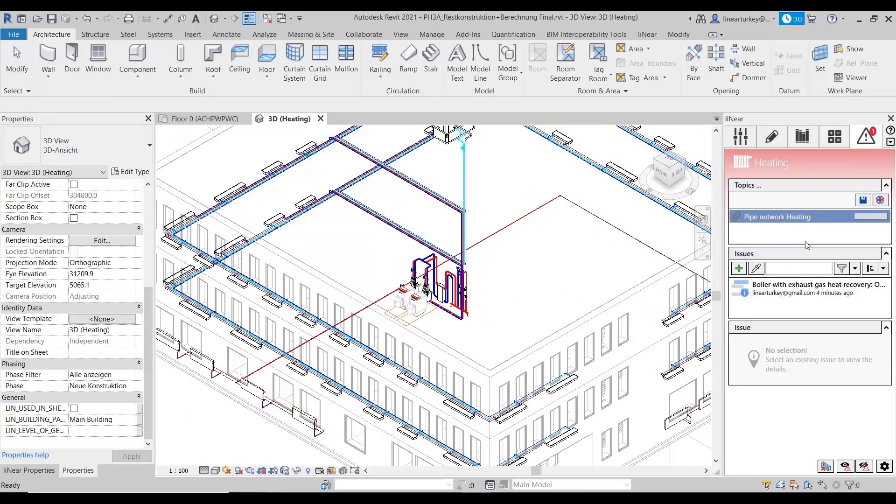
pyautogui.click(807, 294)
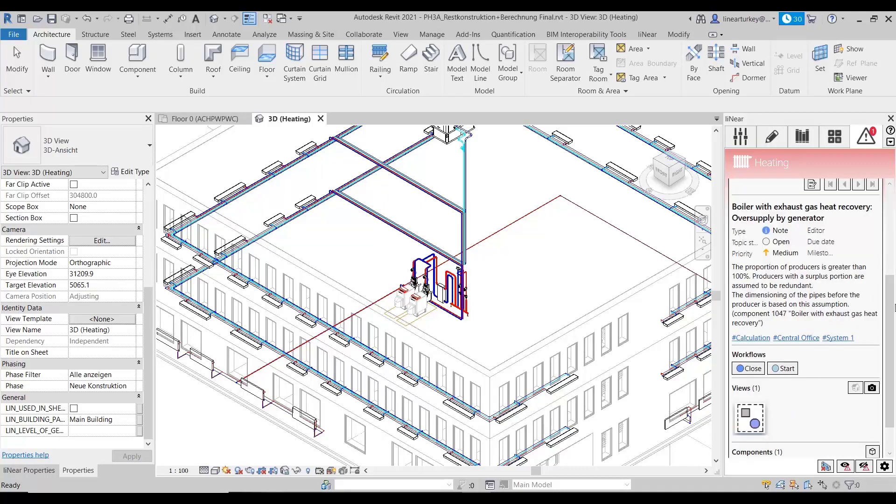
pyautogui.moveTo(895, 308); pyautogui.dragTo(893, 279)
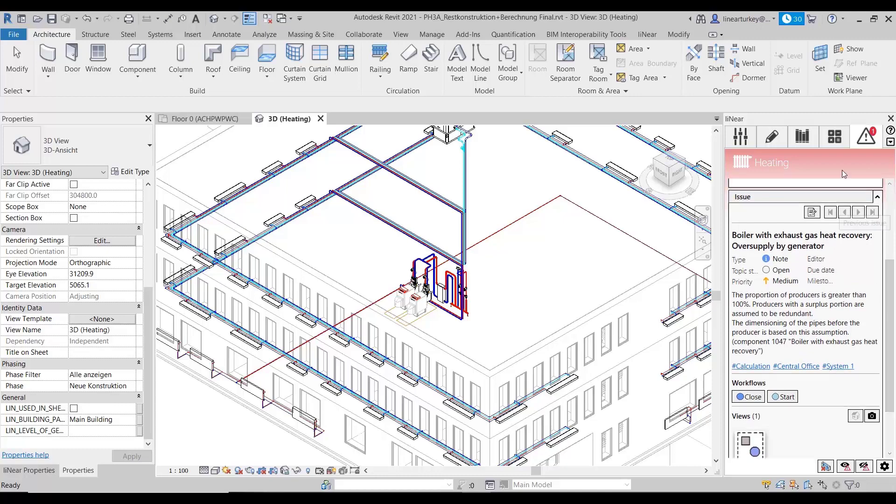
# Step: Open the heating output for the whole project, include the Material item and bring up the print preview
pyautogui.click(835, 136)
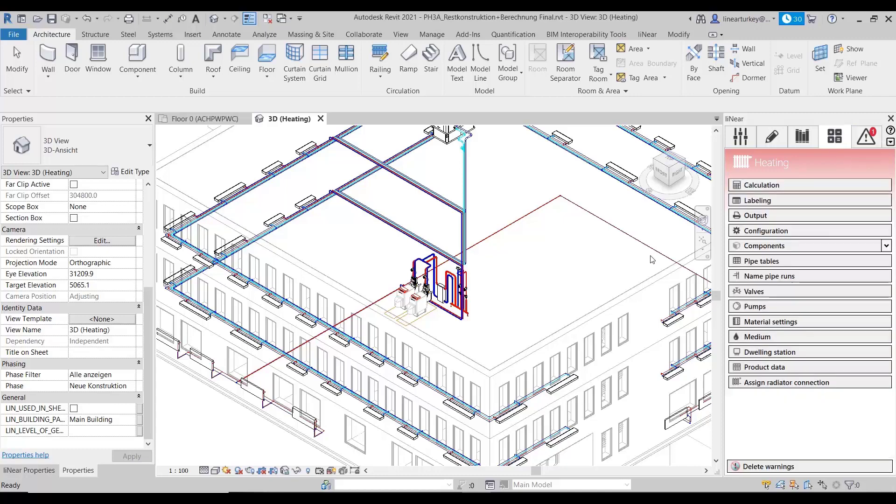
pyautogui.click(766, 217)
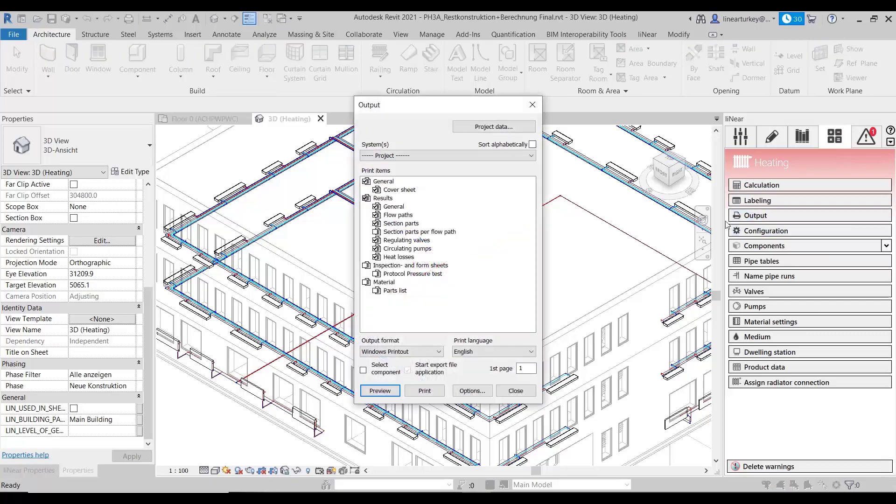
pyautogui.moveTo(444, 110); pyautogui.dragTo(459, 113)
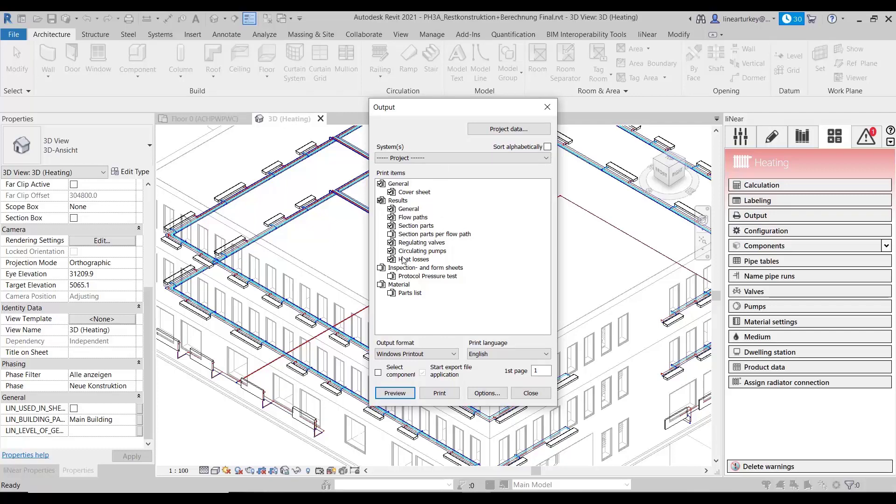
pyautogui.click(404, 395)
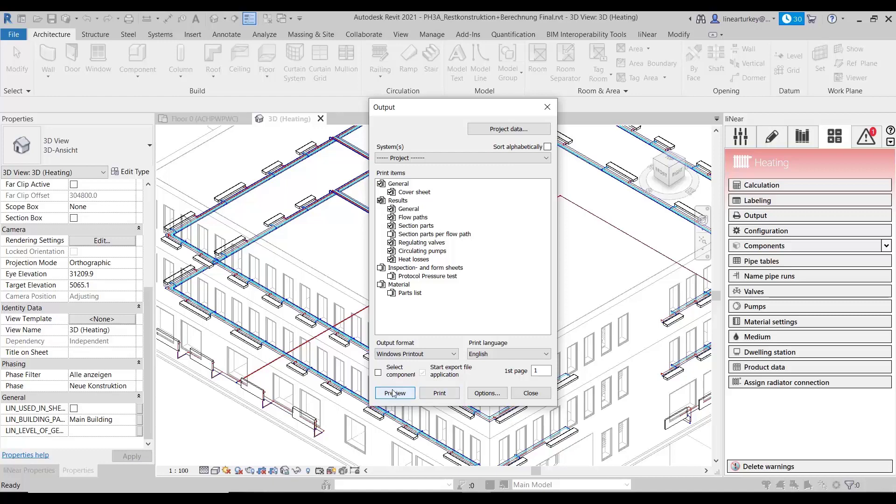
pyautogui.click(381, 285)
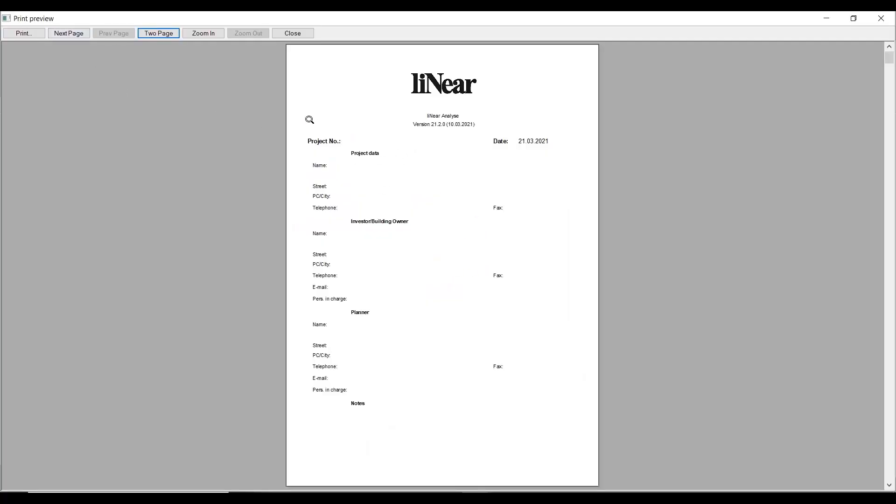
# Step: Page through the report preview from the cover sheet past the general data and section parts to the Central Office valve settings
pyautogui.click(79, 34)
pyautogui.click(79, 33)
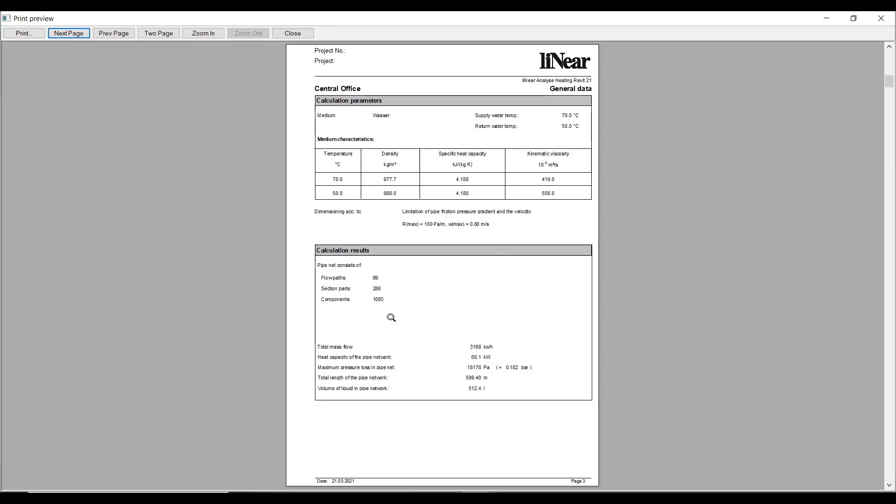
pyautogui.click(73, 33)
pyautogui.click(73, 33)
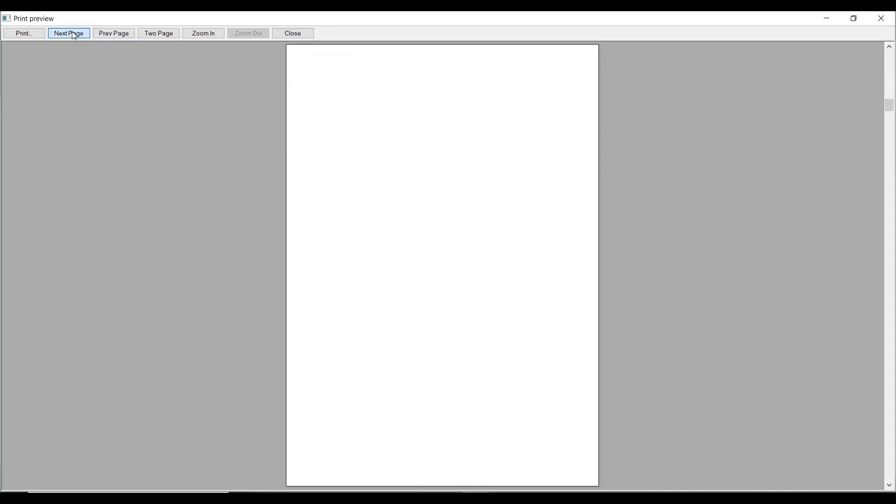
pyautogui.click(74, 35)
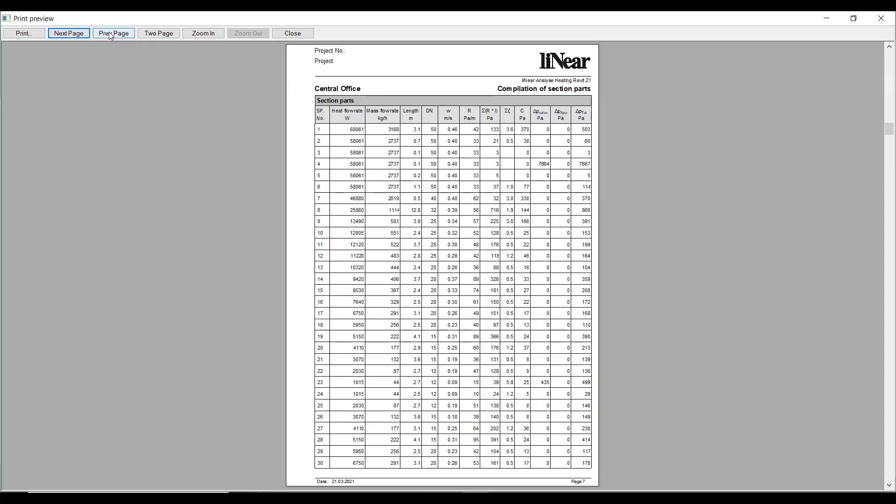
pyautogui.click(108, 34)
pyautogui.click(58, 33)
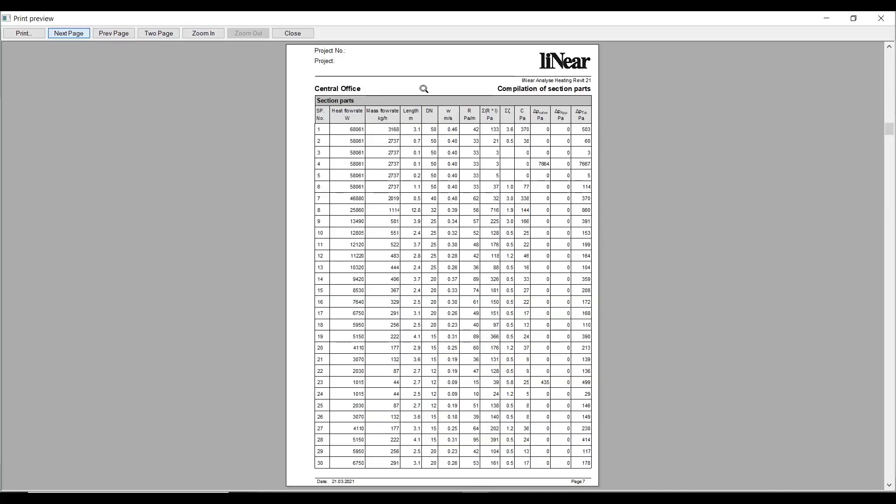
pyautogui.click(77, 34)
pyautogui.click(78, 34)
pyautogui.click(78, 34)
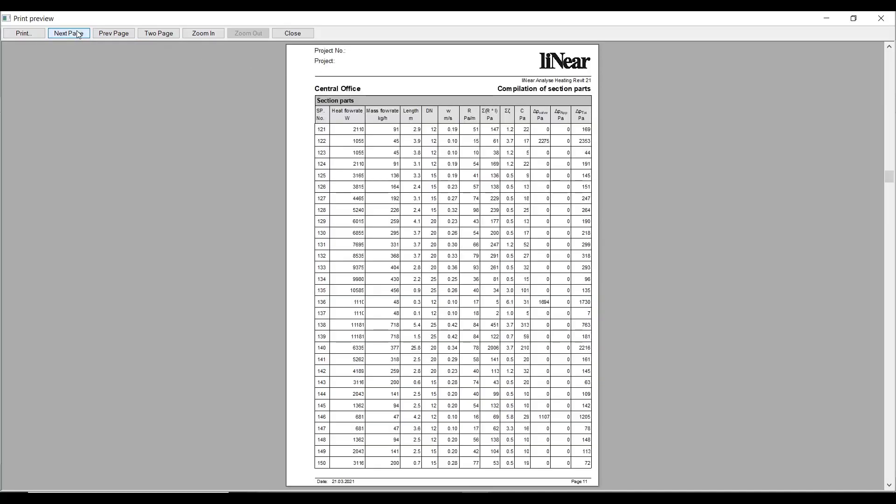
pyautogui.click(78, 34)
pyautogui.click(78, 34)
pyautogui.click(78, 34)
pyautogui.click(78, 34)
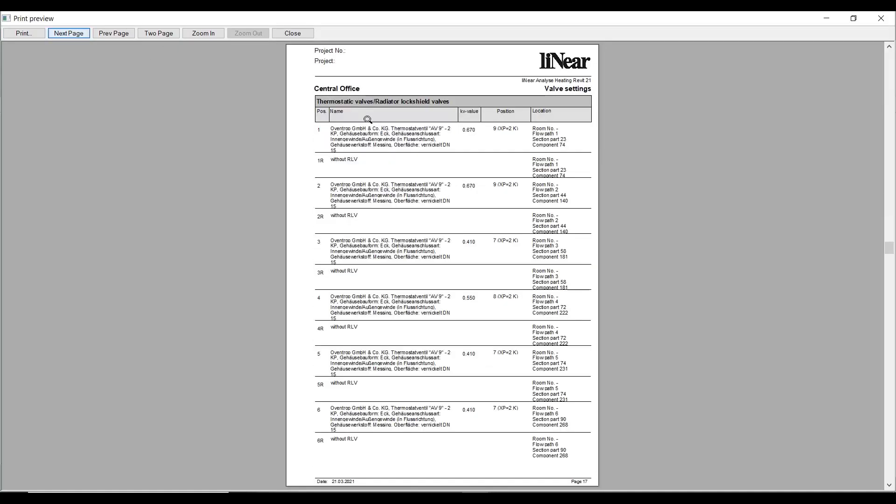
# Step: Page through the thermostatic valve settings of the Central Office in the report preview up to the heat losses section
pyautogui.click(72, 34)
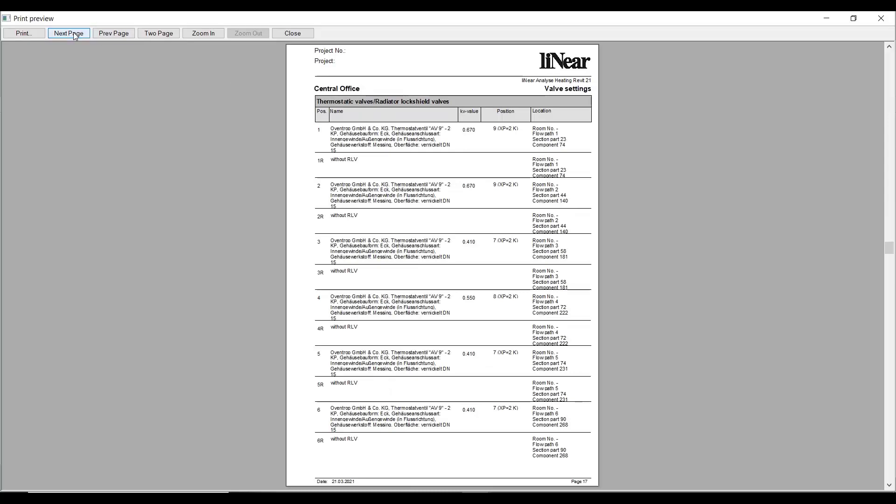
pyautogui.click(72, 34)
pyautogui.click(73, 34)
pyautogui.click(72, 34)
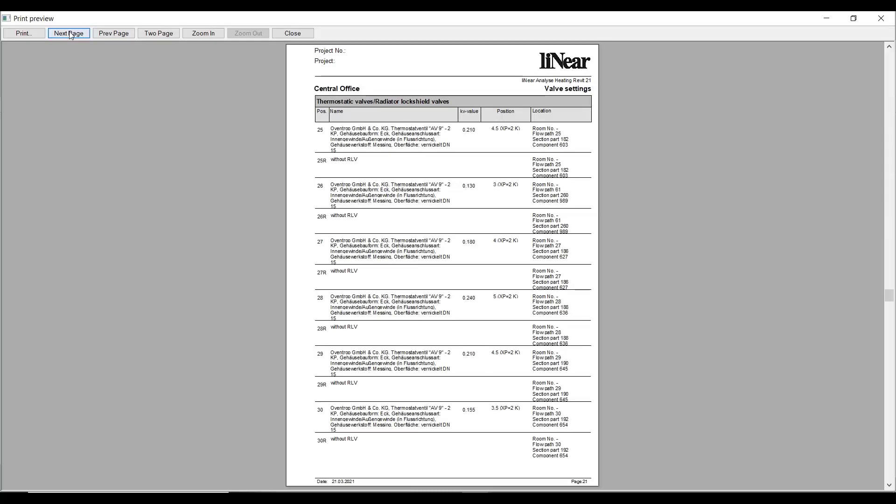
pyautogui.click(73, 34)
pyautogui.click(72, 34)
pyautogui.click(73, 34)
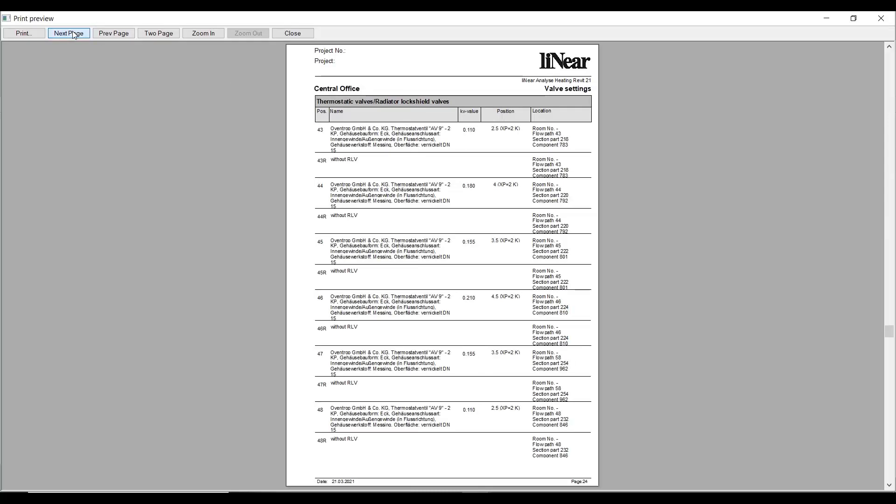
pyautogui.click(72, 34)
pyautogui.click(73, 34)
pyautogui.click(73, 34)
pyautogui.click(72, 34)
pyautogui.click(72, 34)
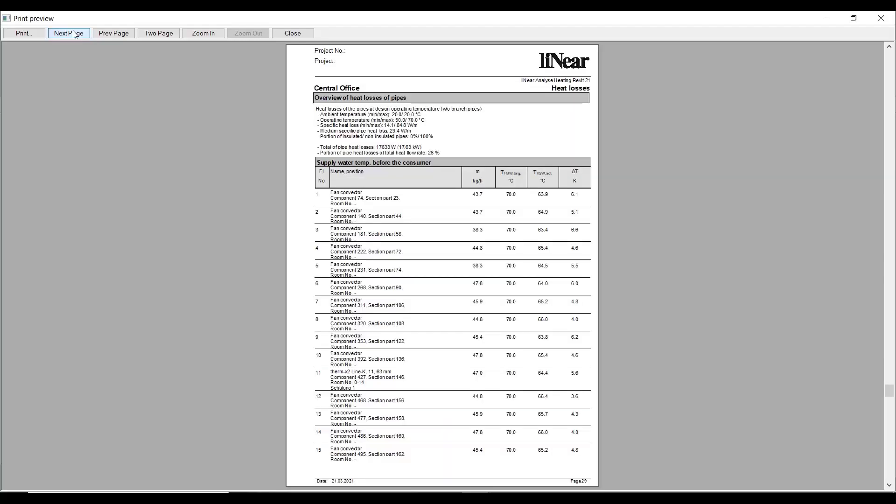
# Step: Go back to the page with the three-way control valve settings and return to the overview of pipe heat losses
pyautogui.click(104, 34)
pyautogui.click(104, 34)
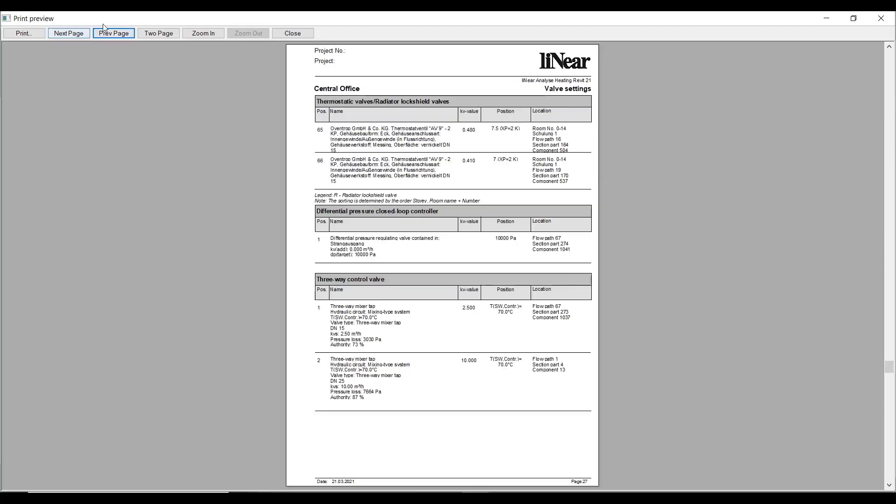
pyautogui.click(78, 35)
pyautogui.click(77, 35)
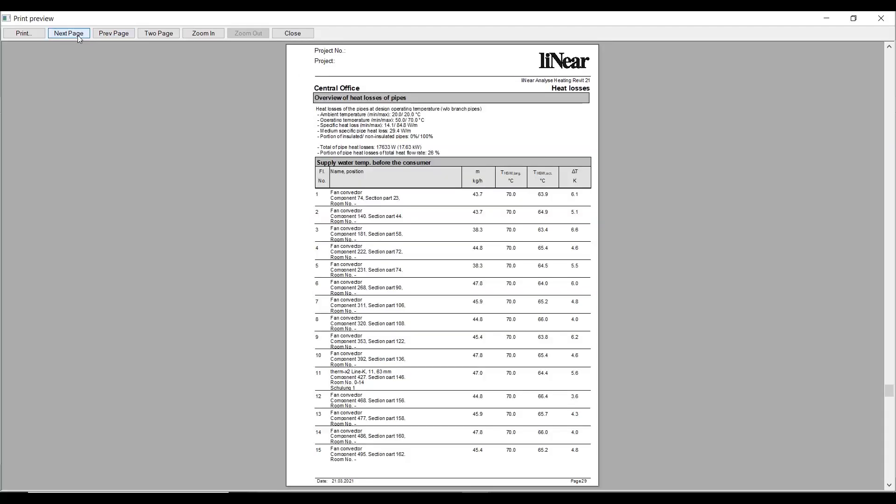
# Step: Page through the parts list to the end of the report and close the print preview and the output dialog
pyautogui.click(80, 36)
pyautogui.click(83, 35)
pyautogui.click(84, 35)
pyautogui.click(83, 35)
pyautogui.click(83, 35)
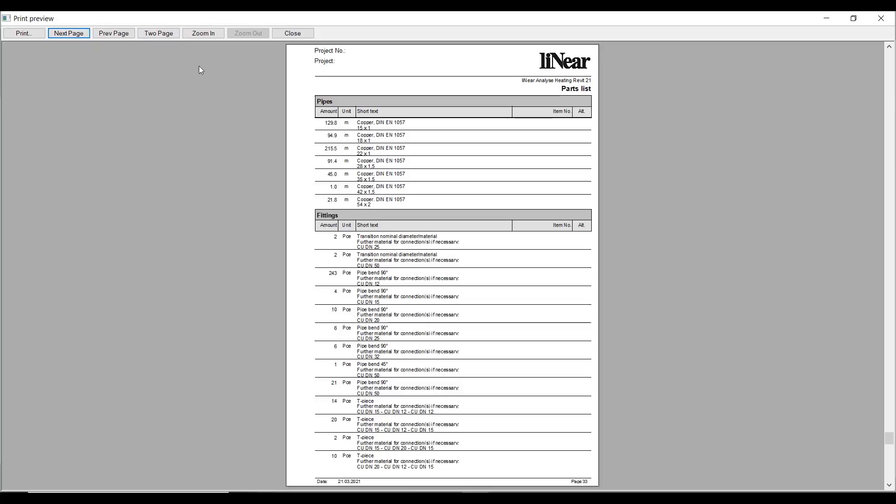
pyautogui.click(66, 33)
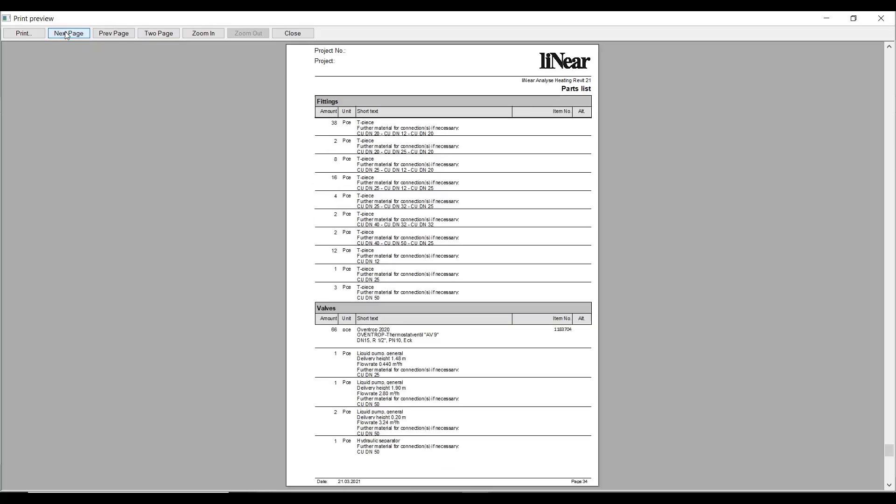
pyautogui.click(65, 34)
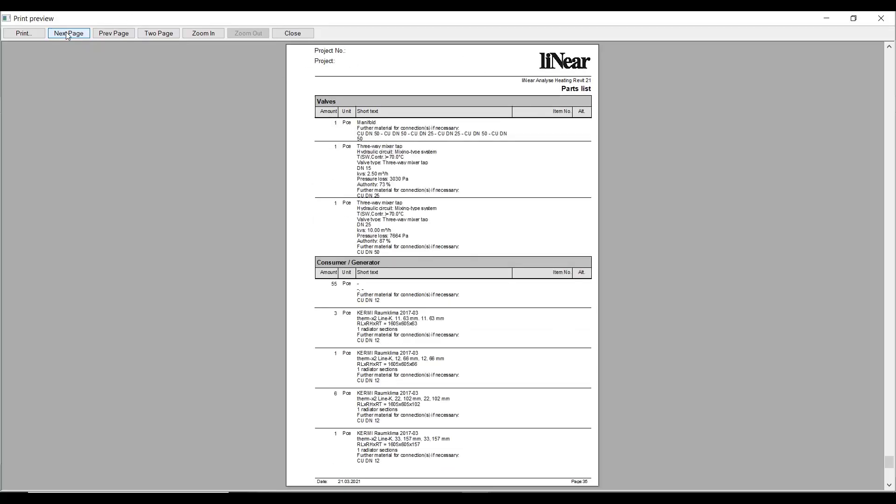
pyautogui.click(67, 35)
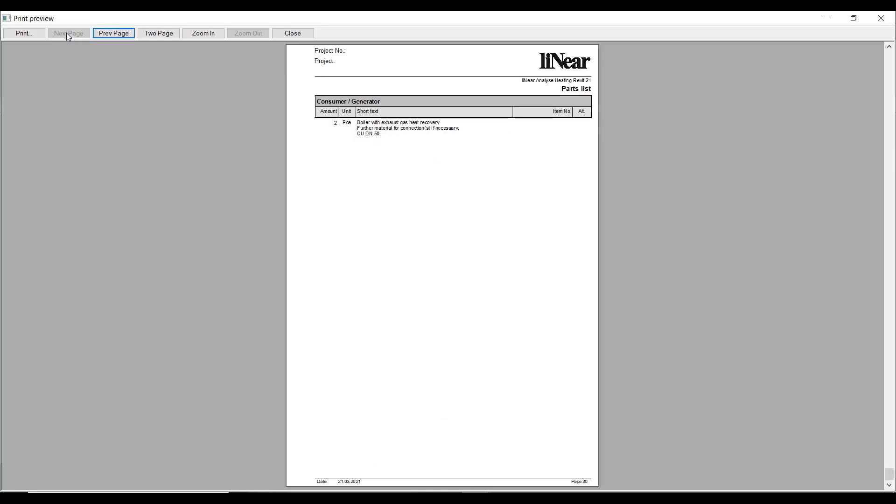
pyautogui.click(283, 33)
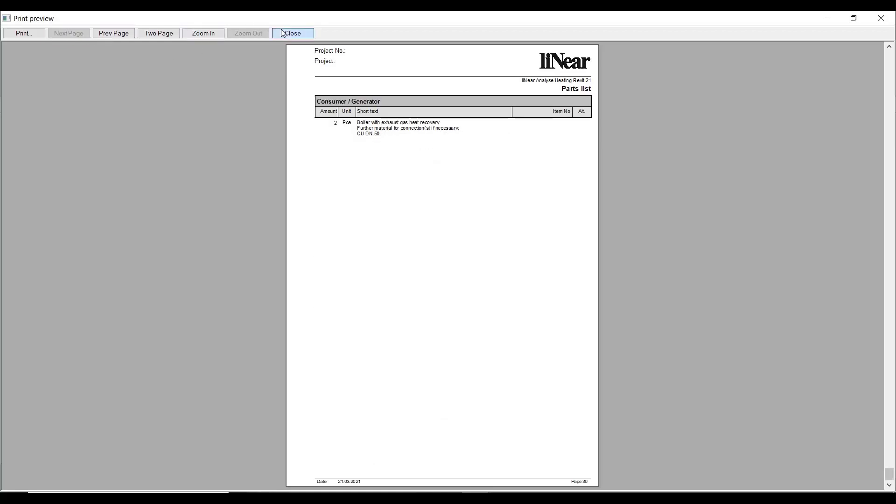
pyautogui.click(529, 393)
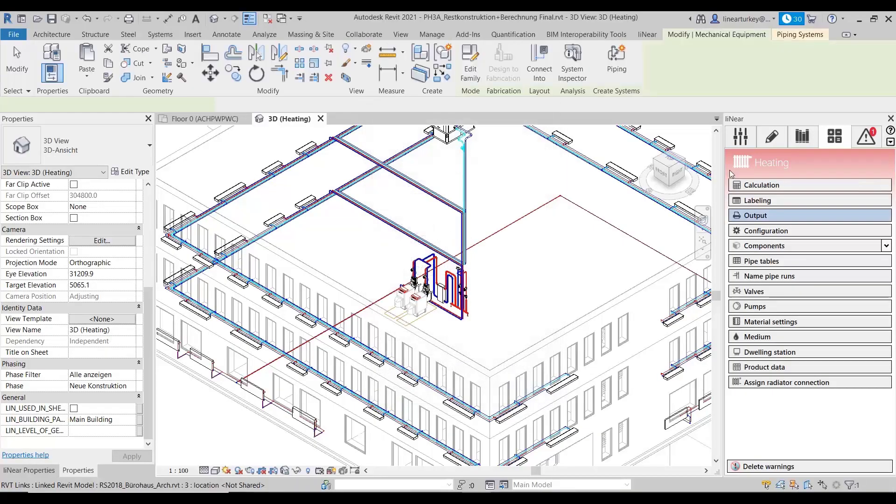
# Step: Switch the active trade from Heating to Cooling and bring up the cooling calculation functions with the components section collapsed
pyautogui.click(772, 136)
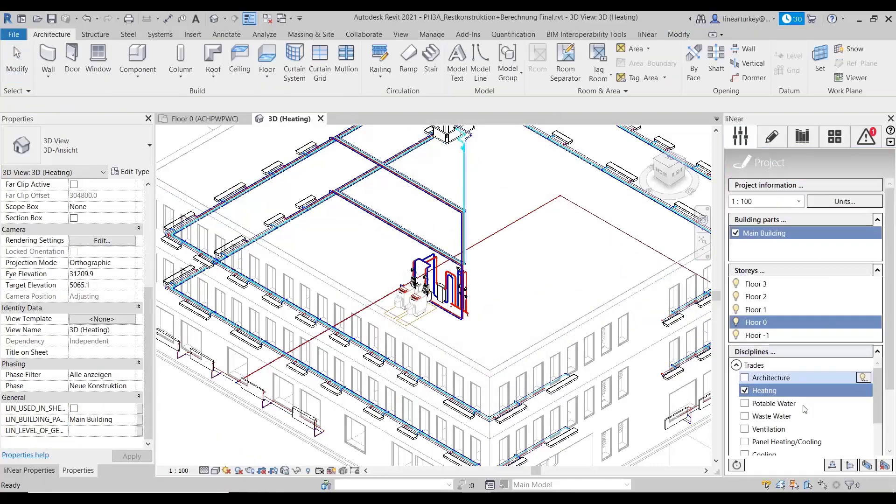
pyautogui.scroll(-1, 794, 422)
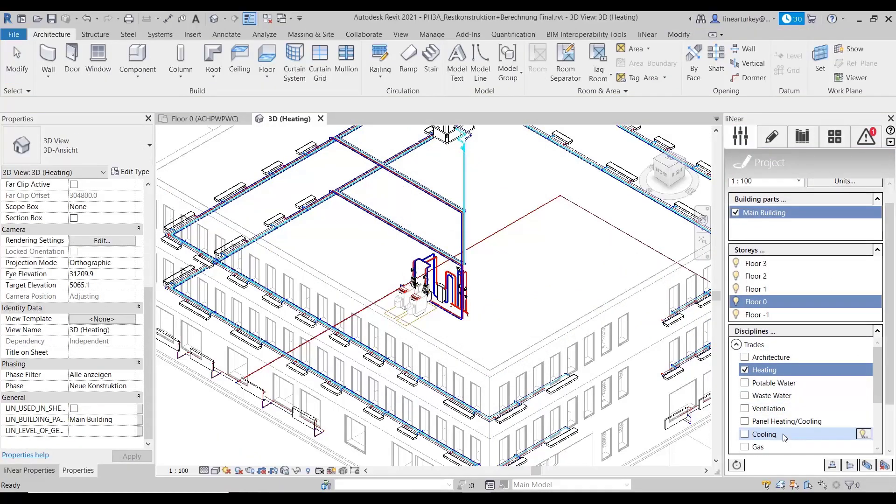
pyautogui.click(784, 435)
pyautogui.click(828, 140)
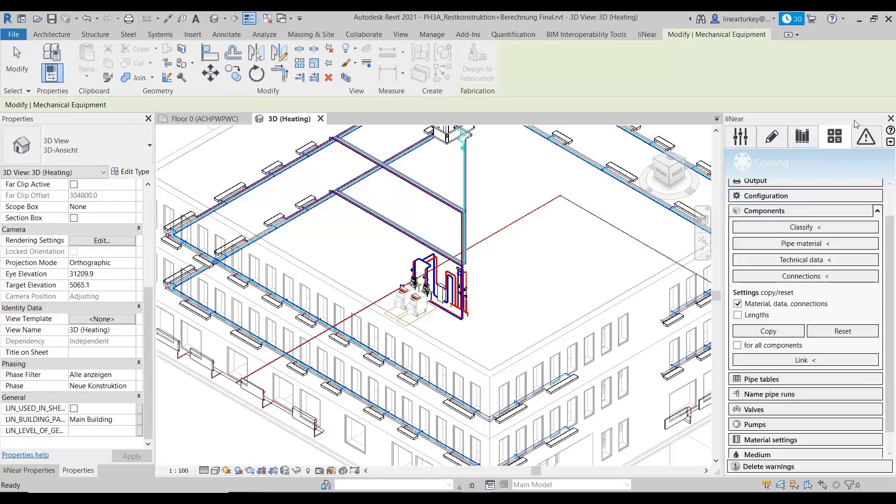
pyautogui.scroll(2, 869, 243)
pyautogui.click(873, 248)
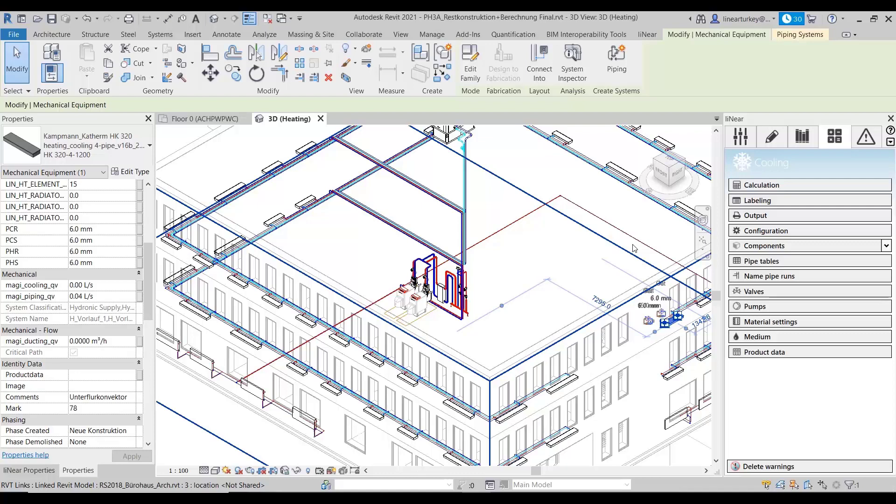
# Step: Load Glycol_PG_30.mdd as the global medium of the cooling network and leave the medium settings
pyautogui.click(633, 248)
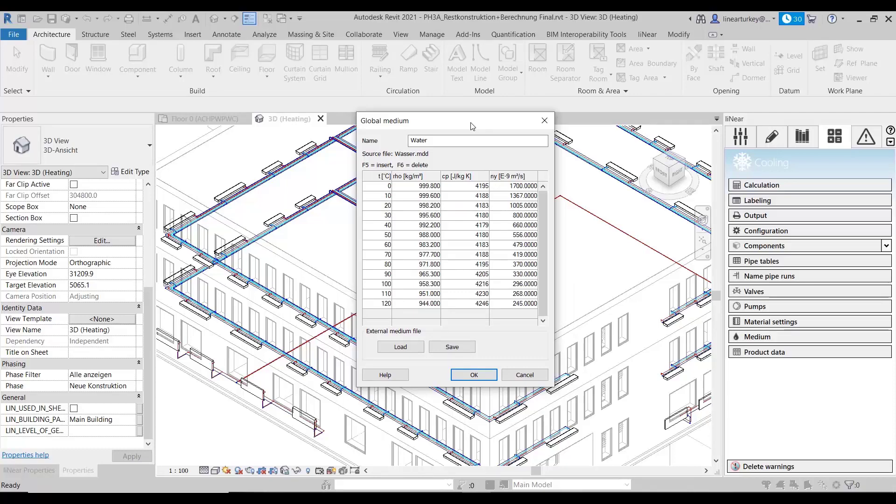
pyautogui.click(401, 347)
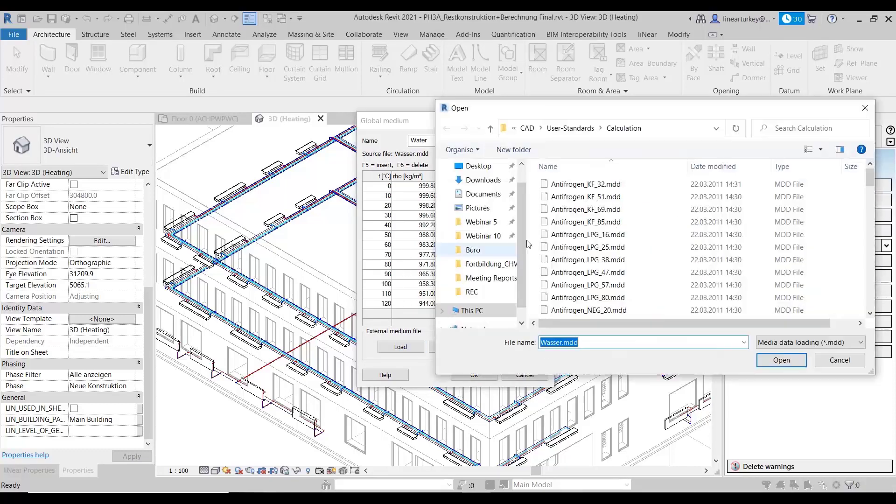
pyautogui.scroll(-4, 602, 238)
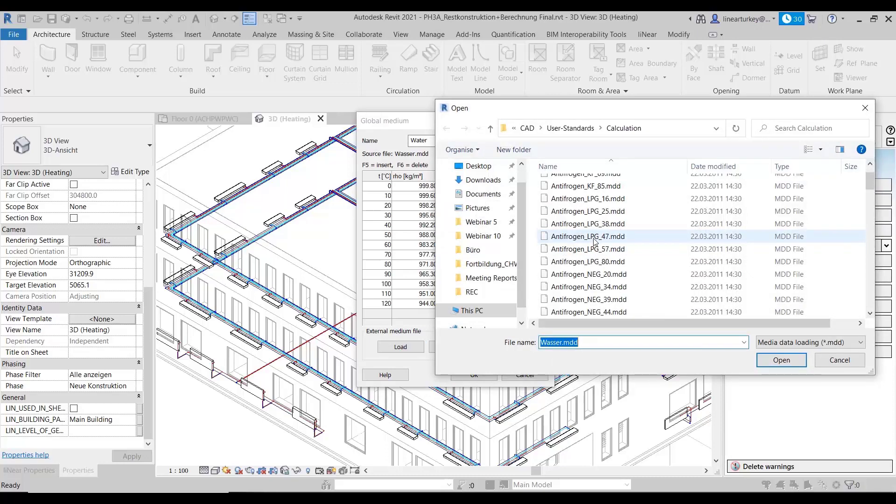
pyautogui.click(627, 236)
pyautogui.scroll(-5, 626, 233)
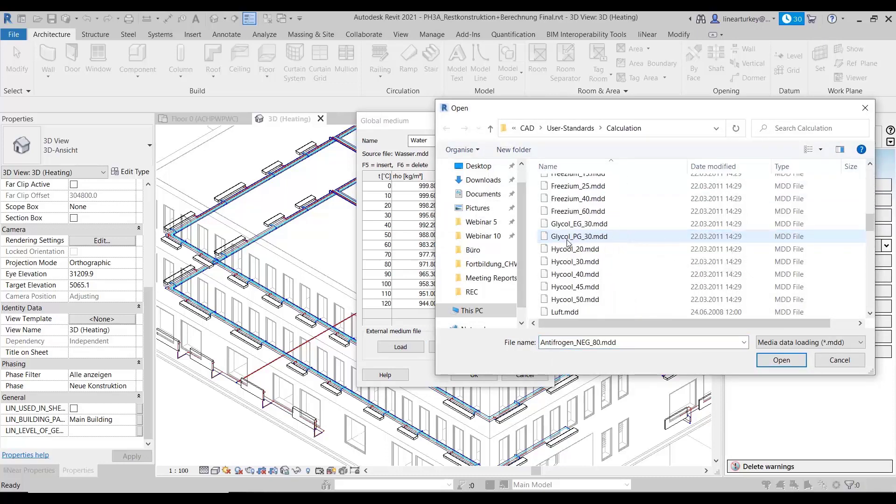
pyautogui.click(570, 238)
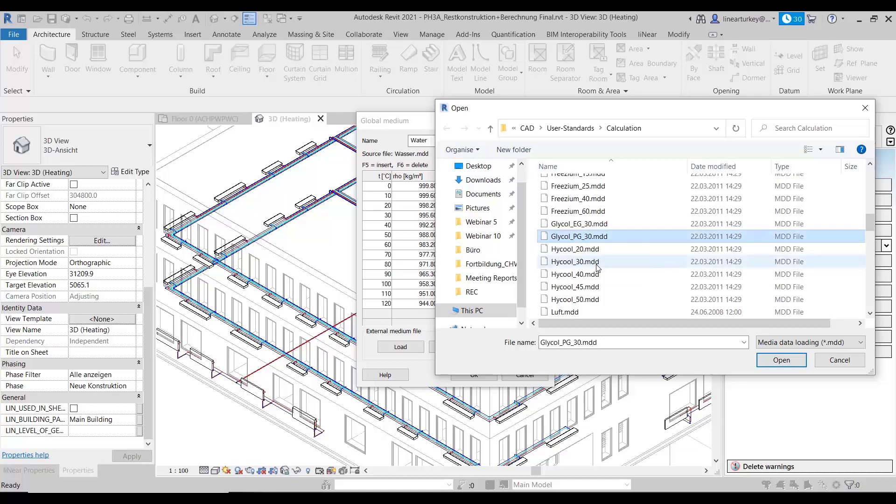
pyautogui.click(780, 364)
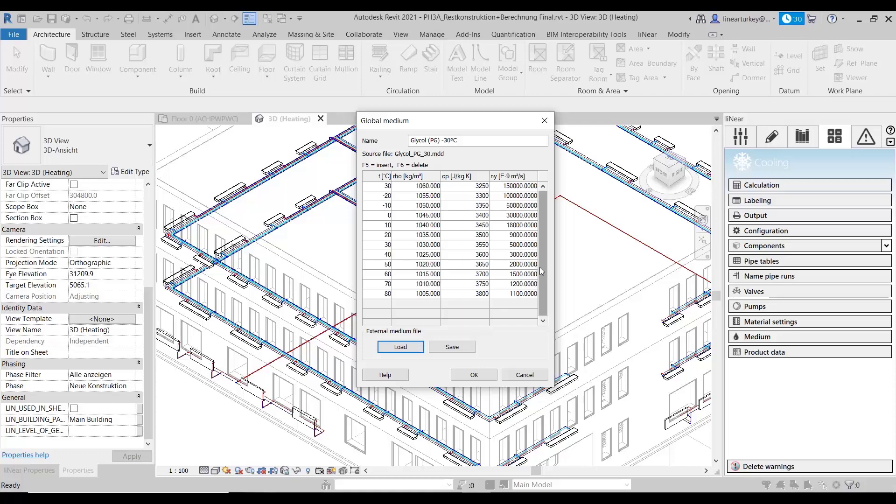
pyautogui.click(524, 375)
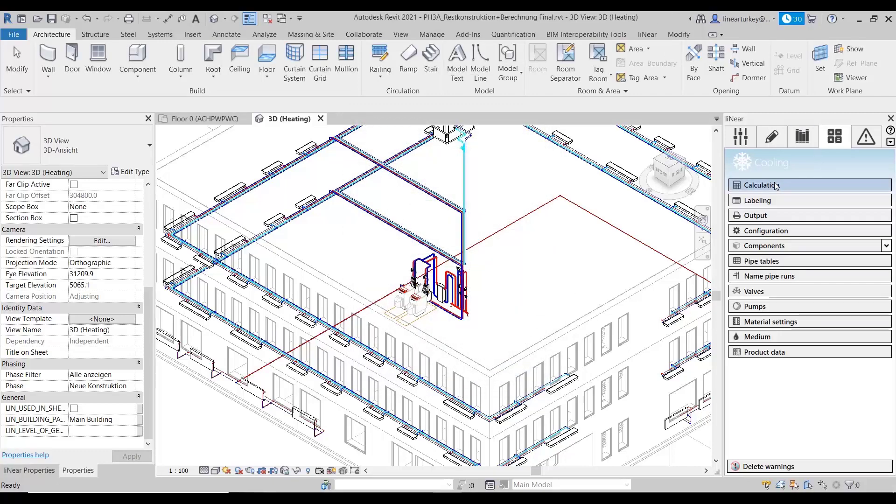
# Step: Open the cooling calculation and inspect the technical data of the cooling tower in the 3D model without changing it
pyautogui.click(785, 188)
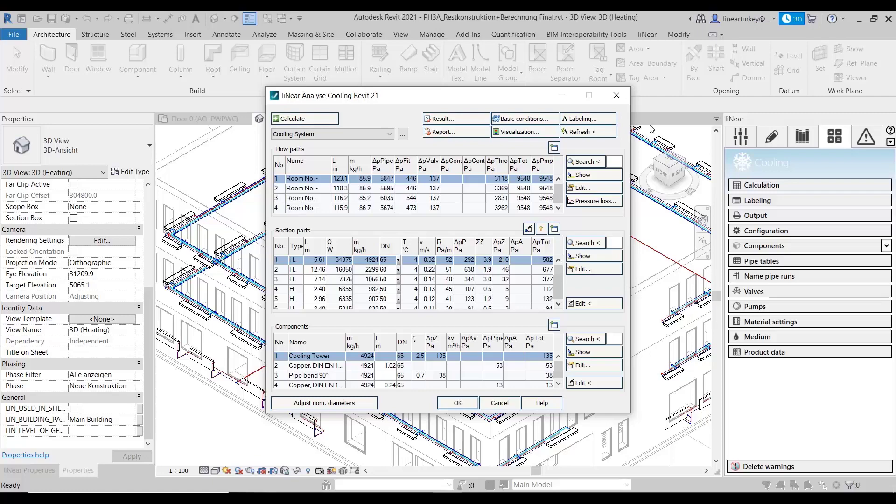
pyautogui.click(594, 383)
pyautogui.moveTo(534, 293); pyautogui.dragTo(543, 404, button='middle')
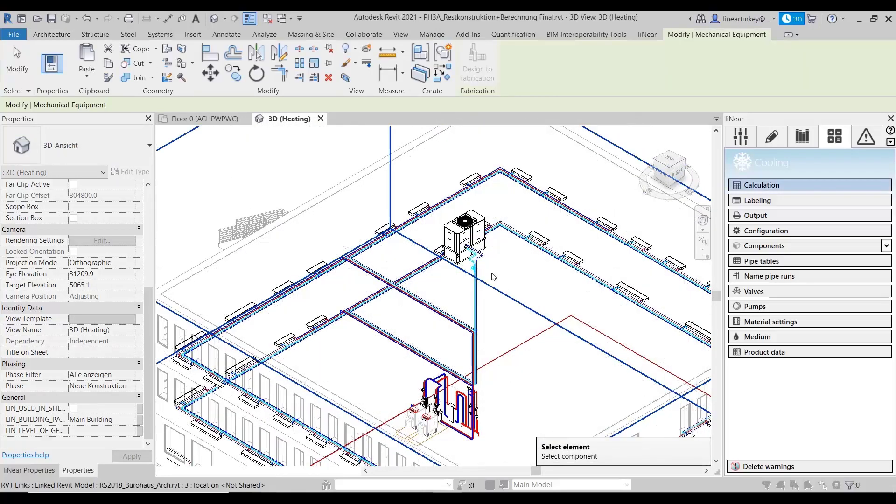
pyautogui.click(476, 249)
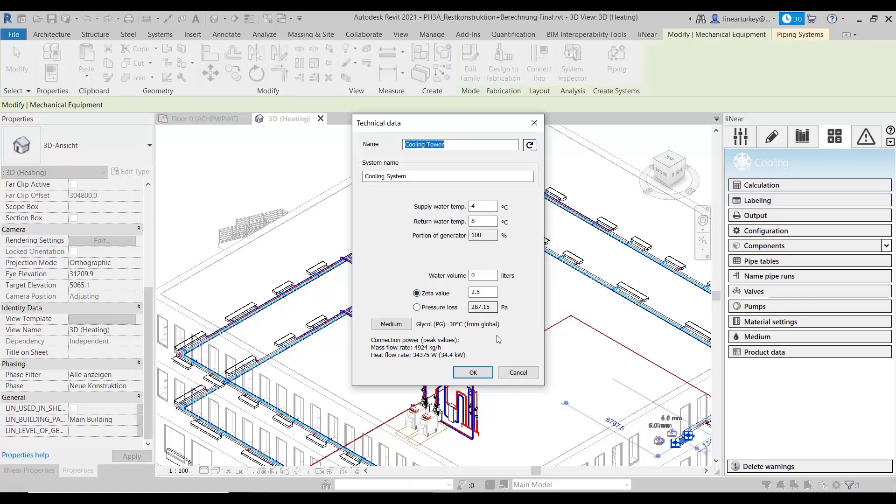
pyautogui.click(518, 372)
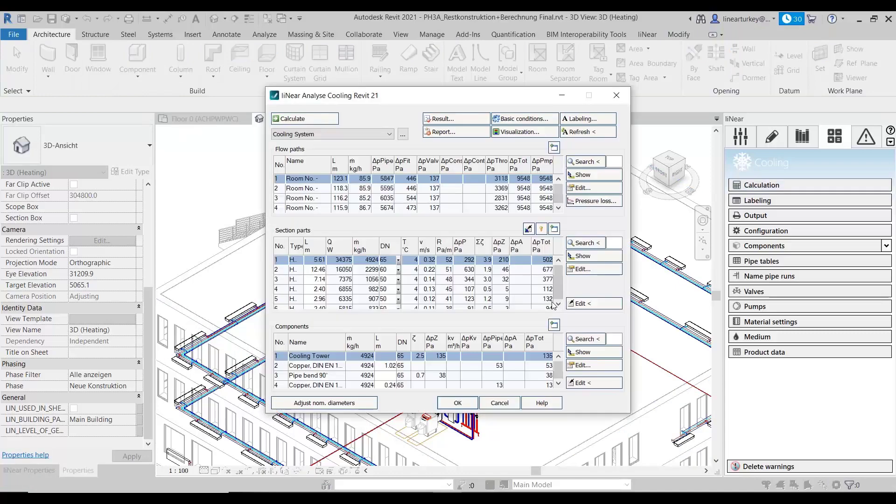